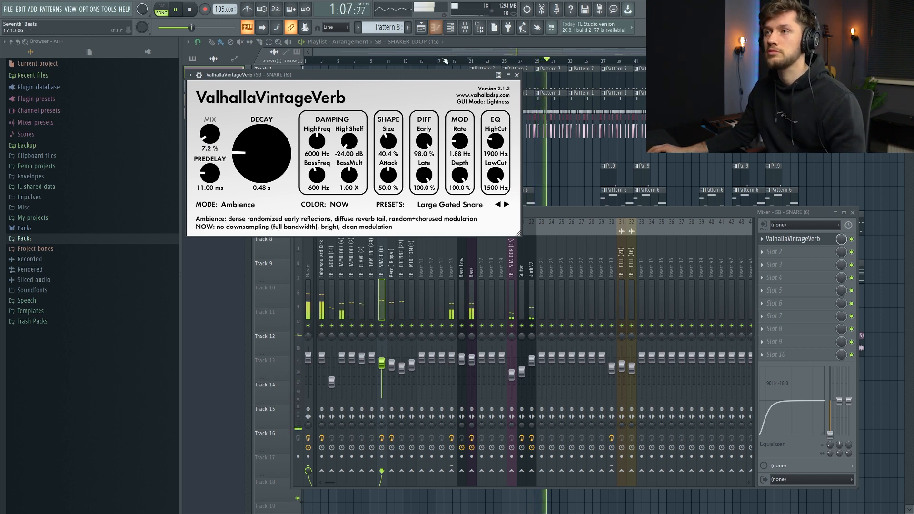
- Set the SB - SHAKER LOOP (15) mixer volume to about 57% and rename mixer insert 14 as Bass
left_click(552, 211)
left_click(514, 295)
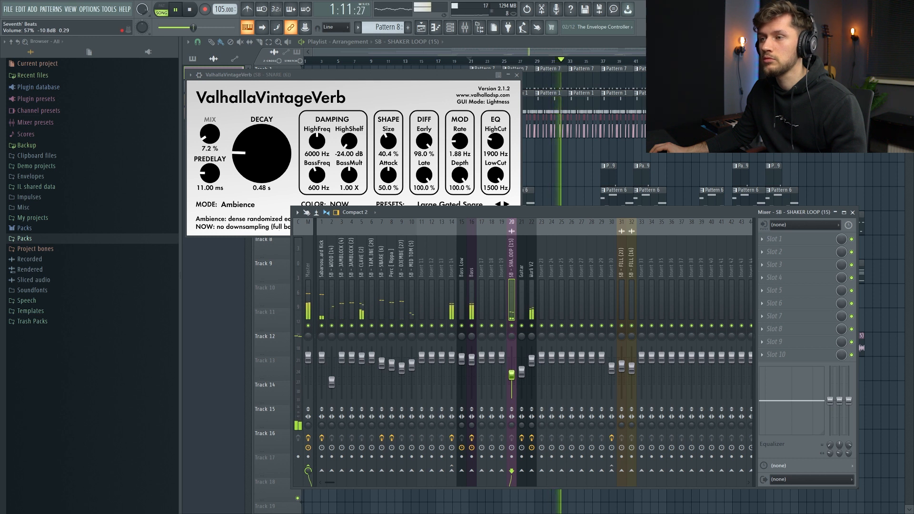
left_click(452, 221)
right_click(452, 219)
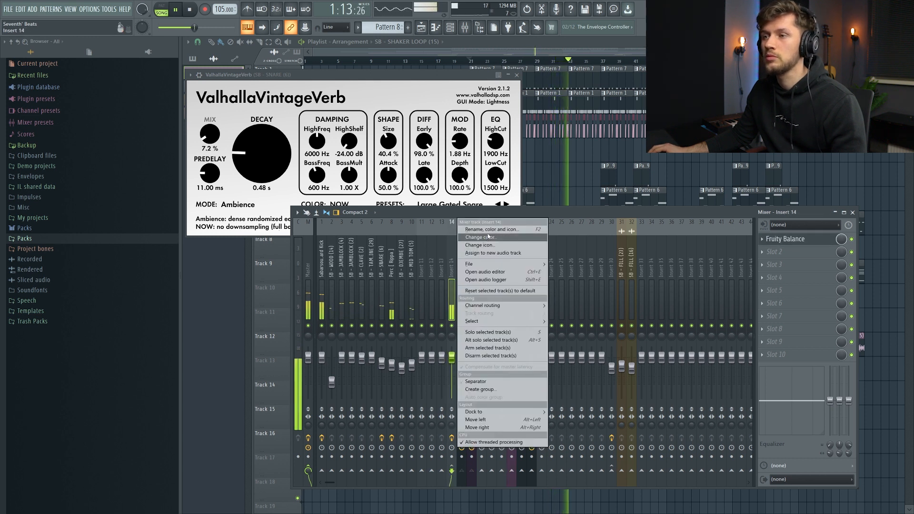
left_click(493, 232)
type("Bass")
key("Return")
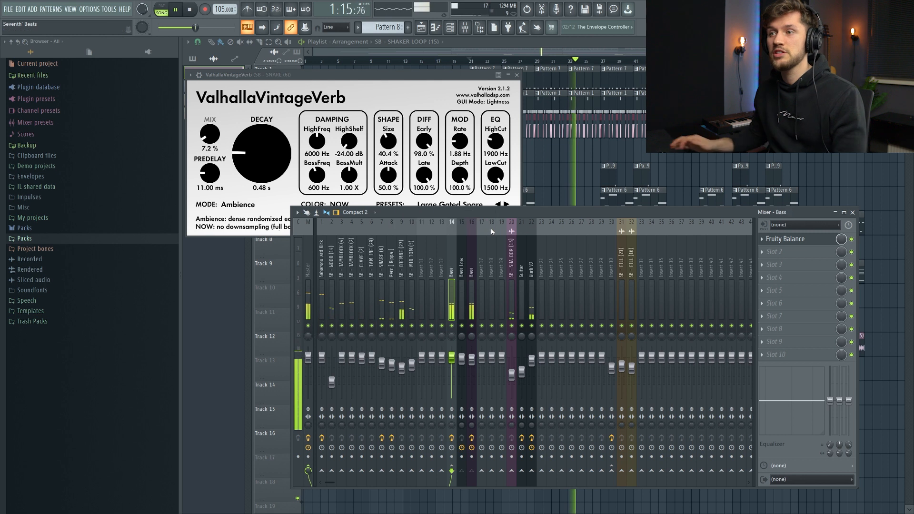
- Set mixer volumes: SB - MID TOM (5) 87%, SB - SNARE (6) 86%, Wurli V2 95%, SB - WOOD (14) 43%; raise Perc [ Rippa ] slightly
left_click(412, 365)
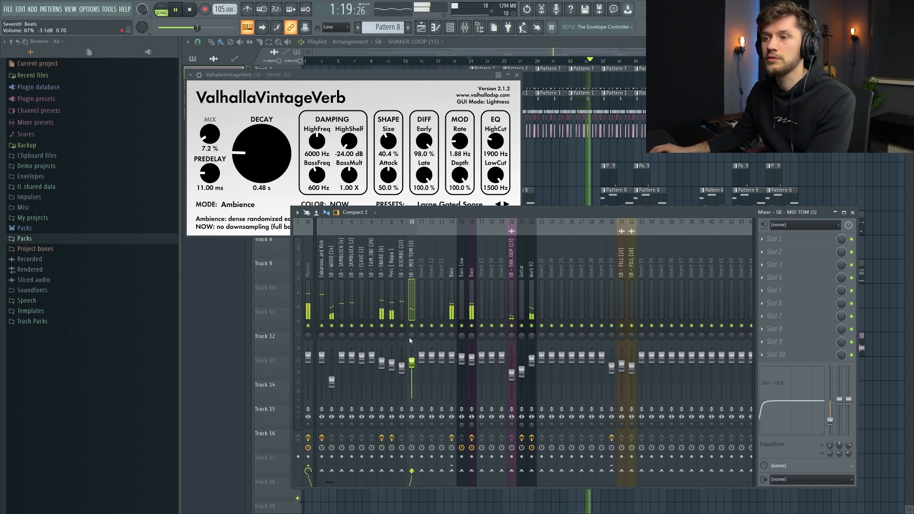
left_click(391, 365)
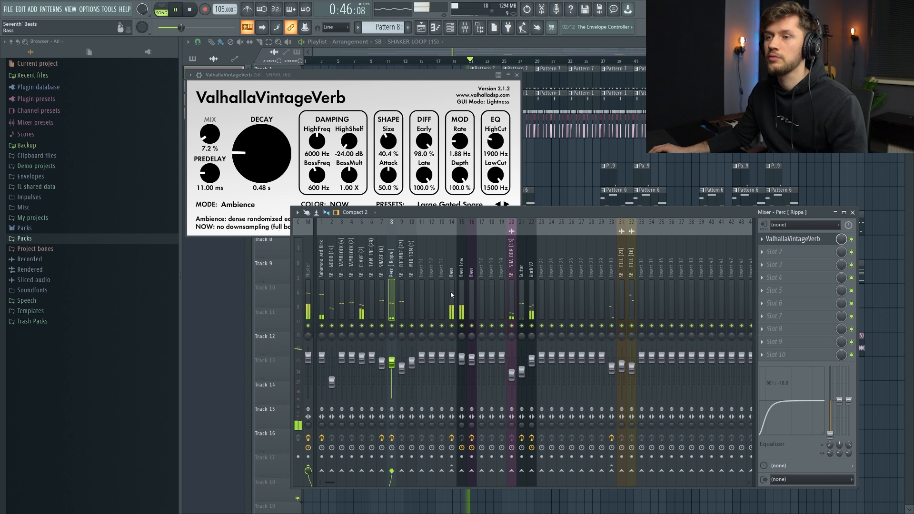
left_click(381, 363)
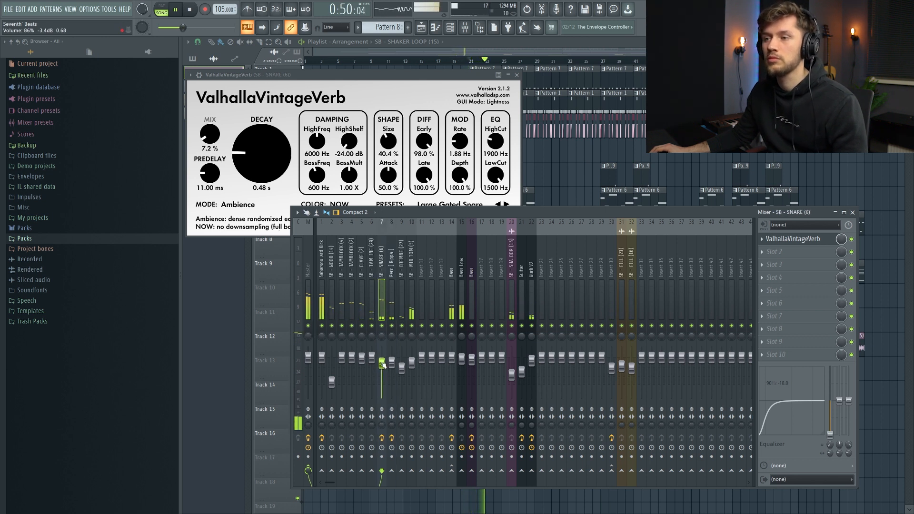
left_click(527, 267)
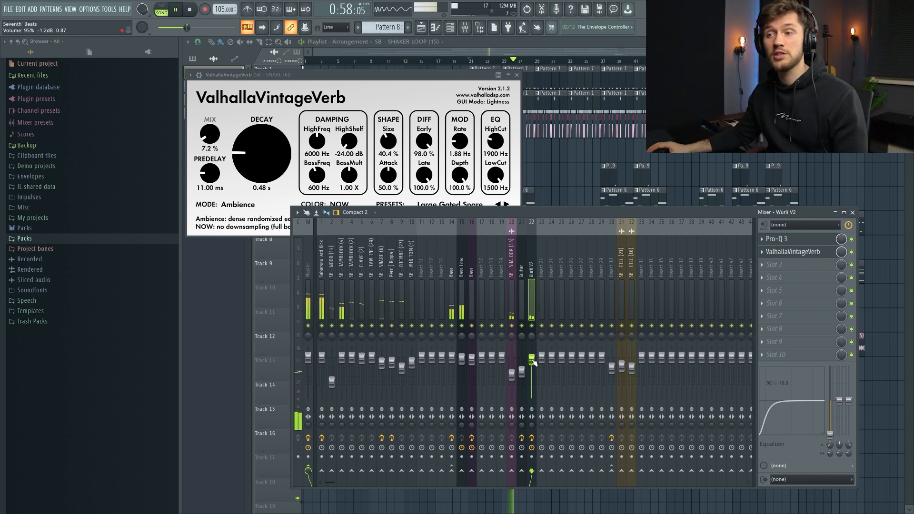
left_click_drag(332, 381, 332, 380)
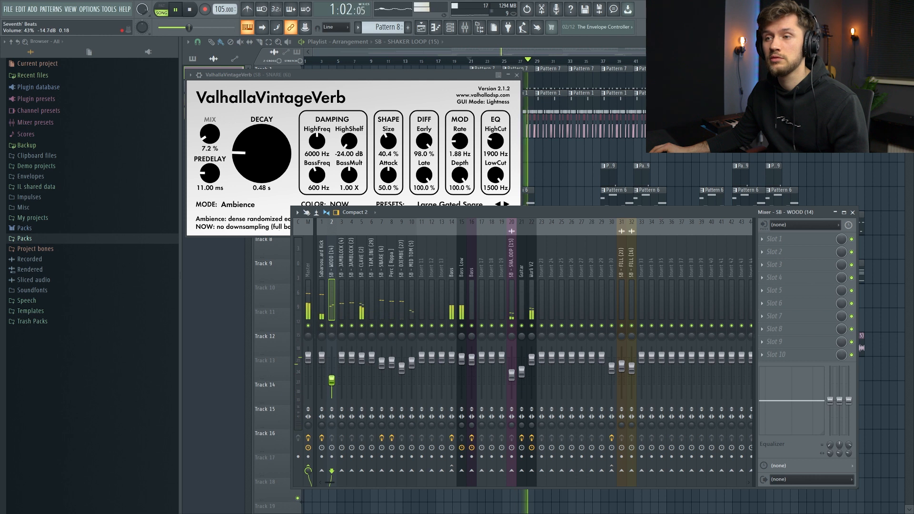
- Select bars 21 to 37 in the playlist as the loop range and play them with the mixer open
key("space")
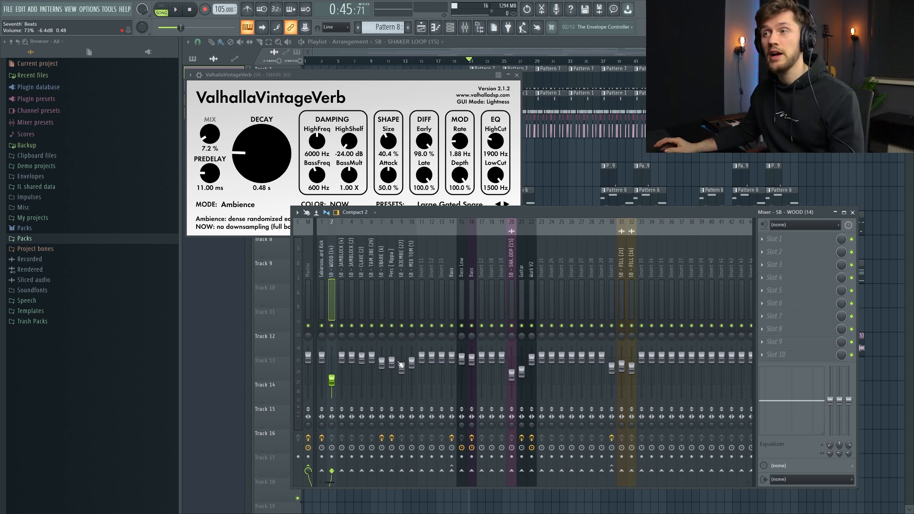
key("F12")
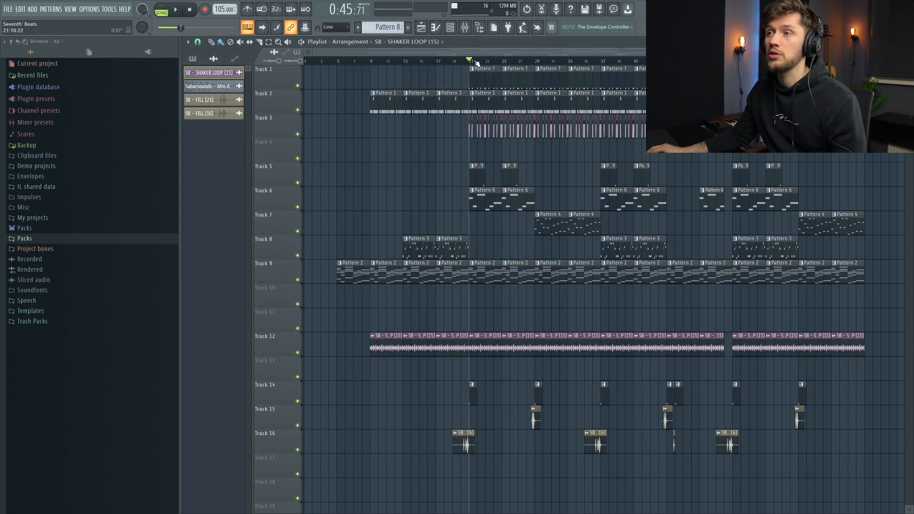
left_click_drag(476, 62, 577, 68)
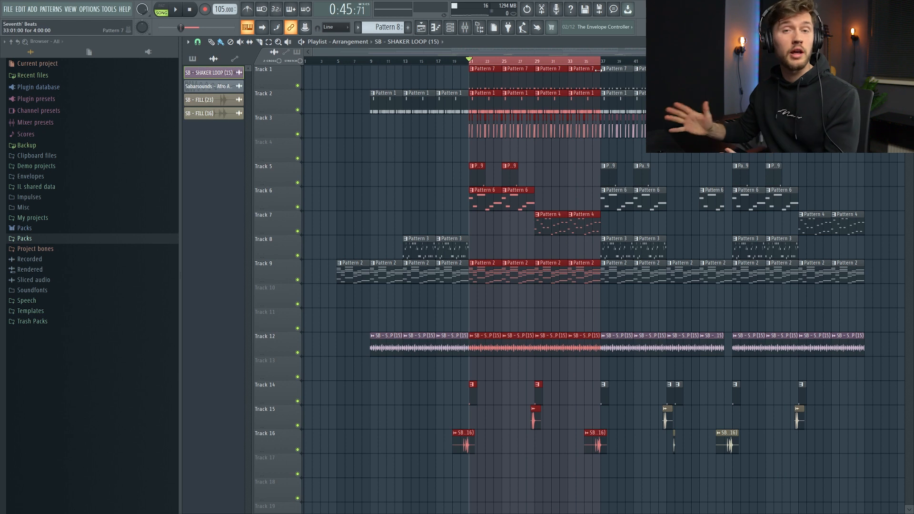
key("space")
key("F9")
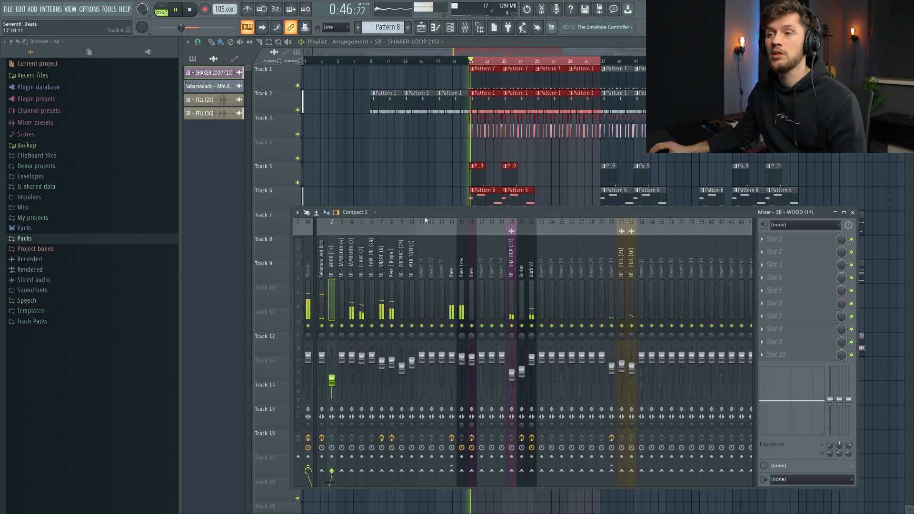
- Pan SB - SNARE (6) and Perc [ Rippa ] slightly left and SB - DJEMBE (27) about 30% right
left_click(352, 300)
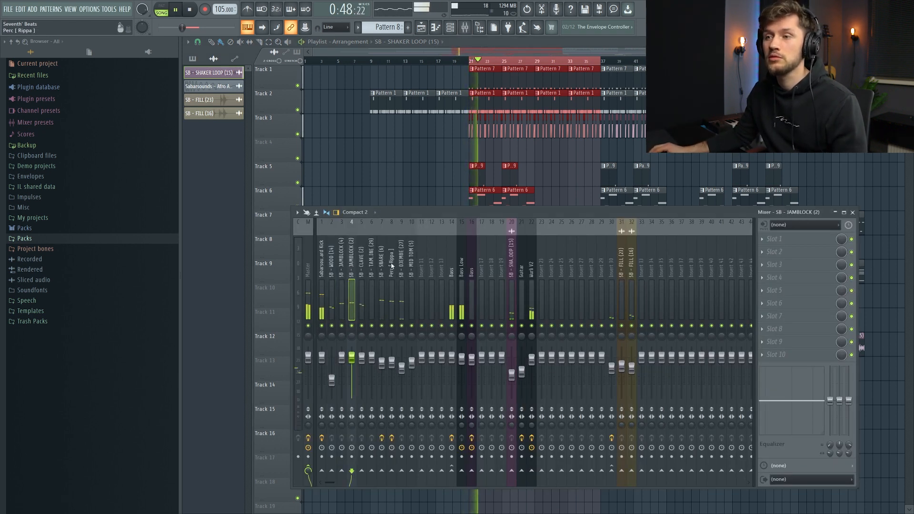
left_click(383, 290)
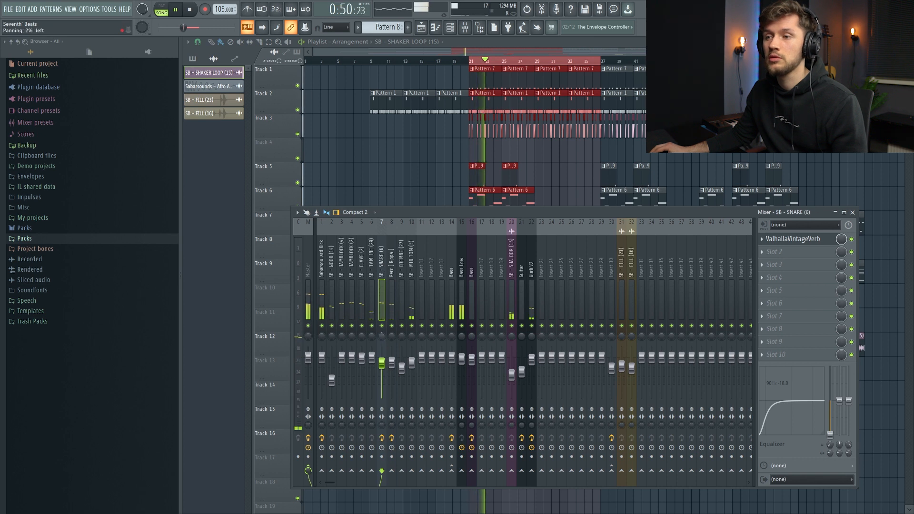
left_click(392, 298)
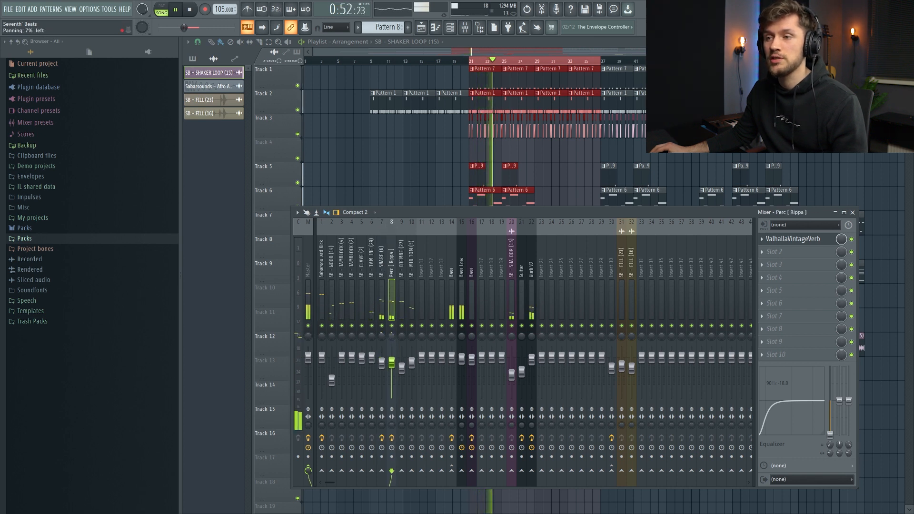
left_click(402, 339)
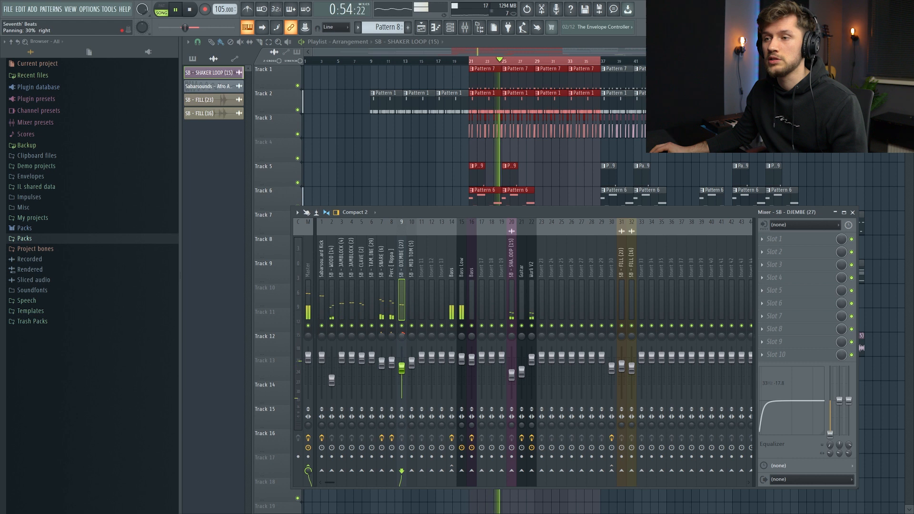
- Pan SB - CLAVE (2) about 22% left and SB - MID TOM (5) about 24% left, and adjust the panning of SB - JAMBLOCK (2)
left_click(362, 336)
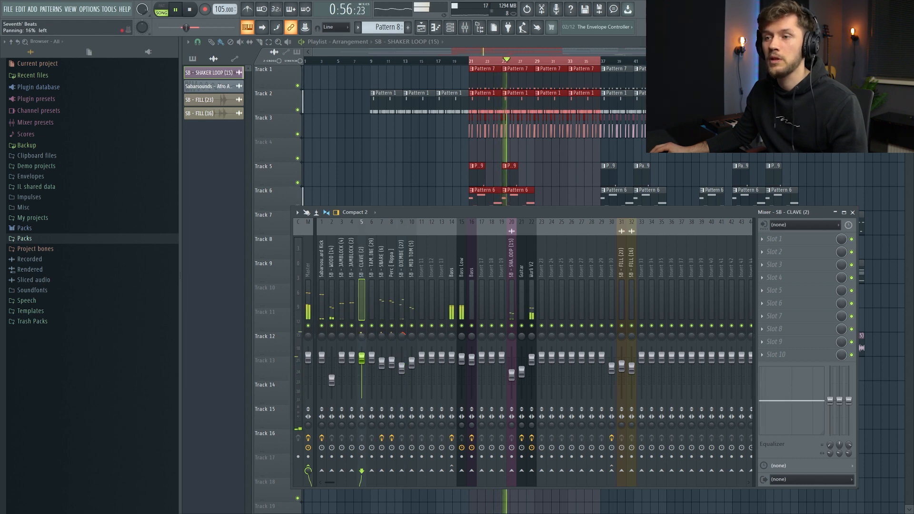
left_click(354, 338)
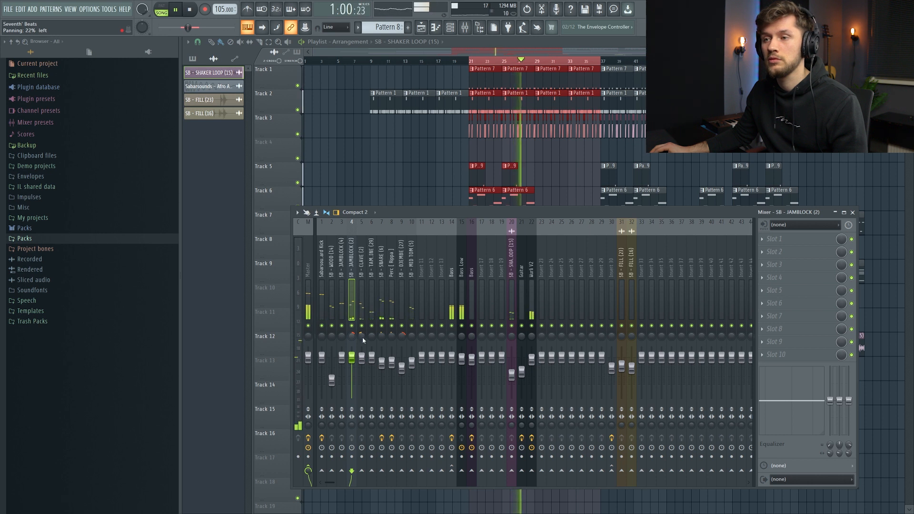
left_click(412, 336)
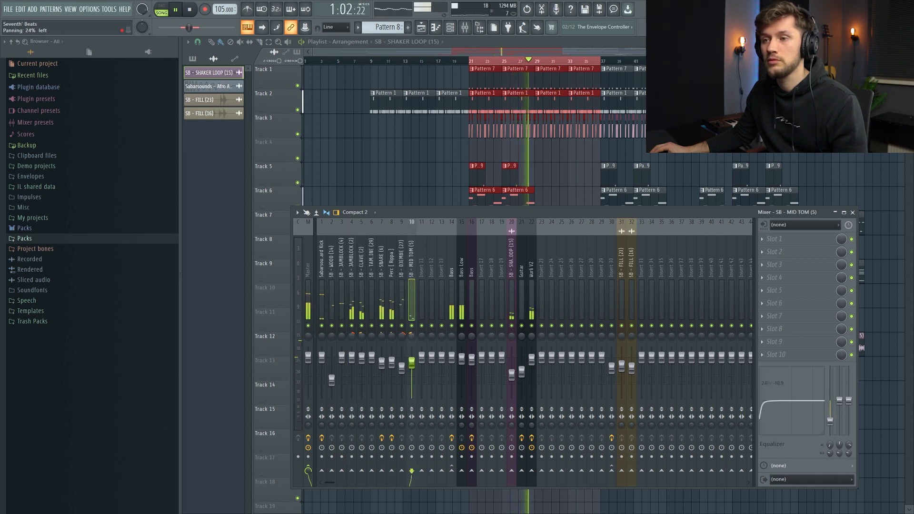
- Pan SB - JAMBLOCK (4) about 19% right and SB - WOOD (14) about 17% left, and adjust the panning of SB - TAMBOURINE (29)
left_click(345, 337)
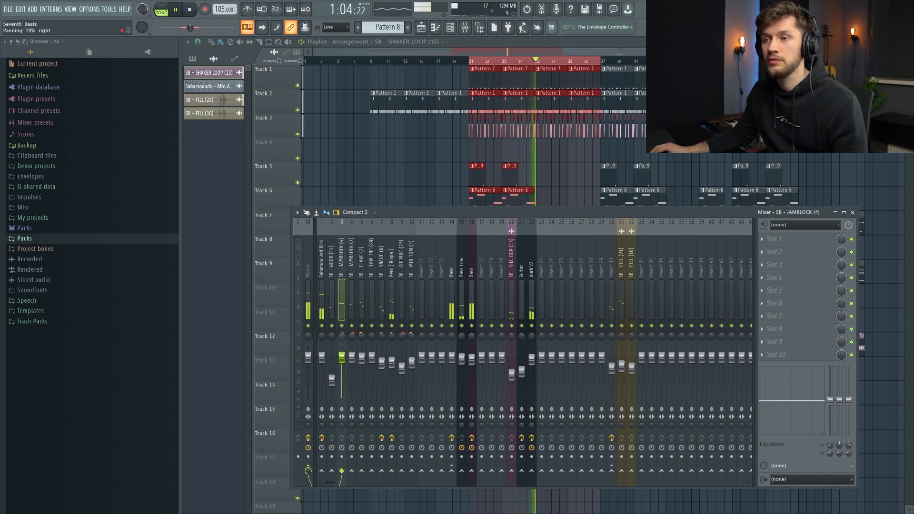
left_click_drag(332, 337, 332, 344)
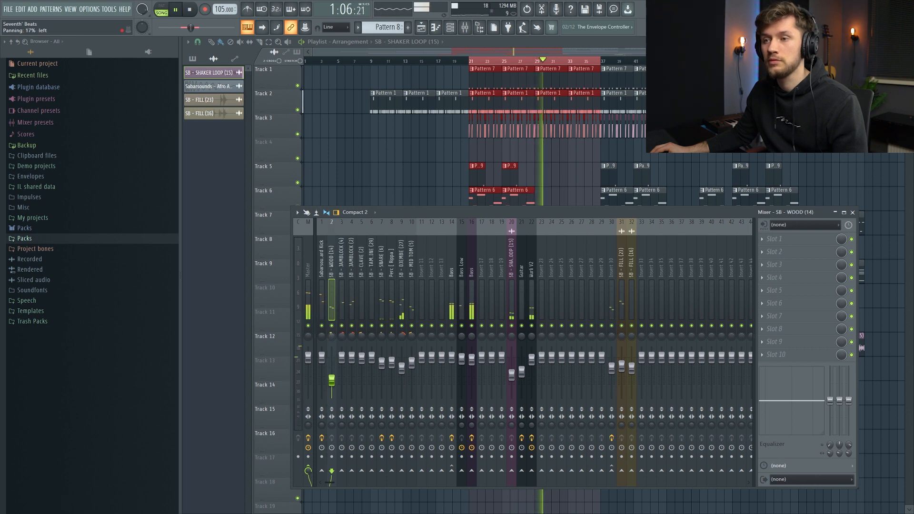
left_click_drag(372, 336, 372, 340)
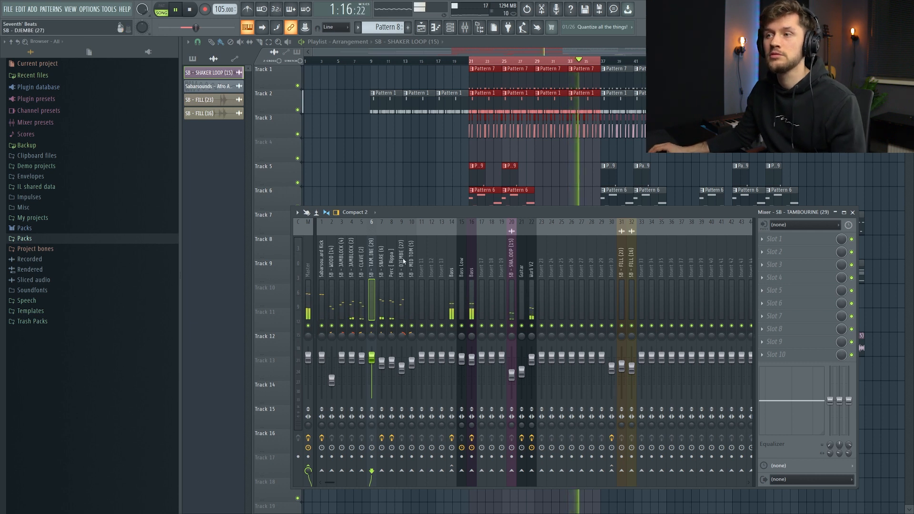
- Listen to the looped section and check Insert 30 and Wurli V2 in the mixer against the playlist arrangement
key("F9")
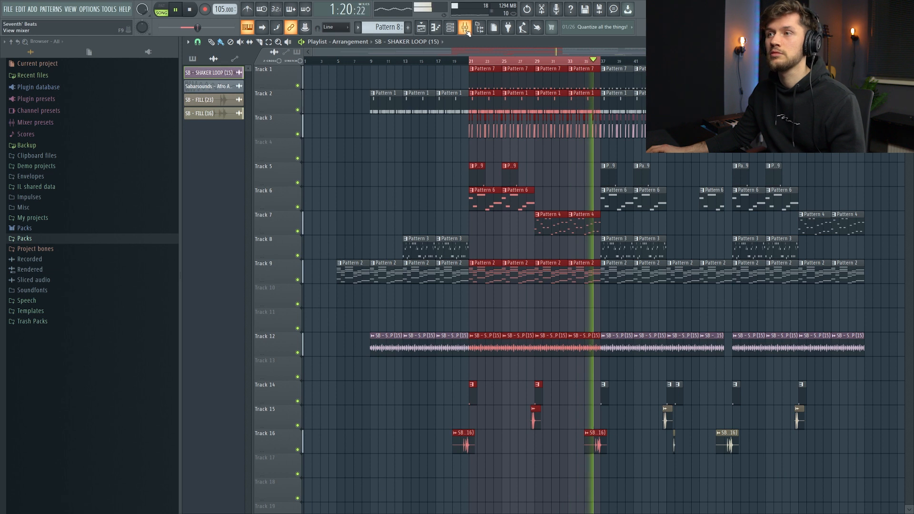
key("F9")
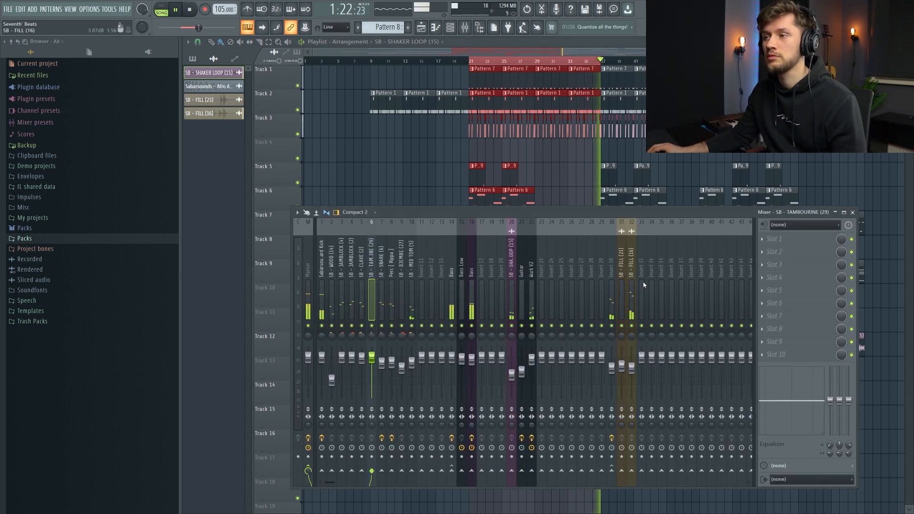
left_click(611, 262)
key("space")
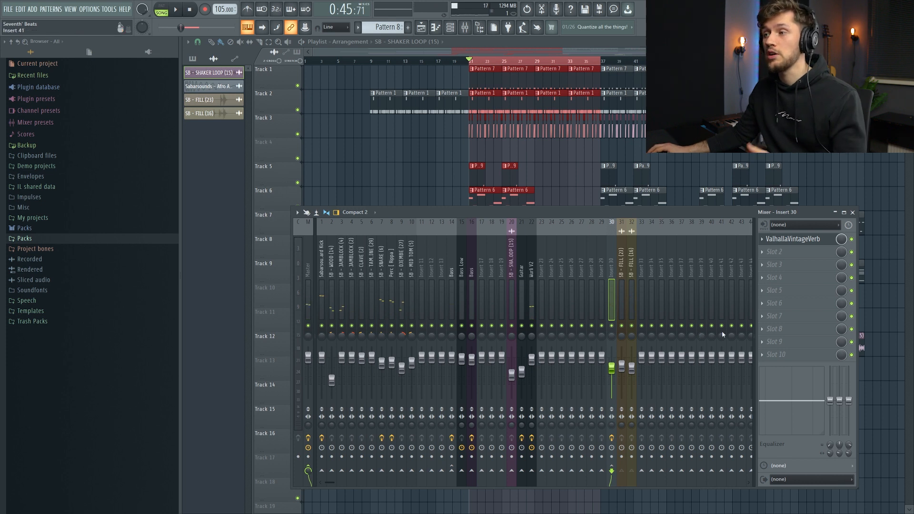
key("space")
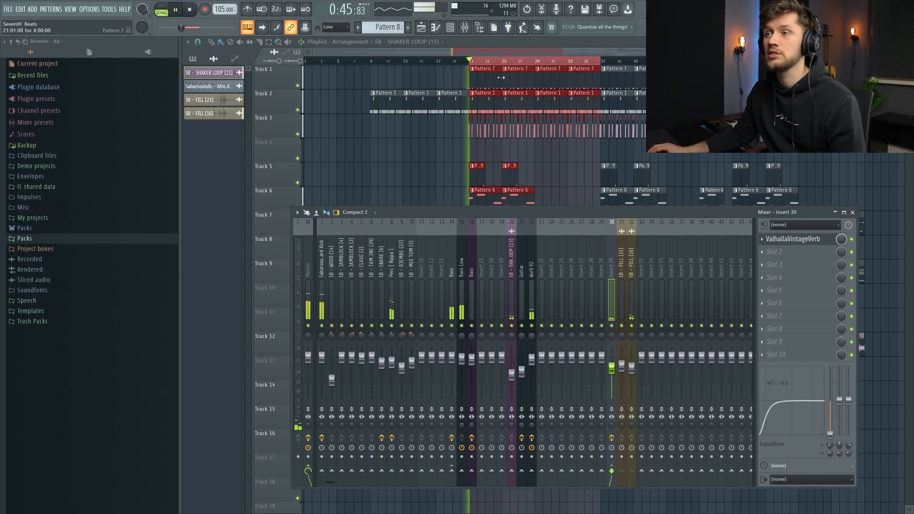
left_click(471, 28)
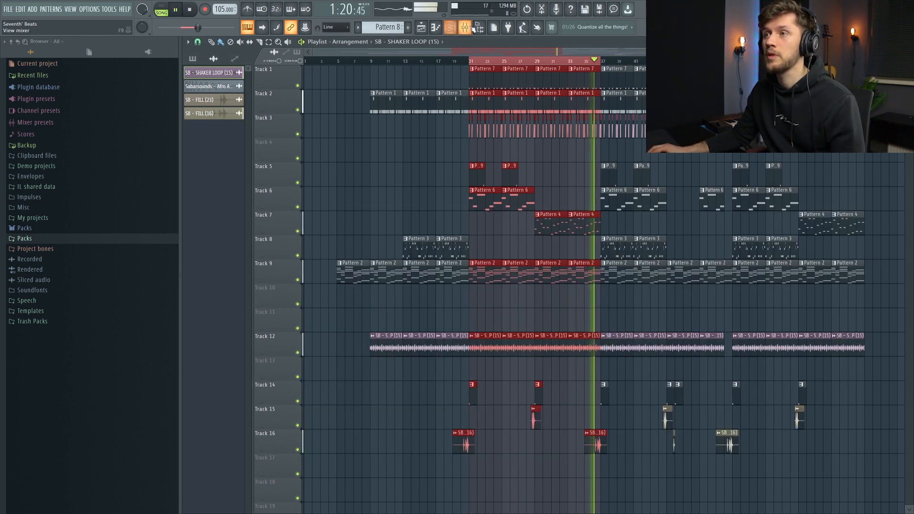
left_click(473, 28)
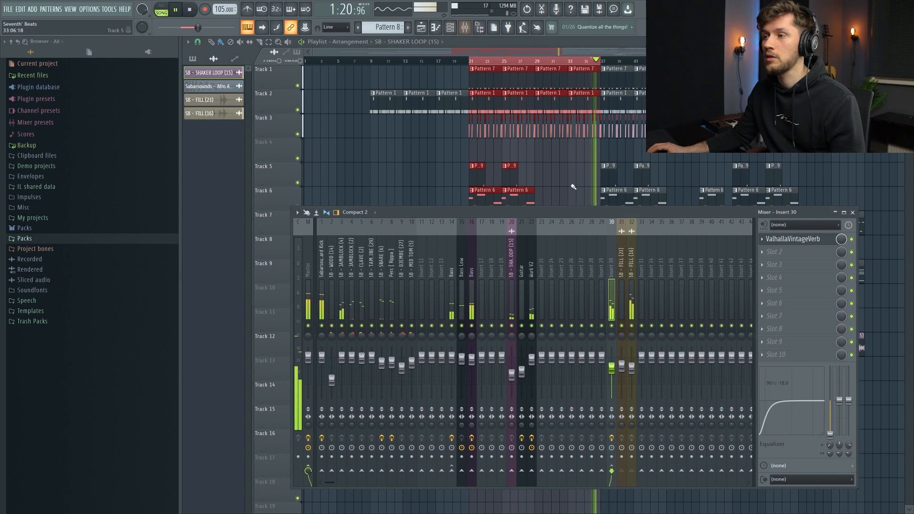
left_click(529, 270)
- Stop playback and leave only playlist tracks 1 and 2 unmuted
key("space")
right_click(297, 134)
left_click(298, 110)
left_click(298, 133)
left_click(298, 85)
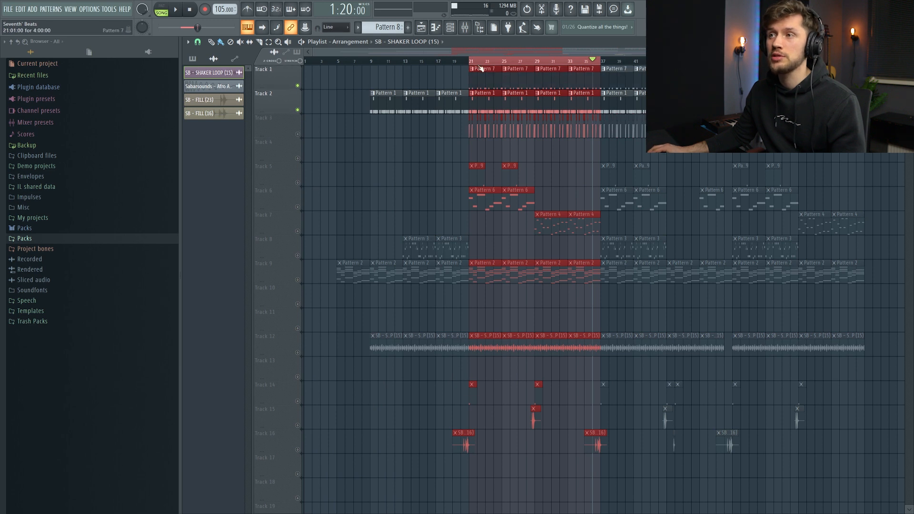
- Play the two unmuted drum tracks and lower the SB - DJEMBE (27) mixer volume slightly
key("space")
key("F9")
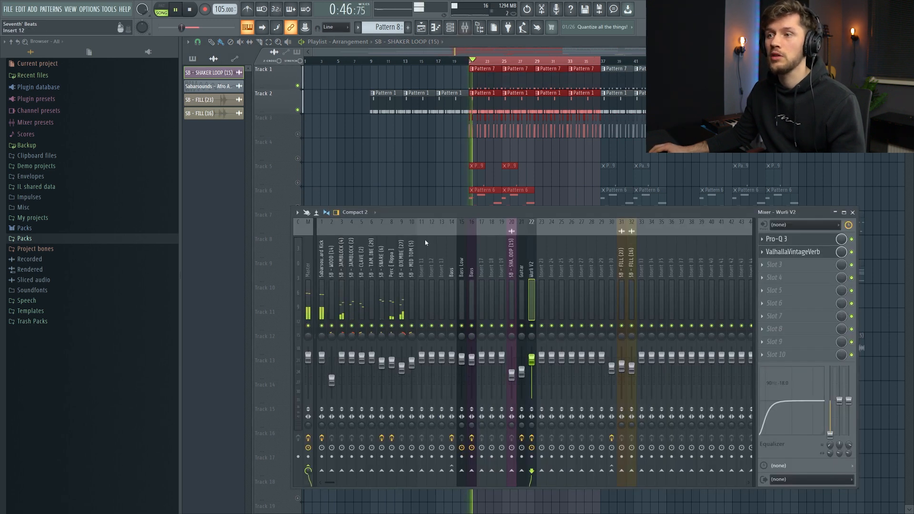
left_click(403, 300)
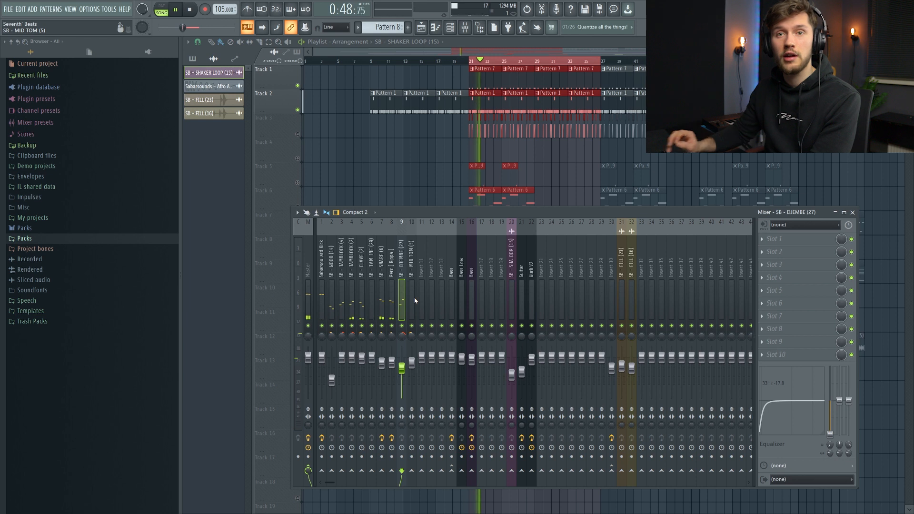
left_click_drag(403, 370, 403, 372)
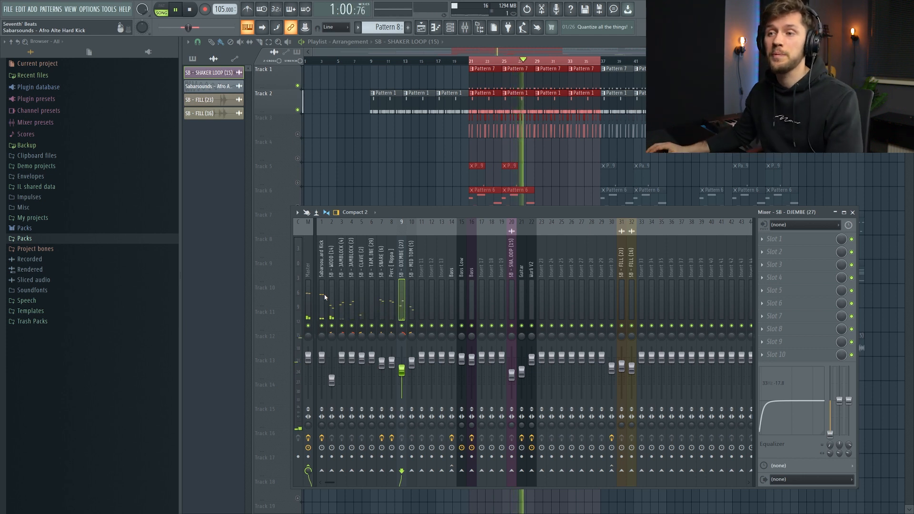
- Load s(M)exoscope into the Master track's first effect slot and play the drum loop to watch its waveform
left_click(382, 271)
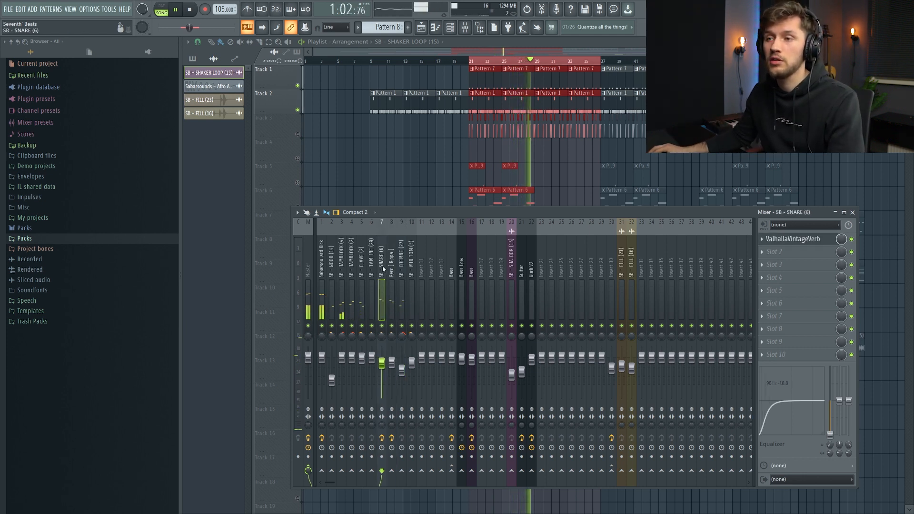
key("space")
left_click(310, 268)
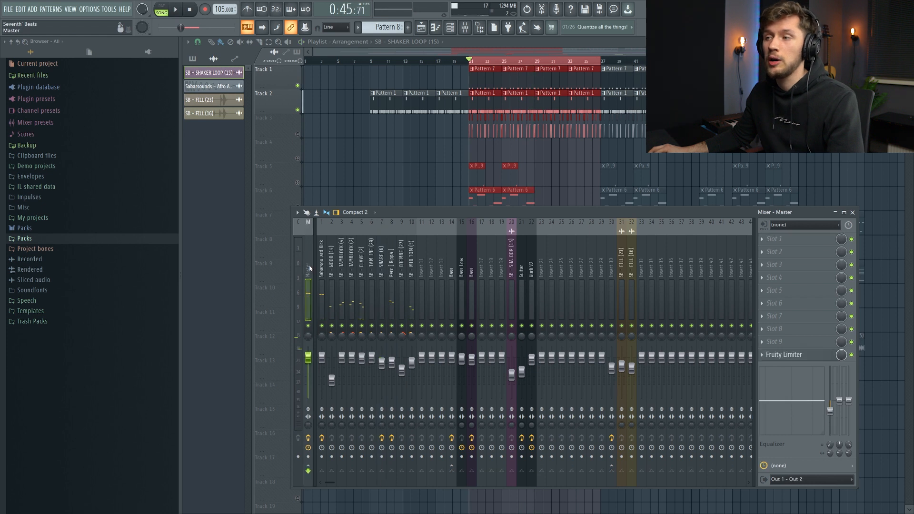
left_click(768, 241)
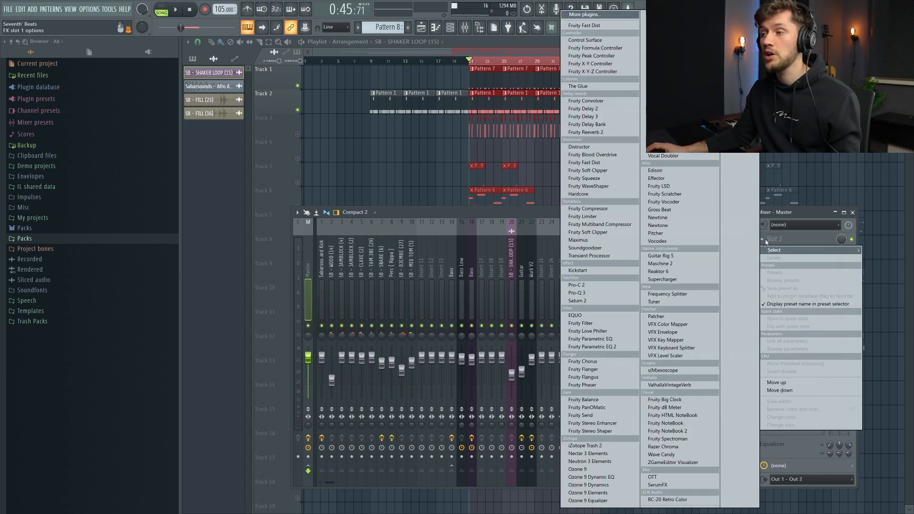
left_click(662, 370)
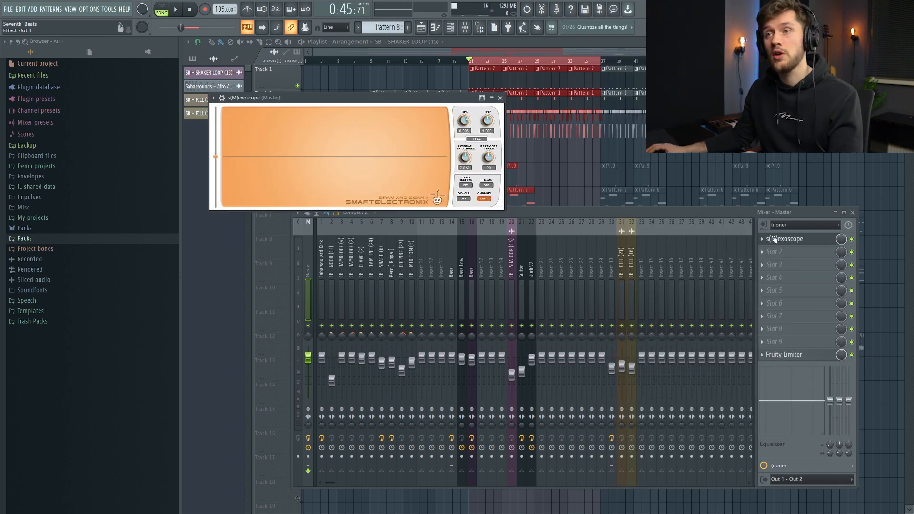
left_click_drag(324, 101, 497, 197)
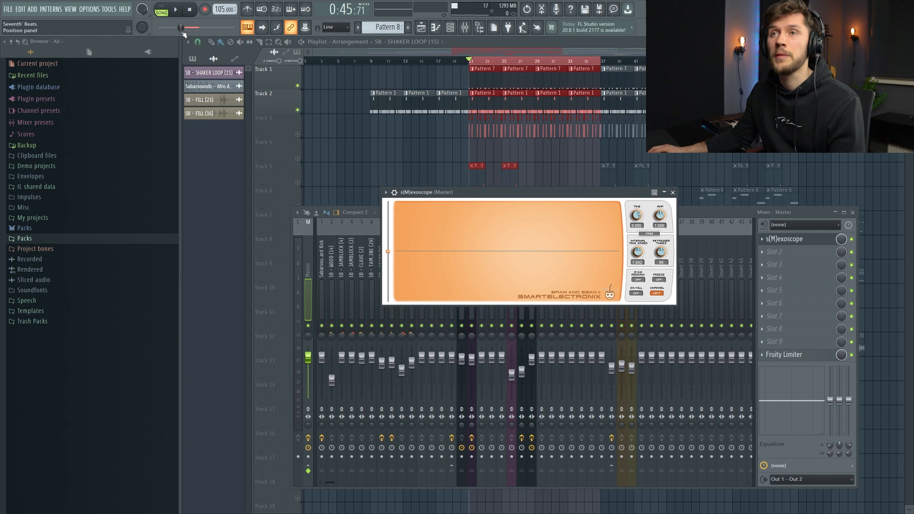
key("space")
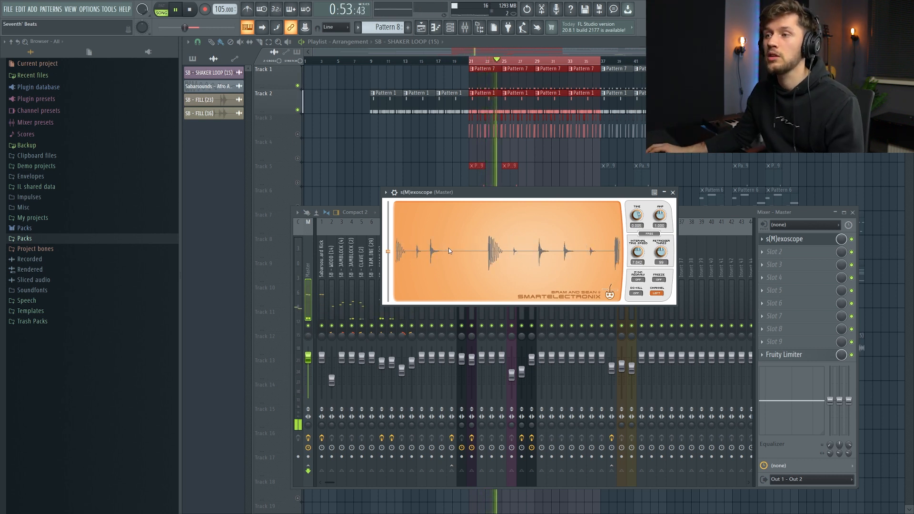
- Open the kick track's Pro-Q 3 and compare the playing loop with the EQ bypassed and enabled
left_click(699, 213)
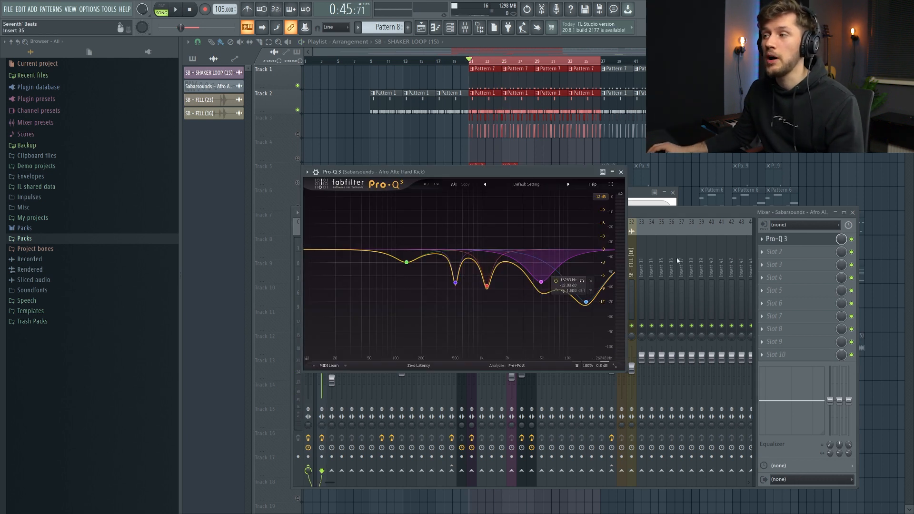
key("space")
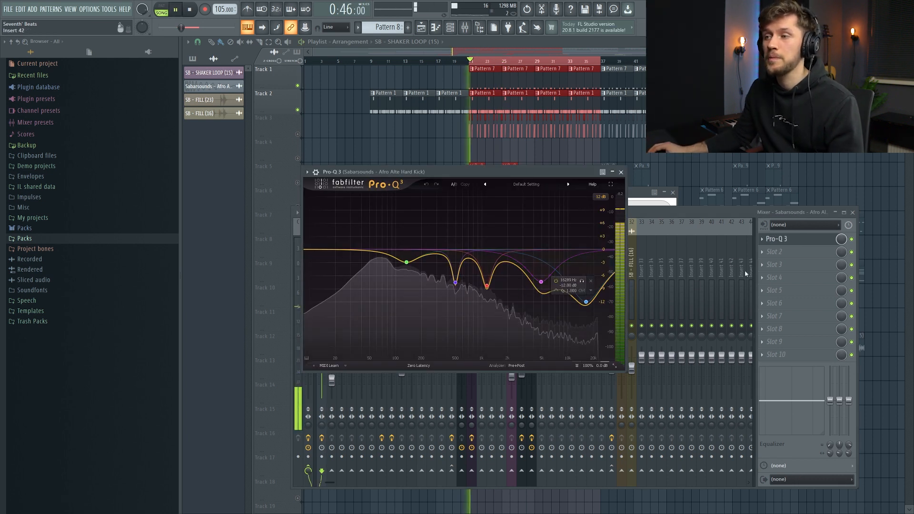
left_click(854, 242)
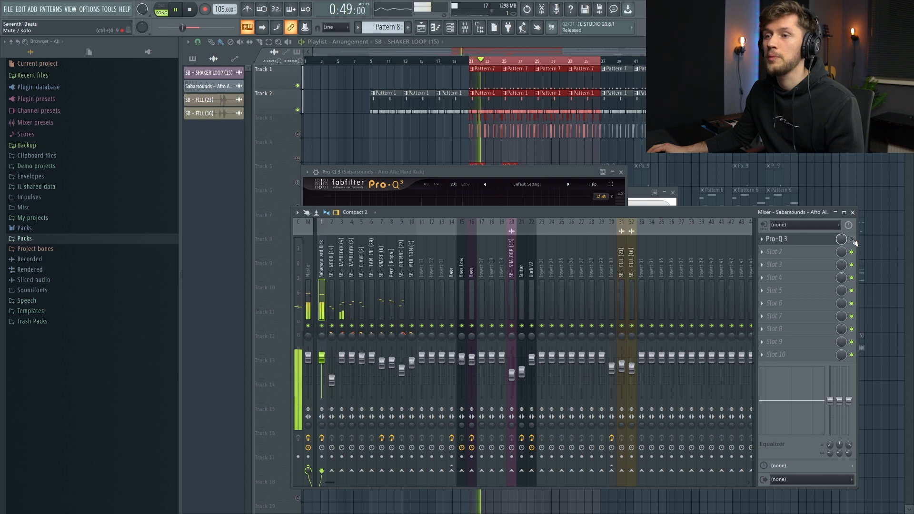
left_click(446, 208)
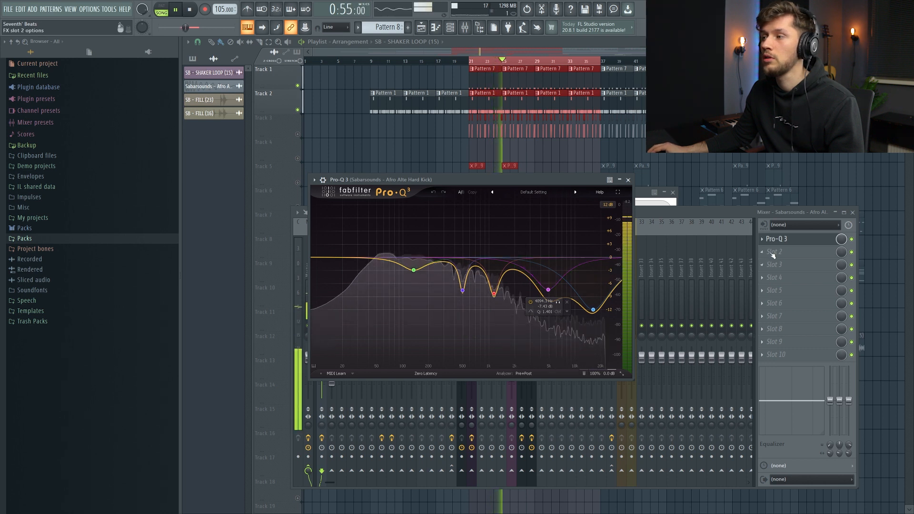
- Add a second Pro-Q 3 to the kick track's slot 2 and create a High Cut band
left_click(774, 252)
left_click(597, 298)
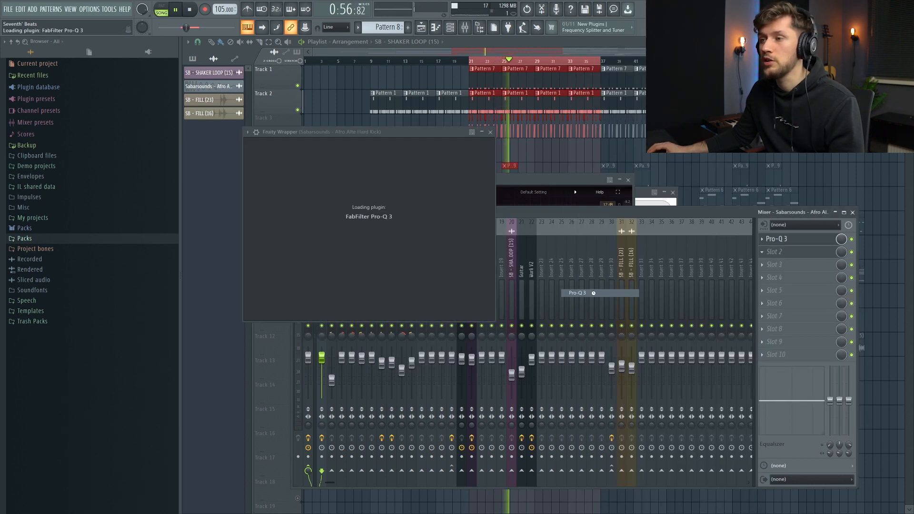
left_click_drag(415, 211, 424, 201)
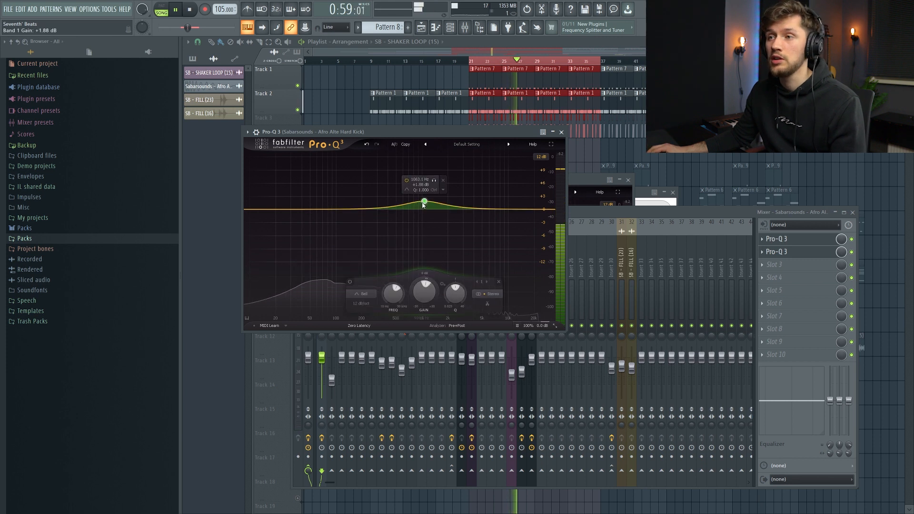
right_click(424, 201)
mouse_move(452, 233)
left_click(515, 268)
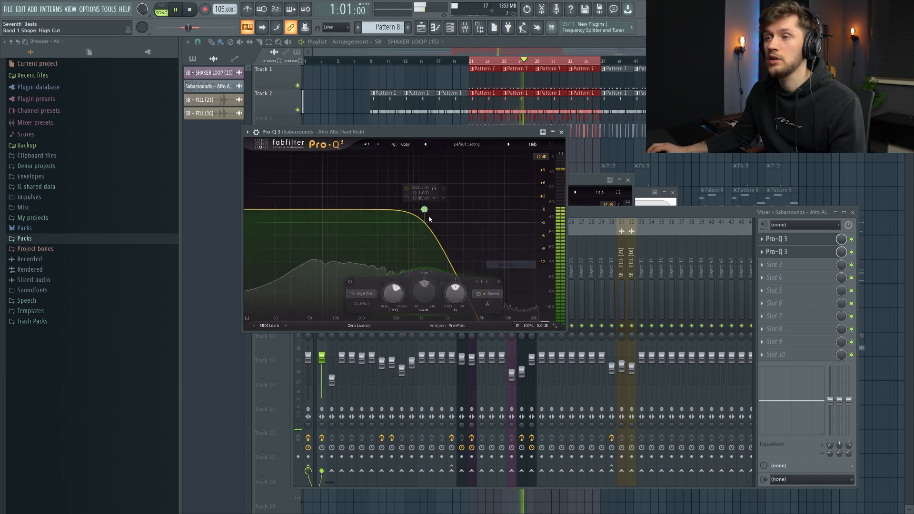
- Shape the kick's high-end roll-off in the second Pro-Q 3 and add a narrow 6.8 dB cut at about 680 Hz
left_click_drag(424, 205, 522, 237)
scroll(502, 213, "down", 2)
left_click_drag(412, 210, 407, 239)
scroll(408, 187, "up", 5)
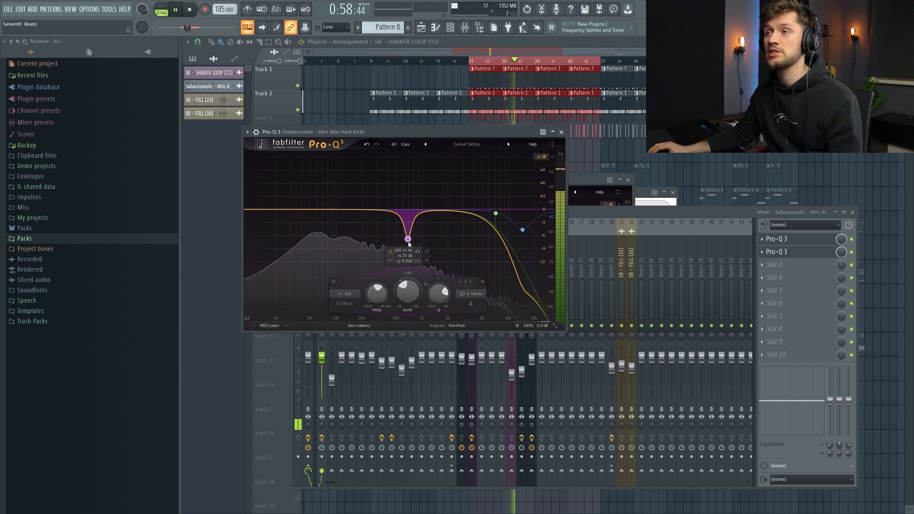
- Stop playback, unmute playlist track 5, and play the loop with the mixer open
key("F12")
key("space")
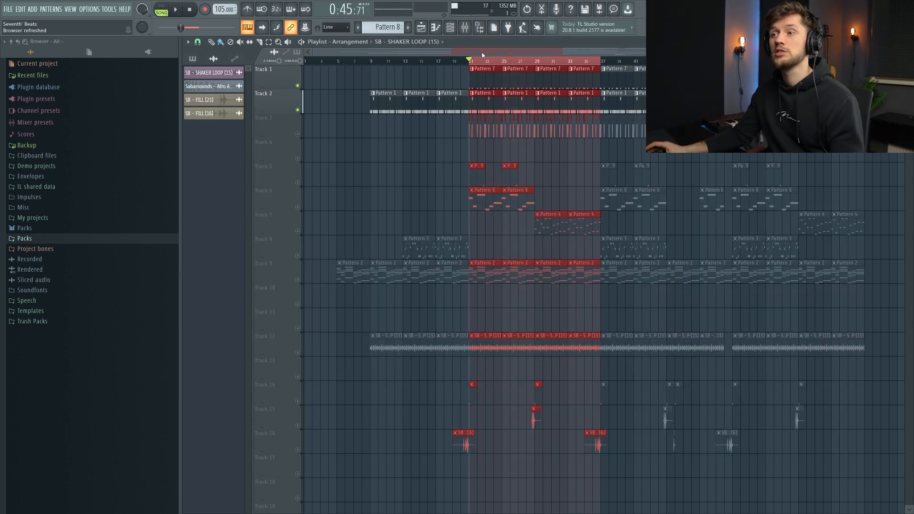
left_click(297, 183)
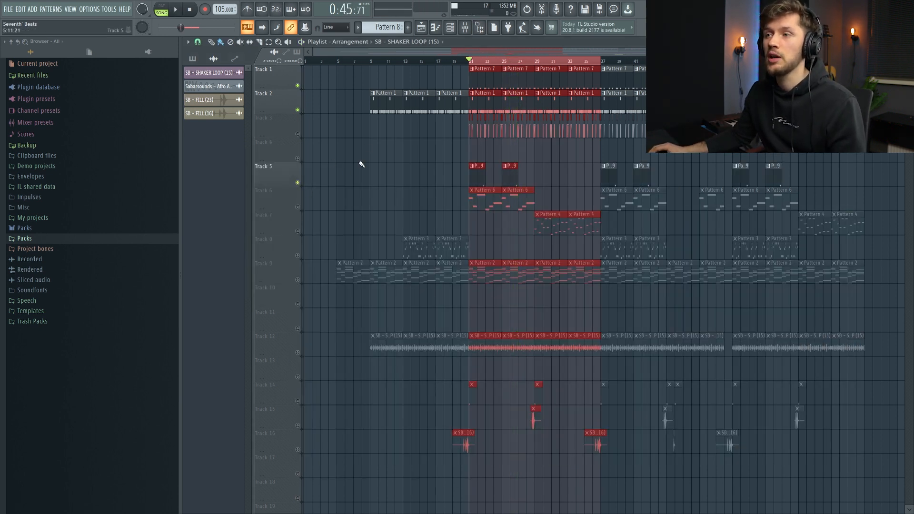
key("space")
key("F9")
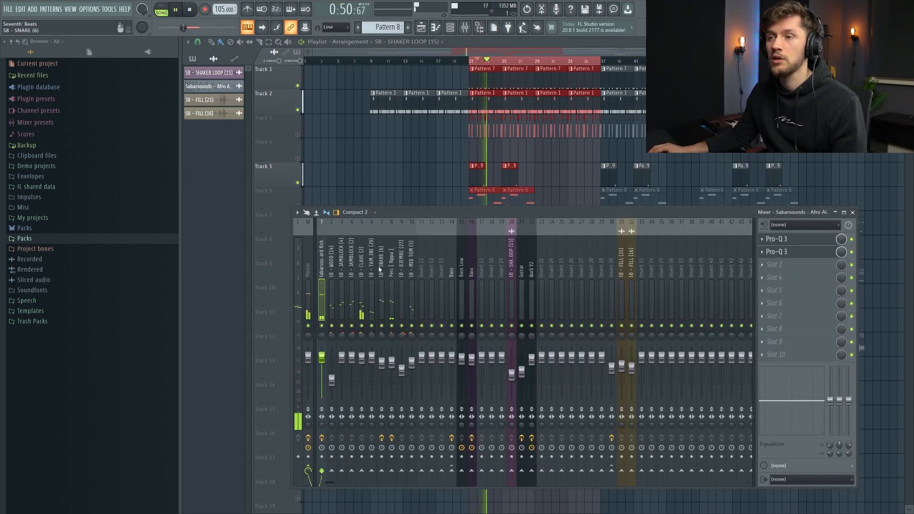
- Lower SB - TAMBOURINE (29) slightly, then pan SB - WOOD (14) 24% left and SB - JAMBLOCK (2) 43% right
left_click(372, 362)
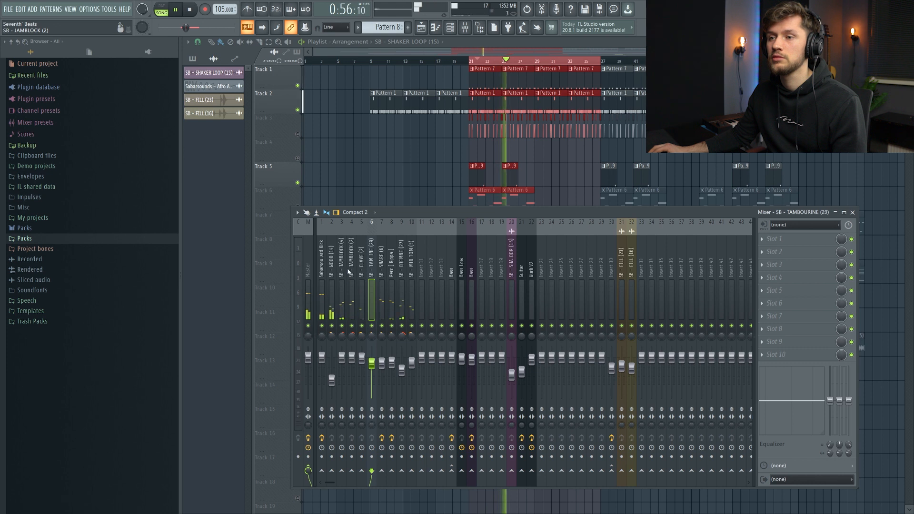
left_click(351, 309)
left_click(331, 335)
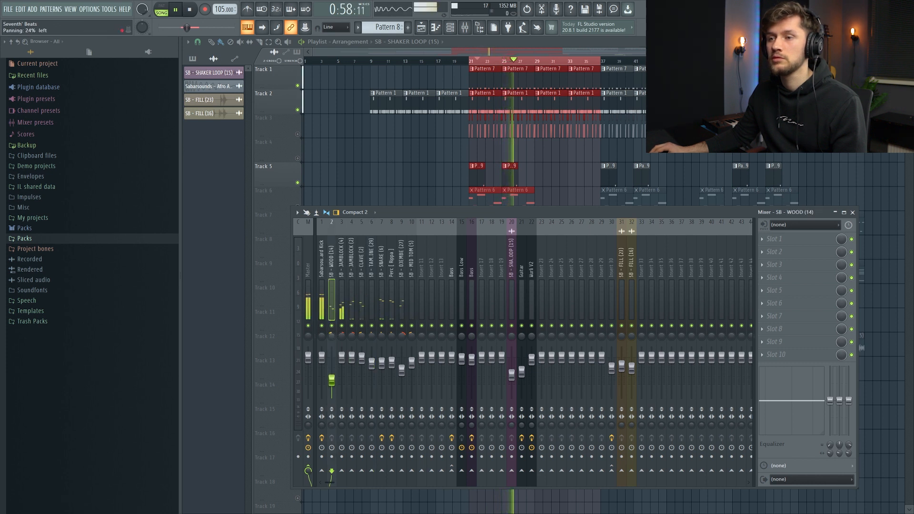
left_click(351, 335)
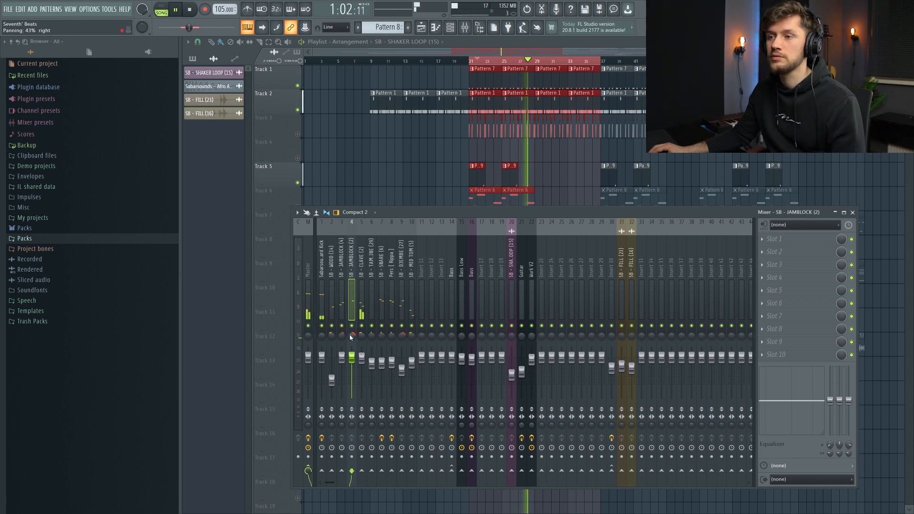
- Set the SB - DJEMBE (27) mixer volume to 65% and its EQ low shelf frequency to 55 Hz
left_click(405, 331)
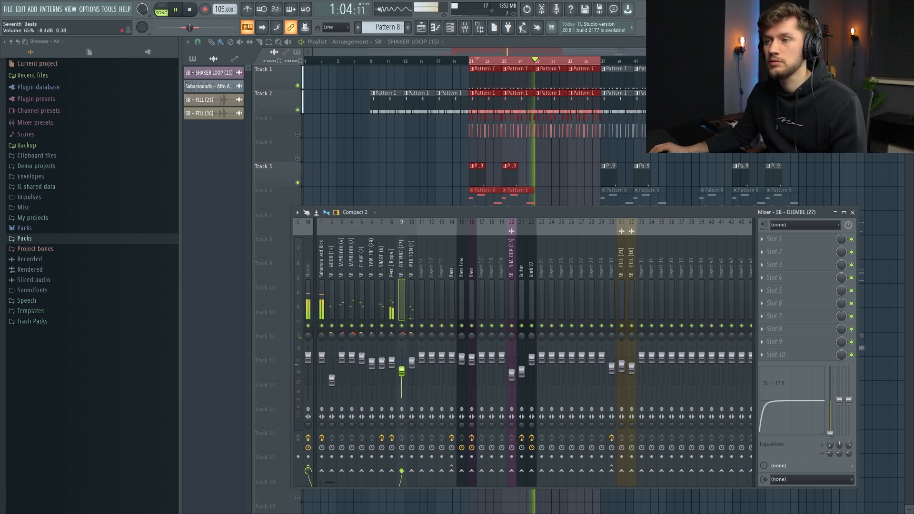
left_click_drag(764, 432, 769, 434)
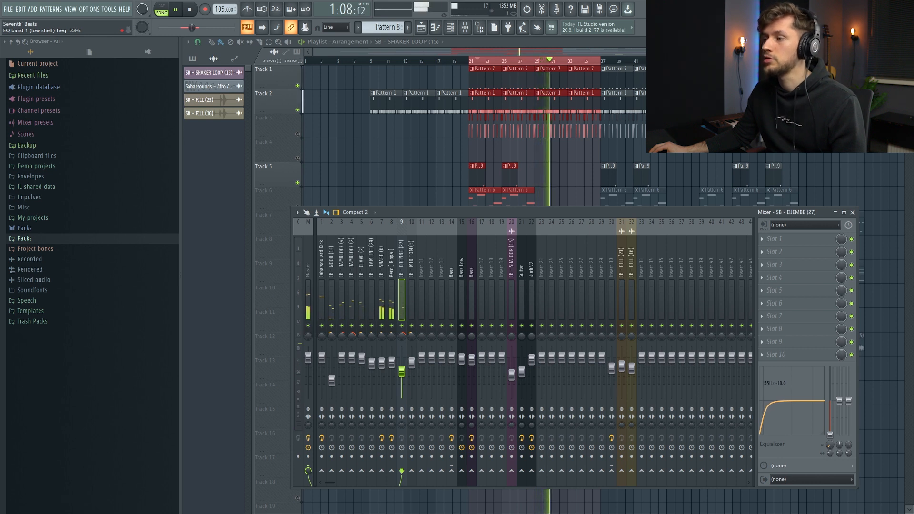
key("space")
- Unmute playlist tracks 6 and 7 and play the looped section with the bass patterns
key("F9")
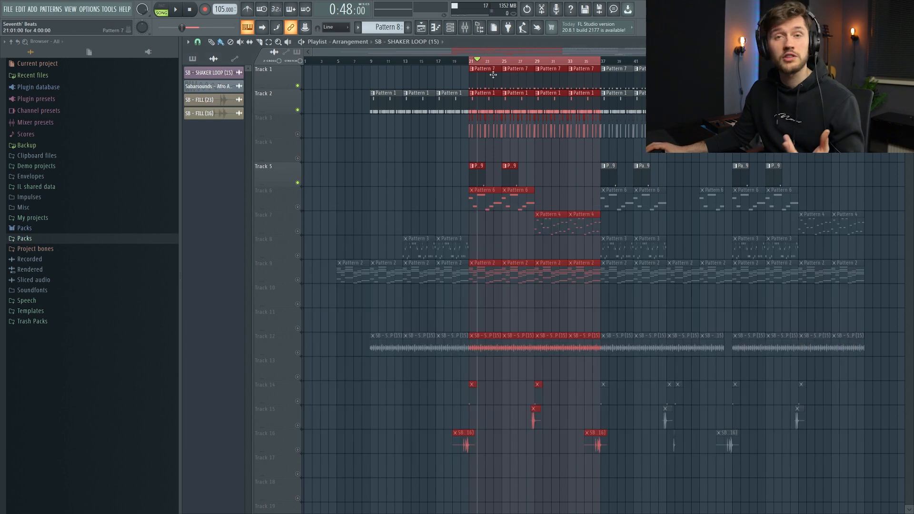
left_click(298, 208)
left_click(298, 232)
key("space")
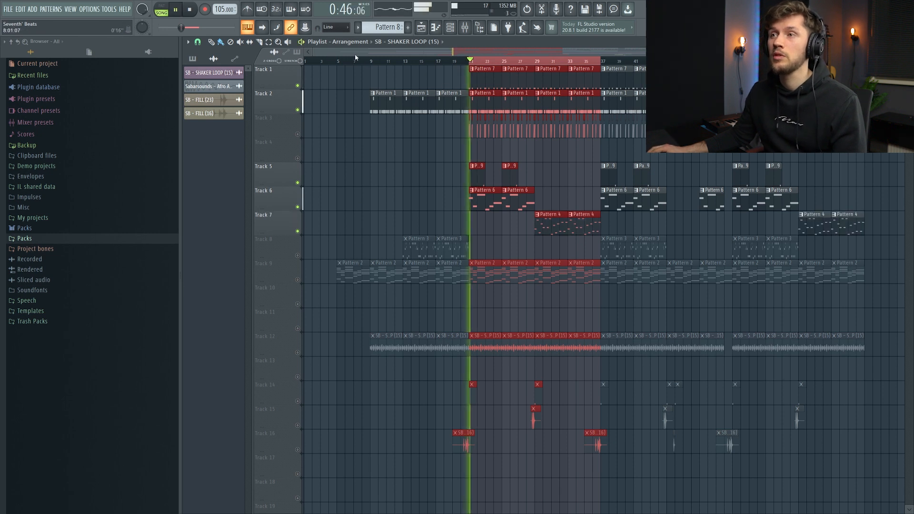
left_click_drag(312, 53, 442, 57)
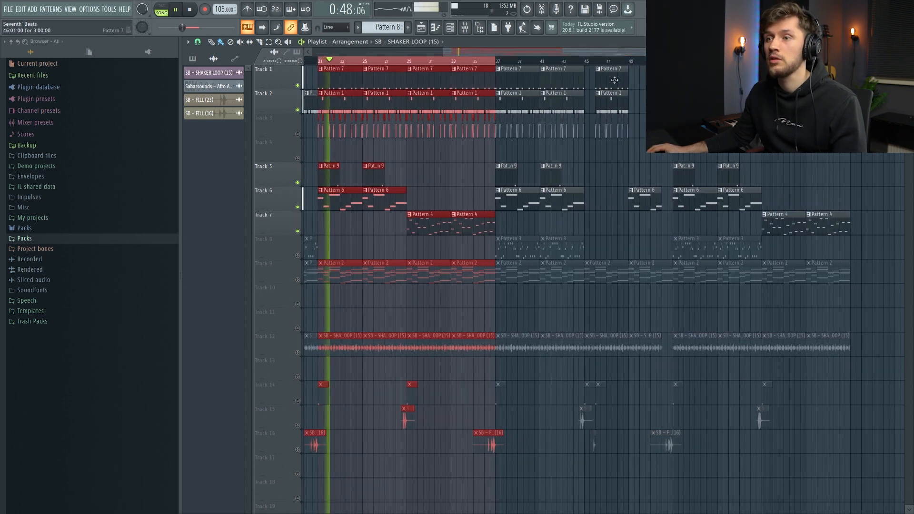
left_click_drag(819, 52, 774, 53)
- Show the Unsorted channels in the channel rack and open the Serum instrument of the Bass channel on mixer track 15
left_click(451, 28)
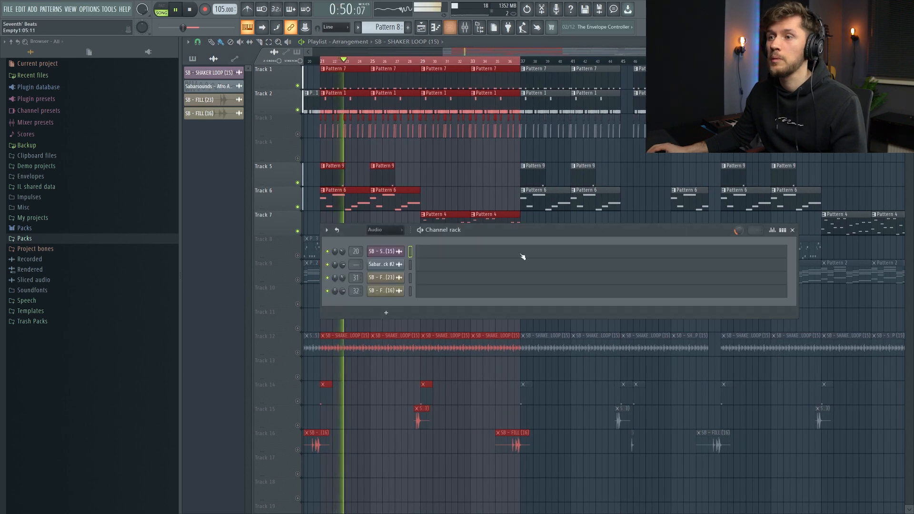
left_click(384, 231)
left_click(385, 267)
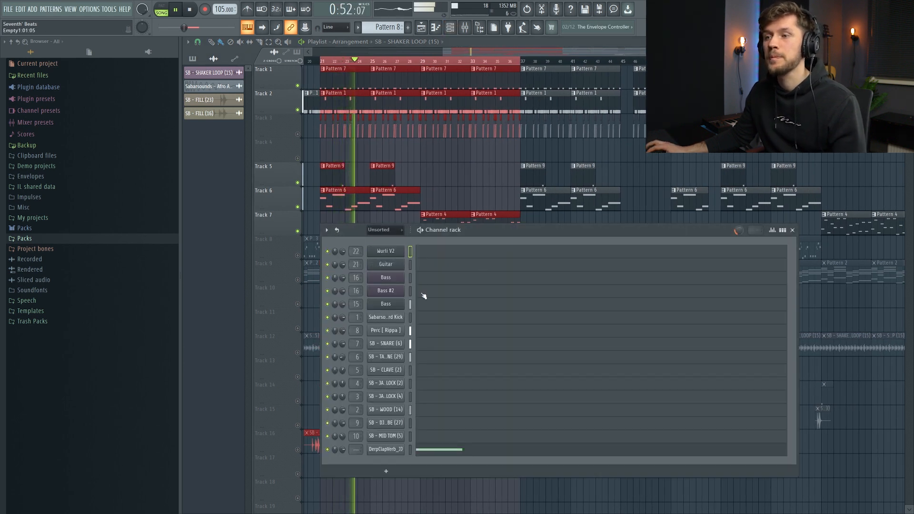
left_click(387, 305)
left_click_drag(395, 143, 496, 170)
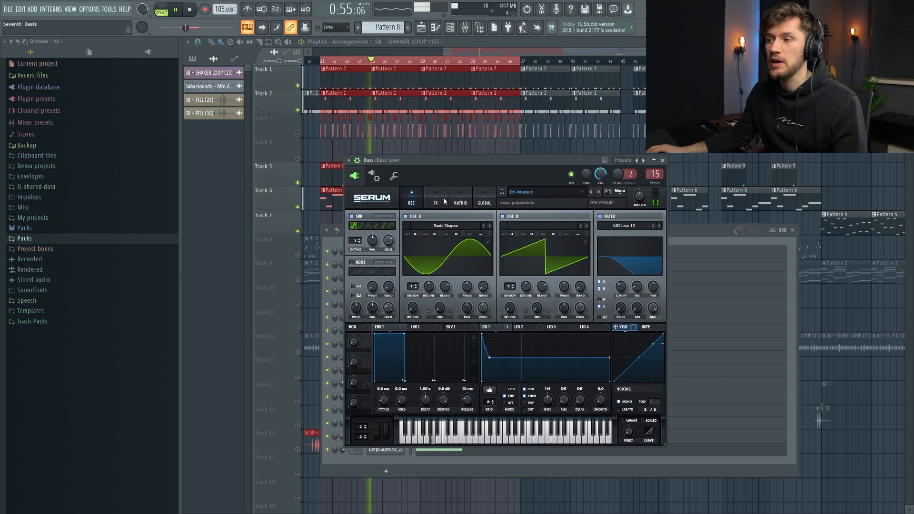
- Add Pro-Q 3 to the Bass Low mixer track and cut about 10.6 dB with a narrowed bell near 250 Hz
left_click(465, 27)
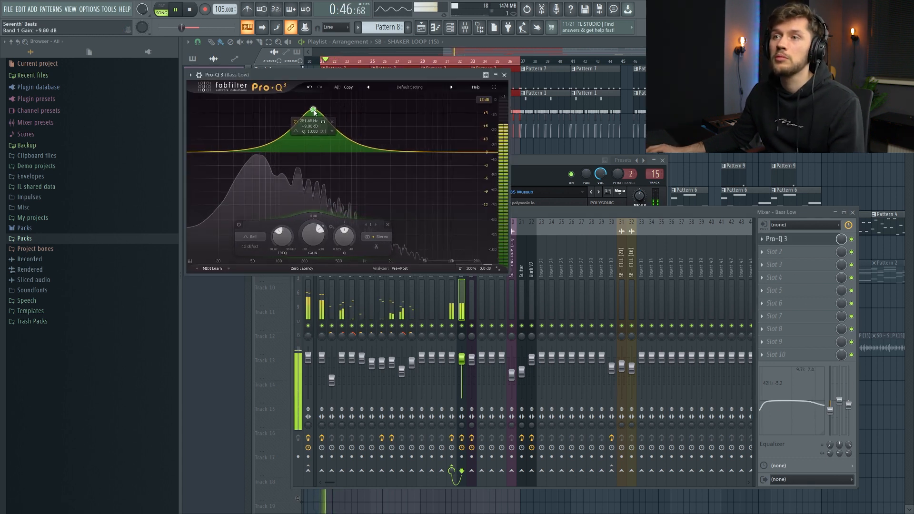
scroll(313, 109, "up", 3)
left_click_drag(313, 108, 313, 201)
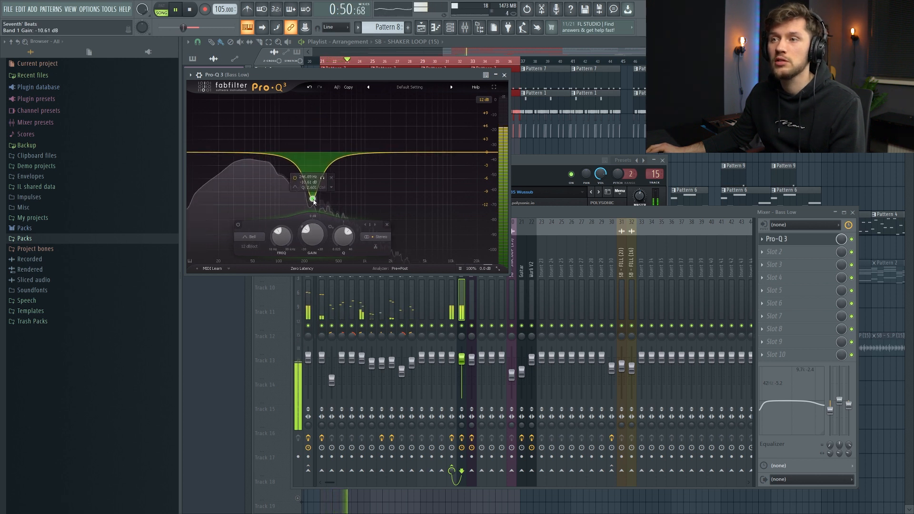
- Add a High Cut band at about 325 Hz with a 30 dB/oct slope to the Bass Low Pro-Q 3
left_click(363, 153)
right_click(363, 152)
mouse_move(400, 200)
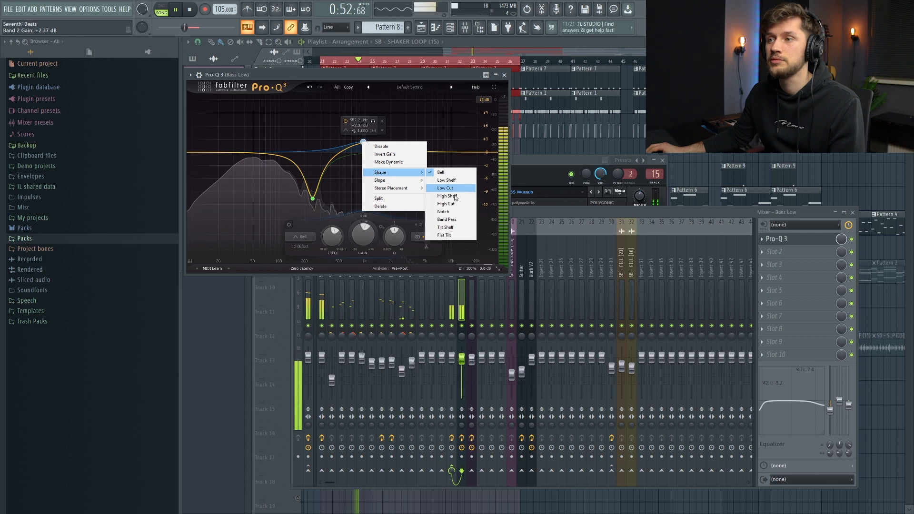
left_click(445, 203)
scroll(364, 153, "up", 3)
left_click_drag(363, 153, 324, 156)
scroll(341, 158, "down", 4)
scroll(324, 156, "up", 3)
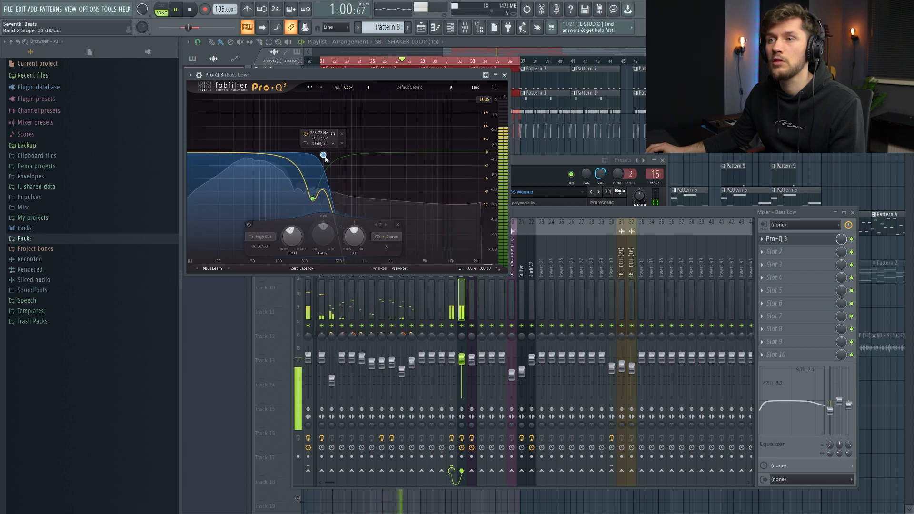
- Play the loop from bar 29, where Pattern 4 begins, and show the Bass track's effects in the mixer
left_click(486, 42)
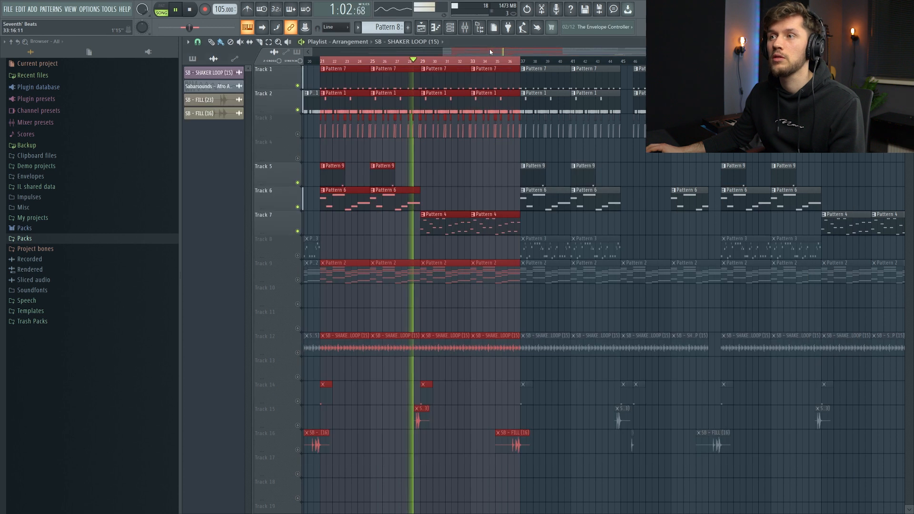
key("space")
left_click(427, 65)
key("space")
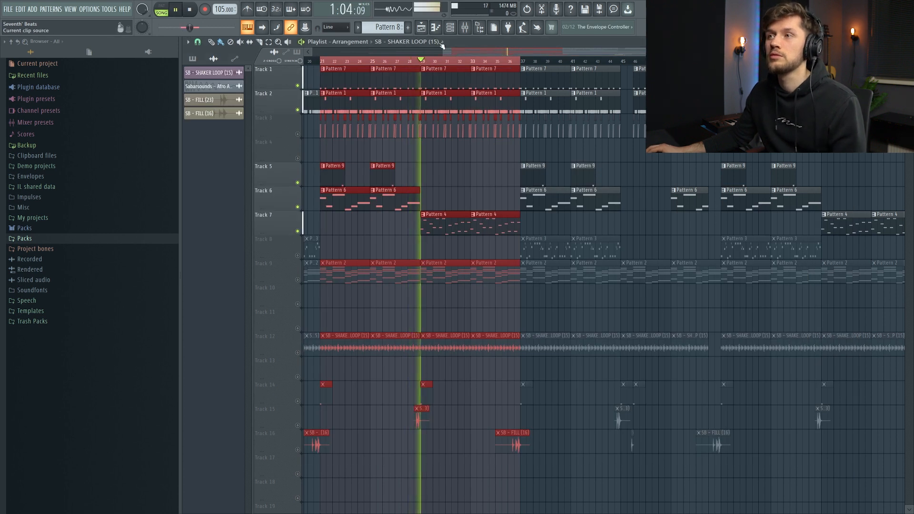
key("F9")
left_click(470, 279)
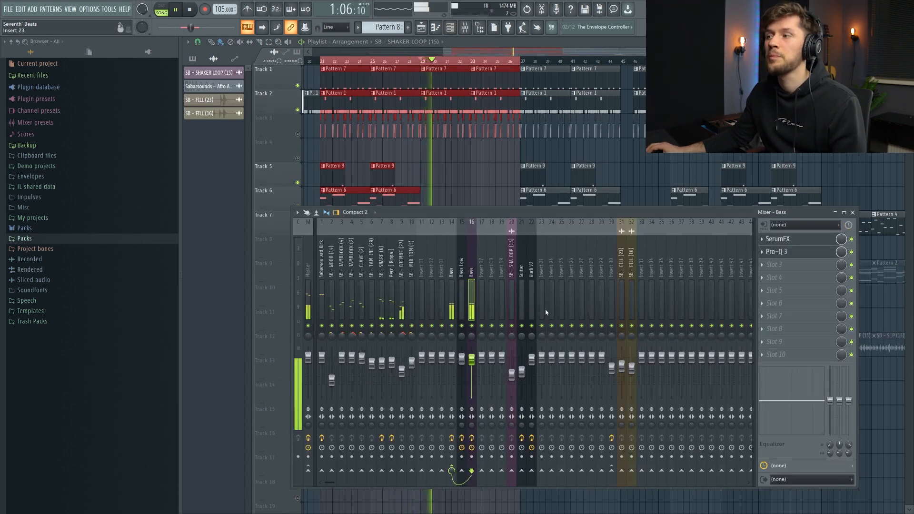
- View the Bass track's SerumFX and lower its Pro-Q 3 high cut to about 390 Hz while the loop plays
left_click(799, 239)
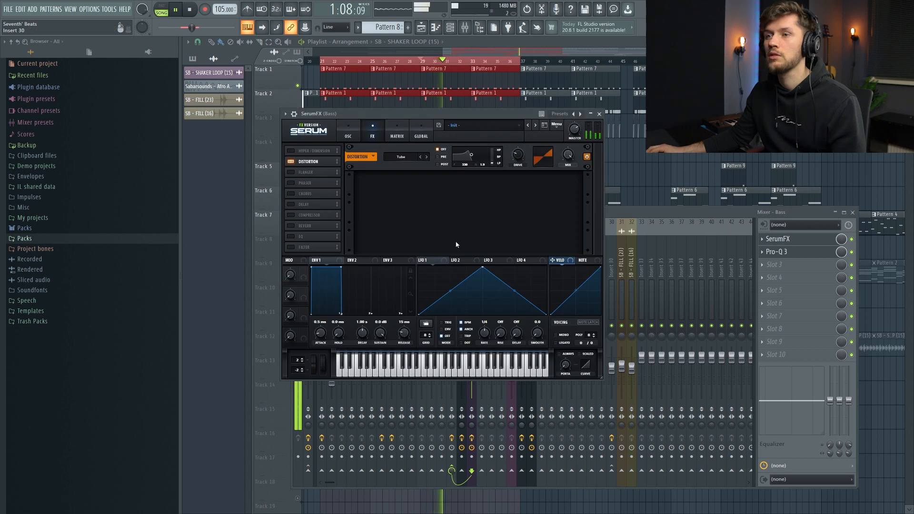
left_click(787, 253)
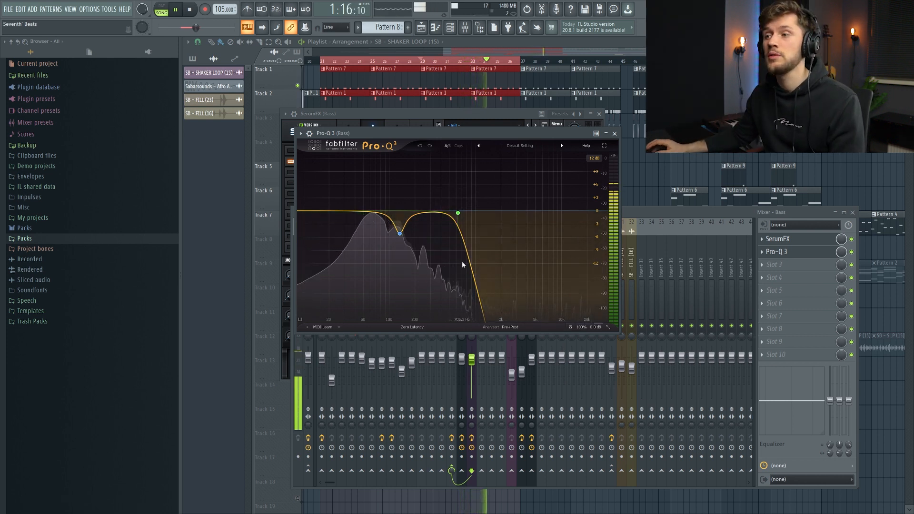
mouse_move(458, 213)
left_mouse_down()
mouse_move(603, 221)
mouse_move(426, 218)
mouse_move(440, 213)
left_mouse_up()
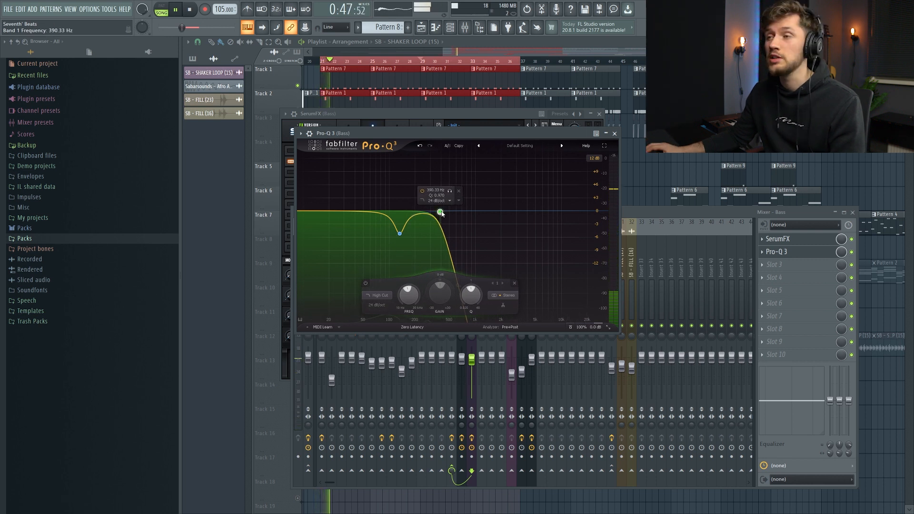
key("F12")
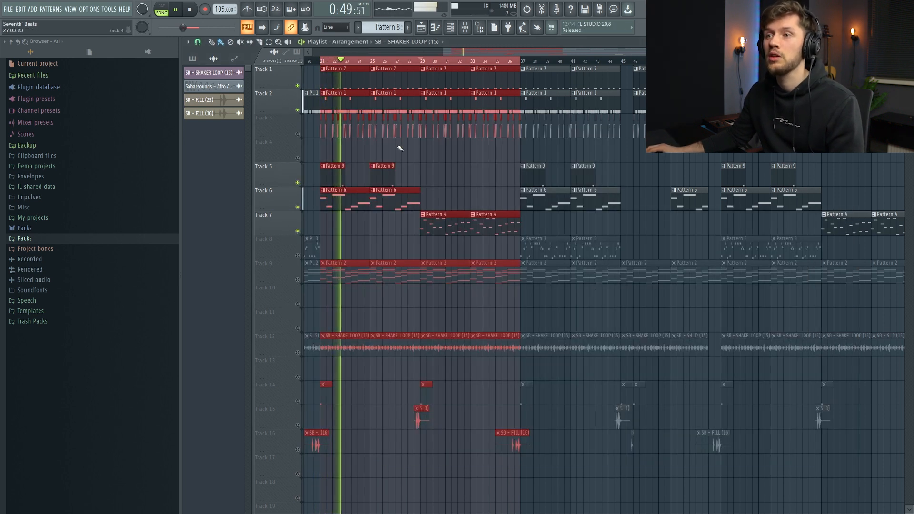
key("space")
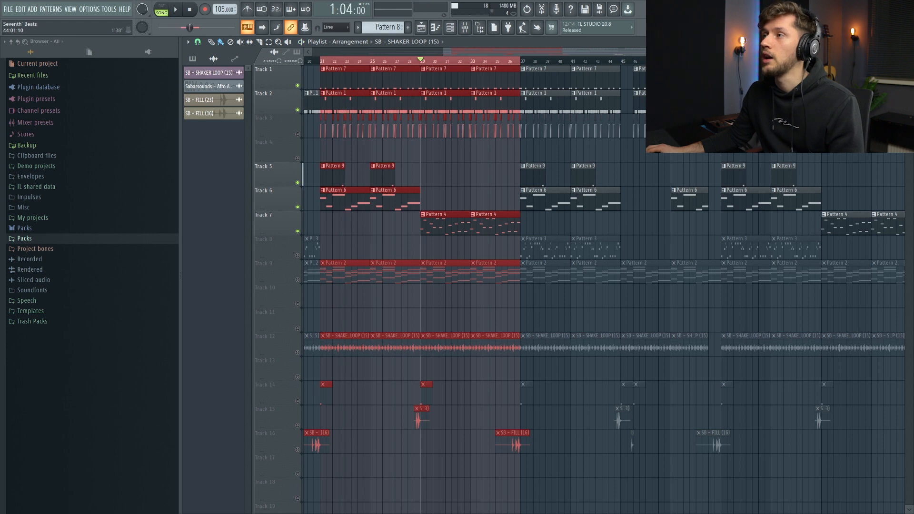
- Select the Bass bus on mixer track 14 and open its Fruity Balance
scroll(603, 290, "left", 3)
scroll(604, 289, "right", 3)
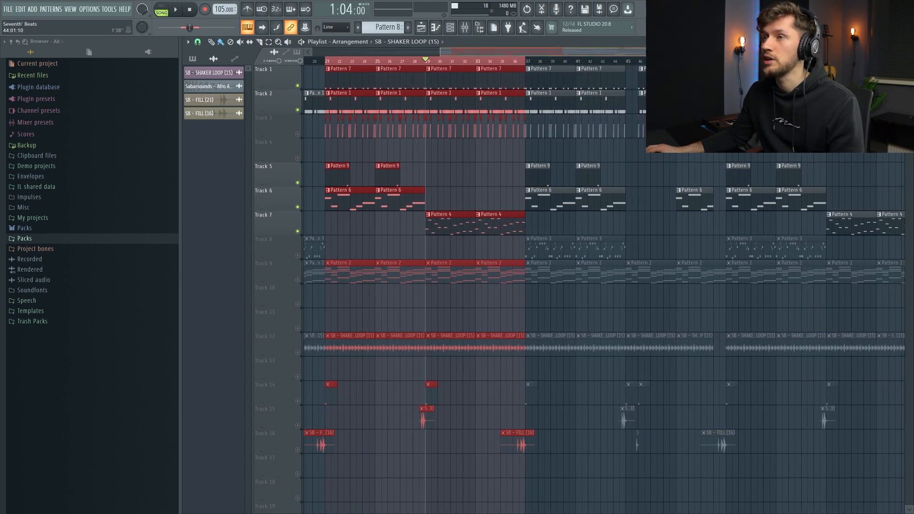
left_click_drag(773, 51, 532, 52)
left_click(465, 28)
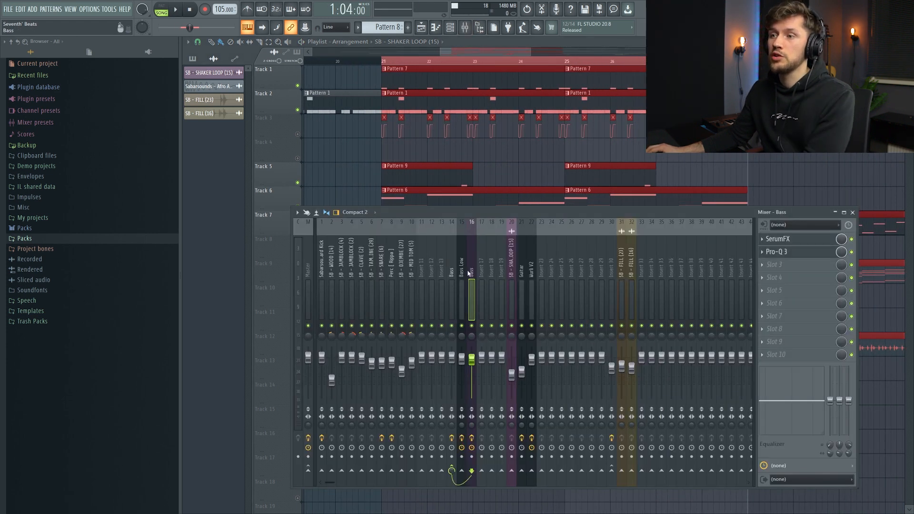
key("Left")
key("Left")
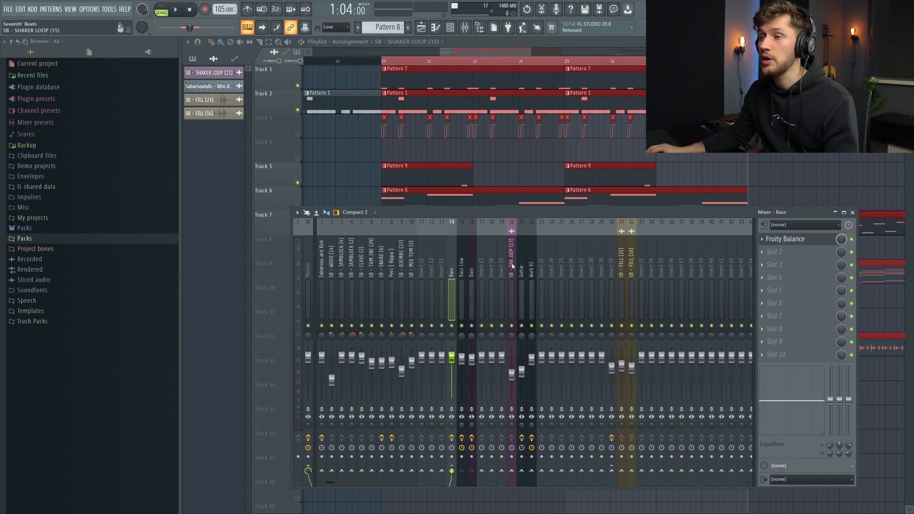
left_click(798, 239)
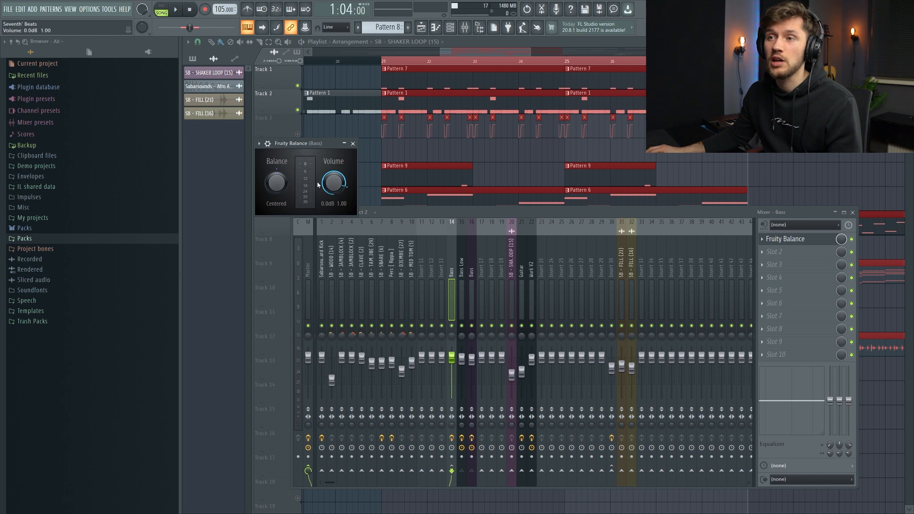
- Unmute the volume automation on playlist Track 3 and play the loop with the Bass bus's Fruity Balance in view
left_click(297, 134)
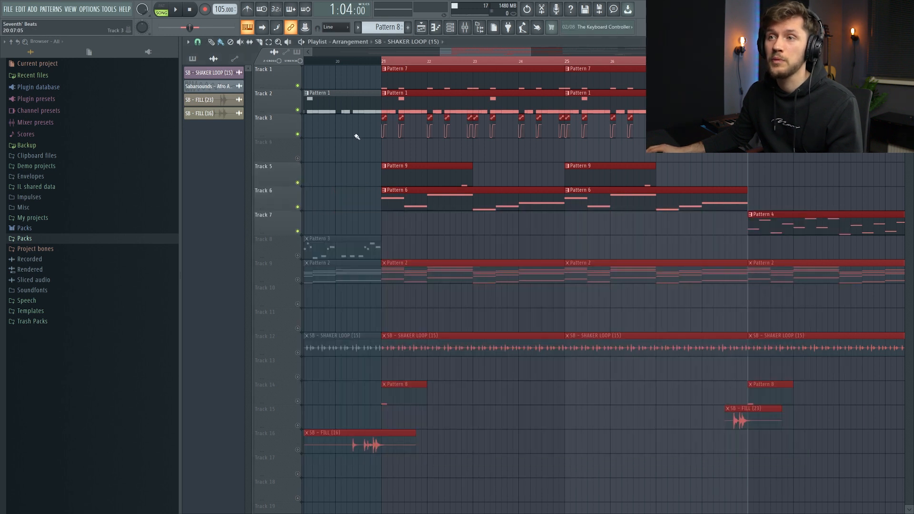
left_click(464, 28)
left_click(790, 238)
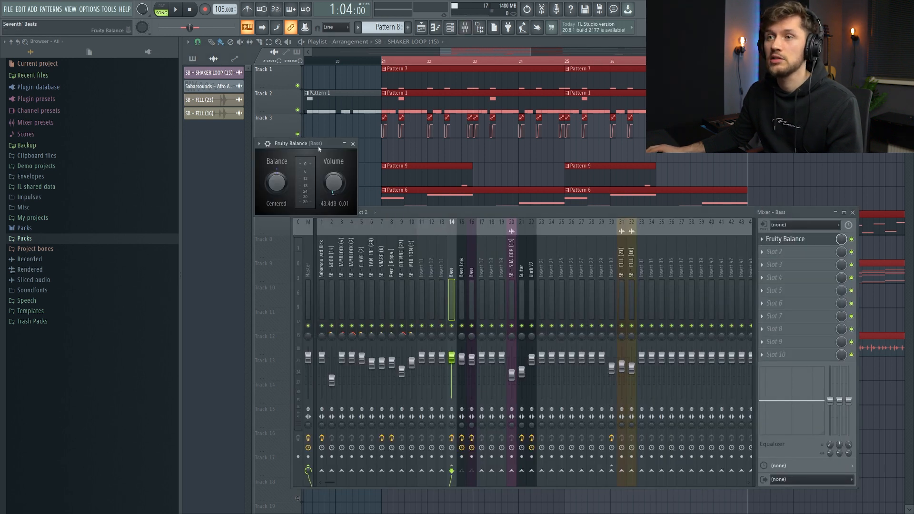
left_click_drag(318, 145, 350, 181)
key("space")
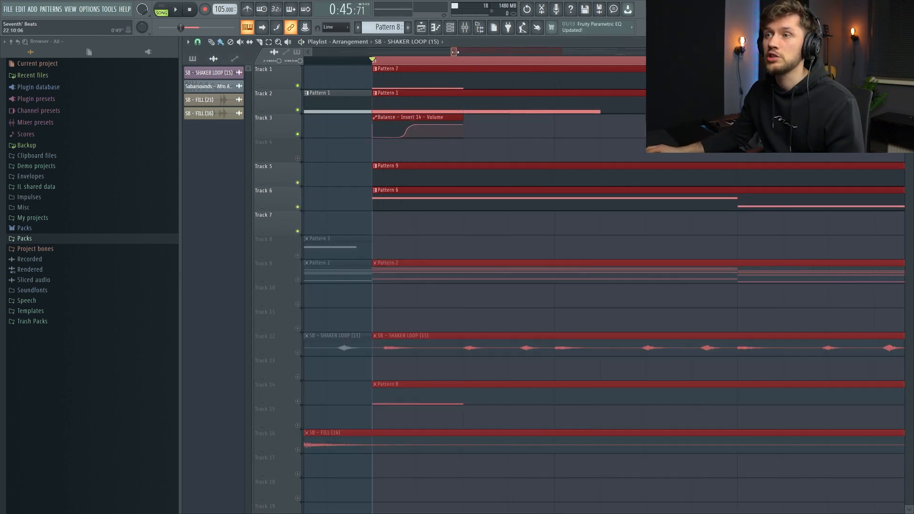
- Place the Afro Alte Hard Kick #2 sample on Track 4 at bar 21 to compare with the volume automation, and delete it again
left_click_drag(455, 52, 450, 52)
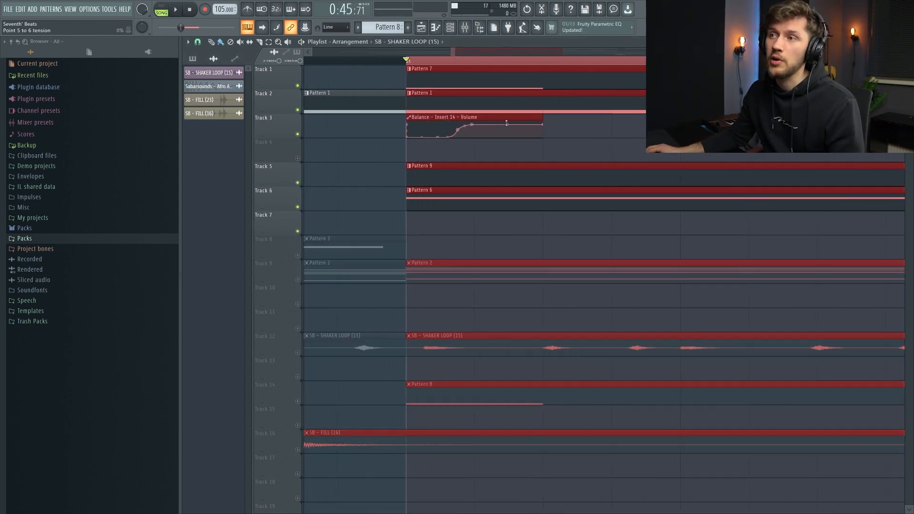
left_click(465, 27)
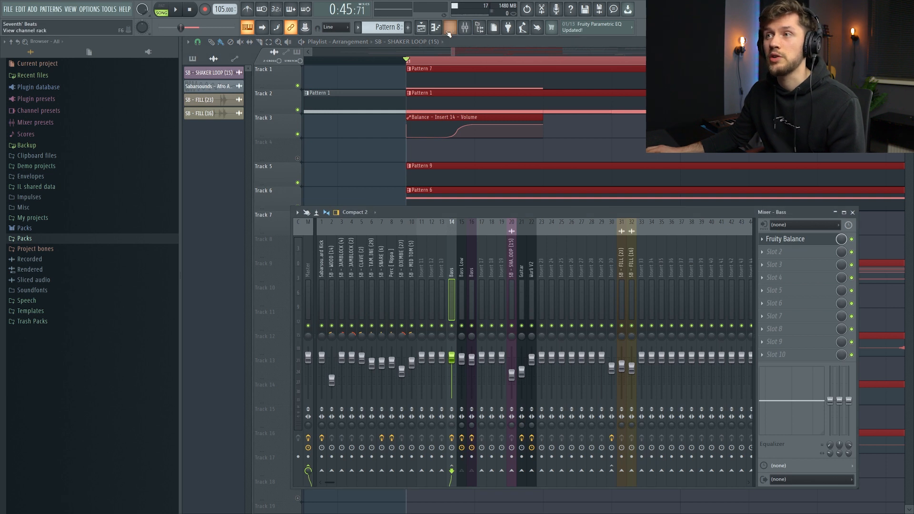
left_click(448, 32)
left_click(393, 230)
left_click(387, 317)
left_click_drag(308, 255, 413, 151)
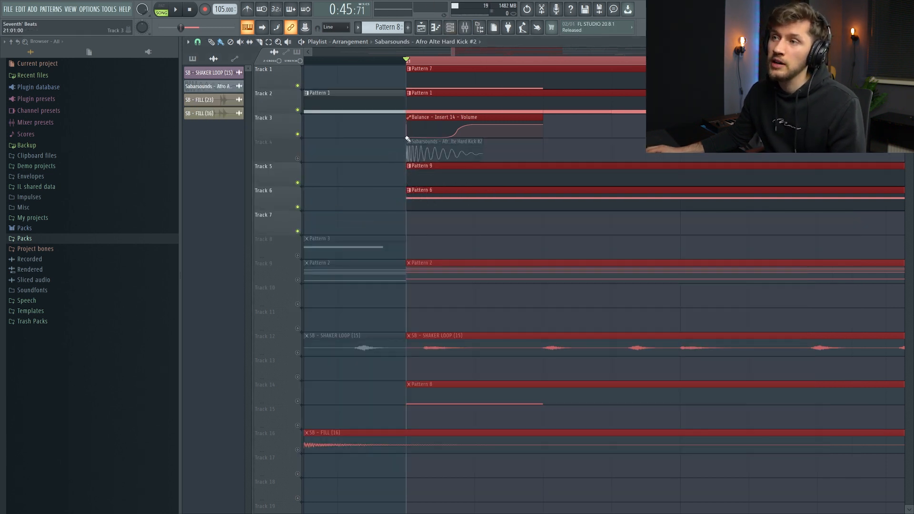
right_click(430, 152)
- Open s(M)exoscope on the Master track and play the loop to examine the waveform of the ducked bass
left_click_drag(455, 51, 510, 53)
left_click(469, 29)
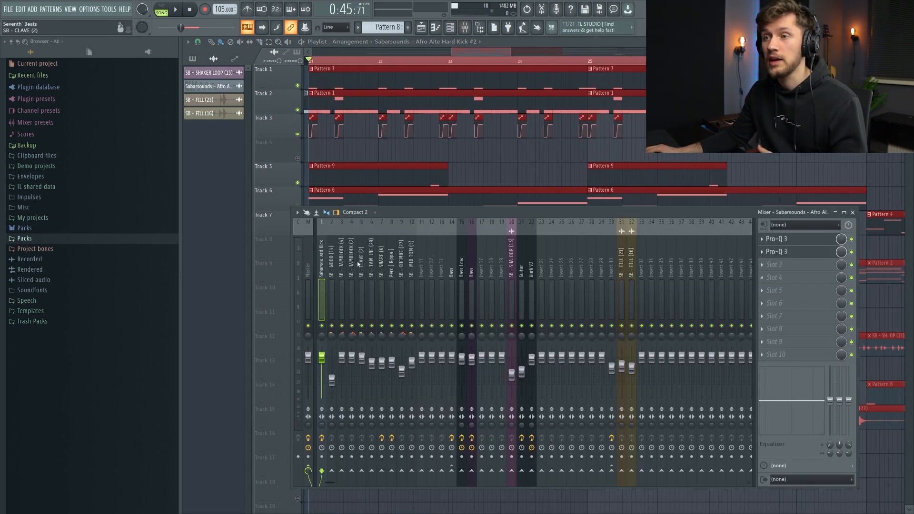
left_click(312, 260)
left_click(811, 240)
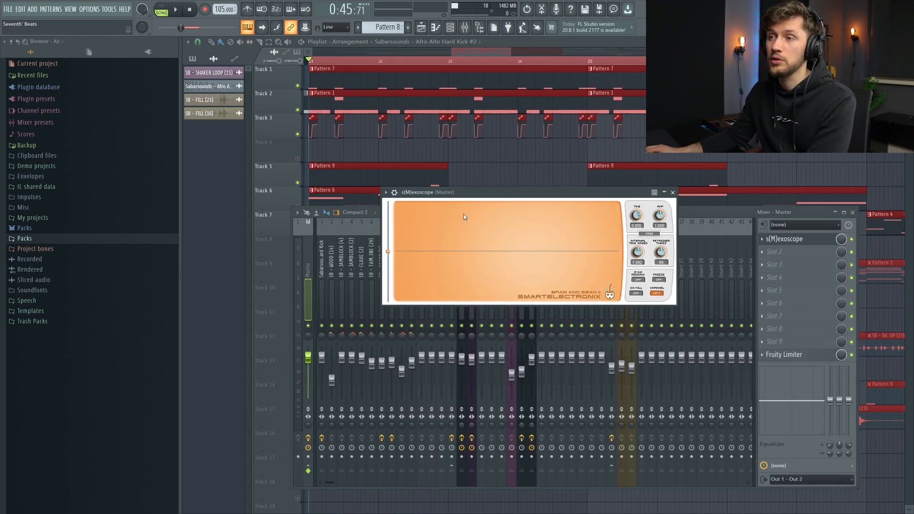
left_click_drag(476, 193, 488, 247)
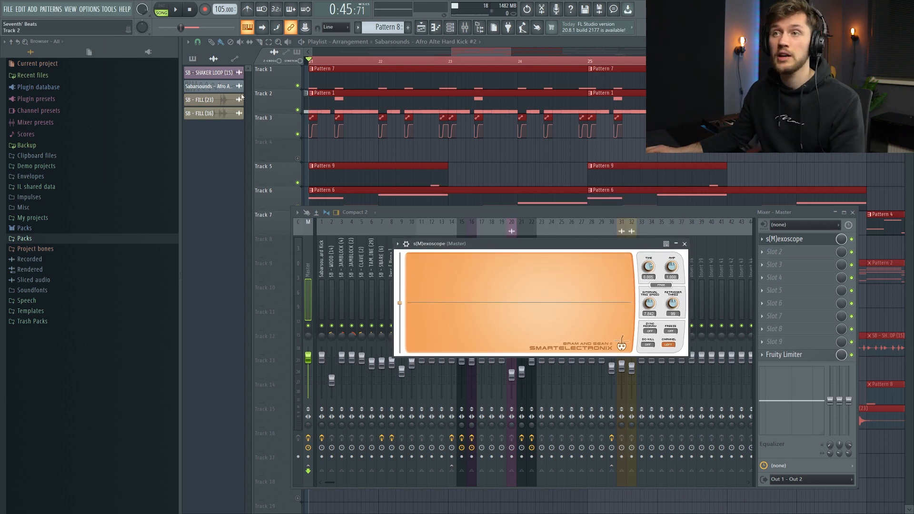
left_click(176, 11)
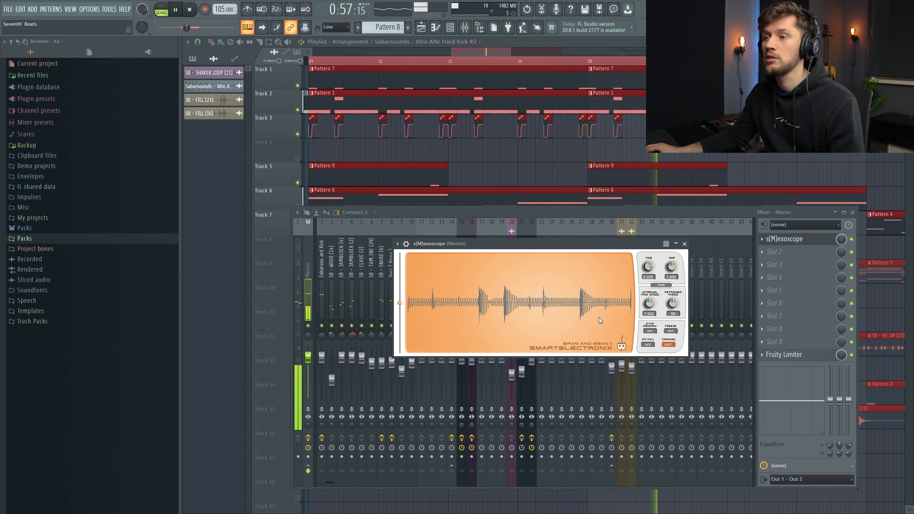
key("space")
- Unmute Track 9 with the Pattern 2 chords and play the loop with the Wurli V2 mixer track in view
left_click(487, 53)
left_click_drag(487, 53, 541, 55)
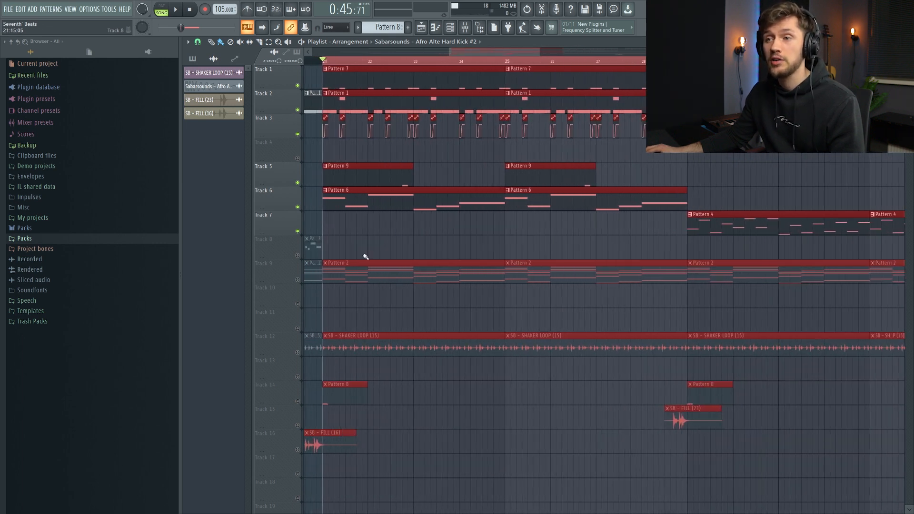
left_click(297, 279)
key("space")
key("F9")
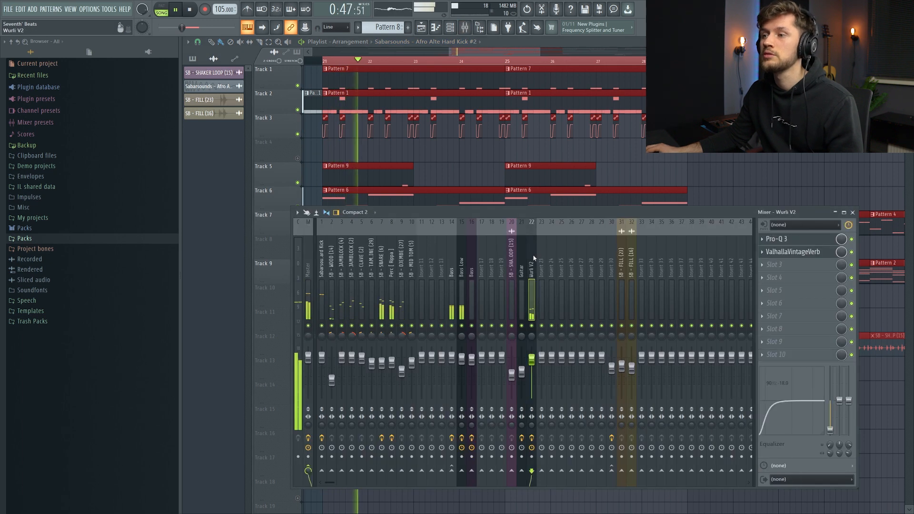
- Add a bell cut at about 145 Hz to the Wurli V2 Pro-Q 3 and view the track's ValhallaVintageVerb settings
left_click(793, 241)
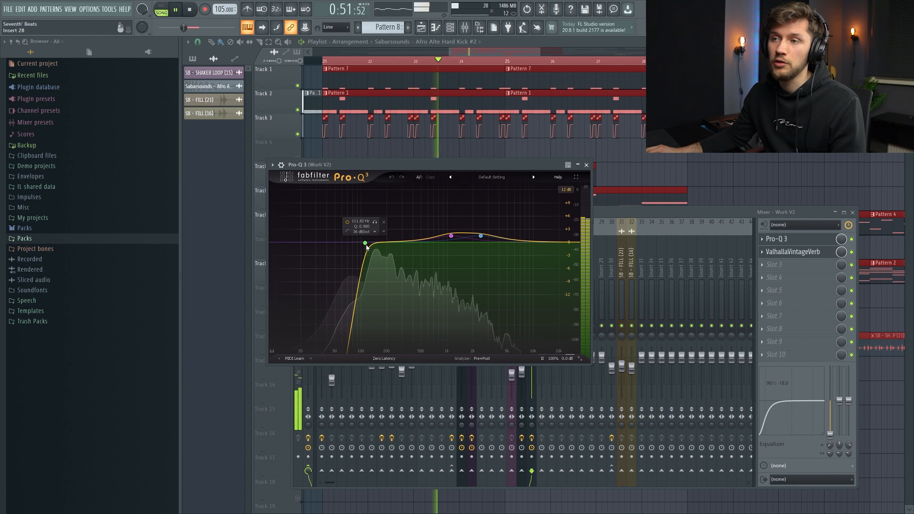
left_click_drag(379, 243, 374, 253)
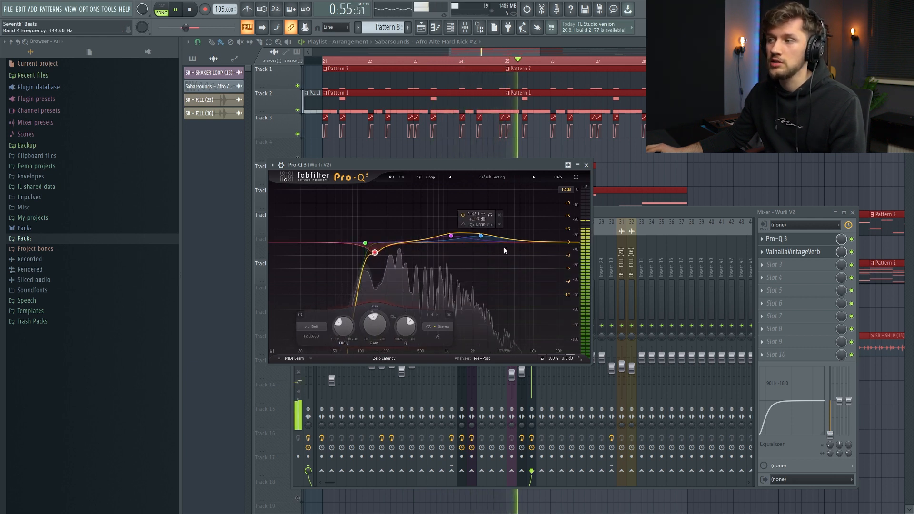
left_click(793, 251)
left_click_drag(380, 130, 486, 228)
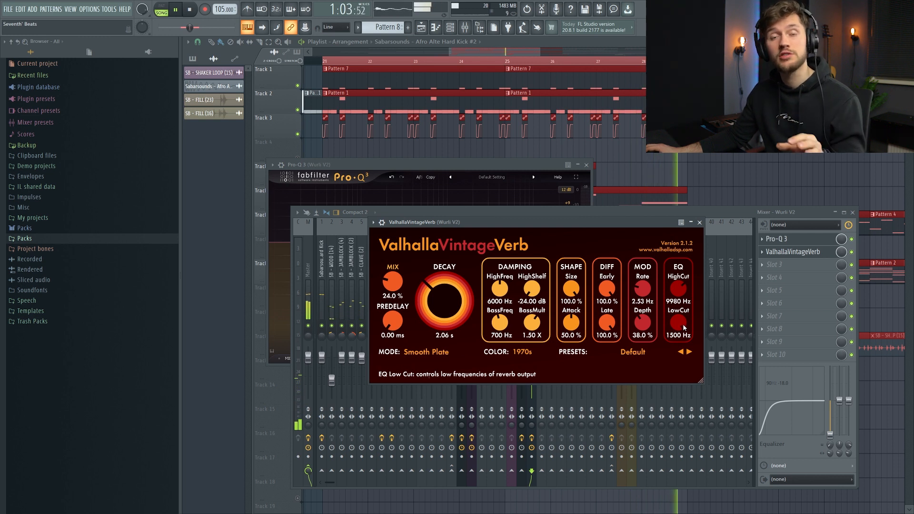
left_click(730, 210)
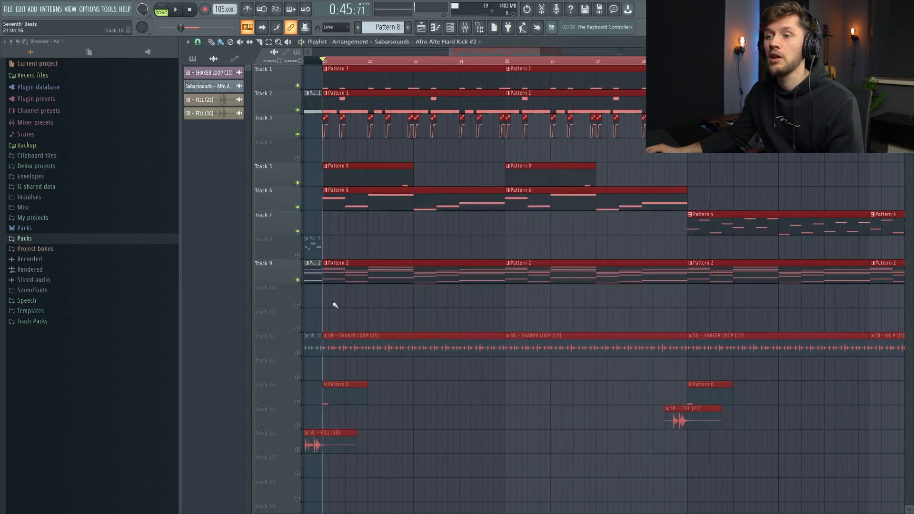
- Unmute the shaker loop on Track 12, play the loop and select the SB - SHAKER LOOP (15) mixer track
left_click(298, 353)
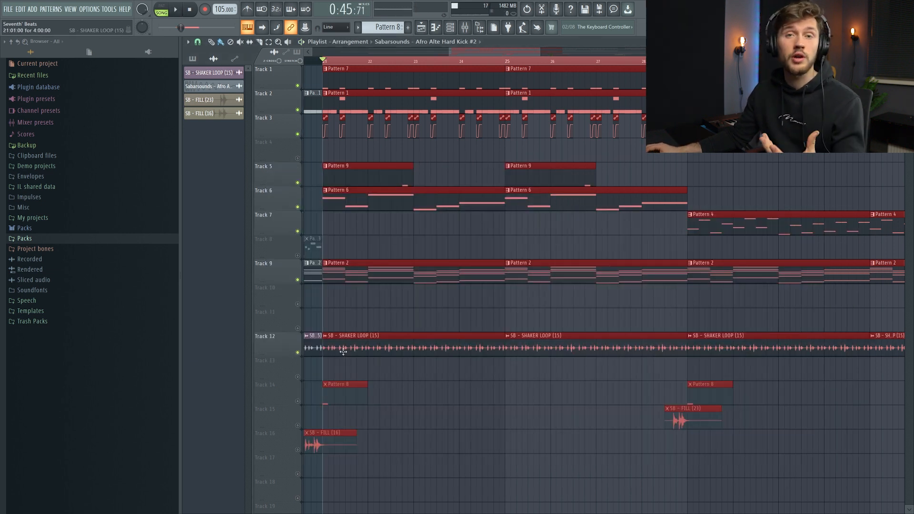
key("space")
key("F9")
left_click(512, 300)
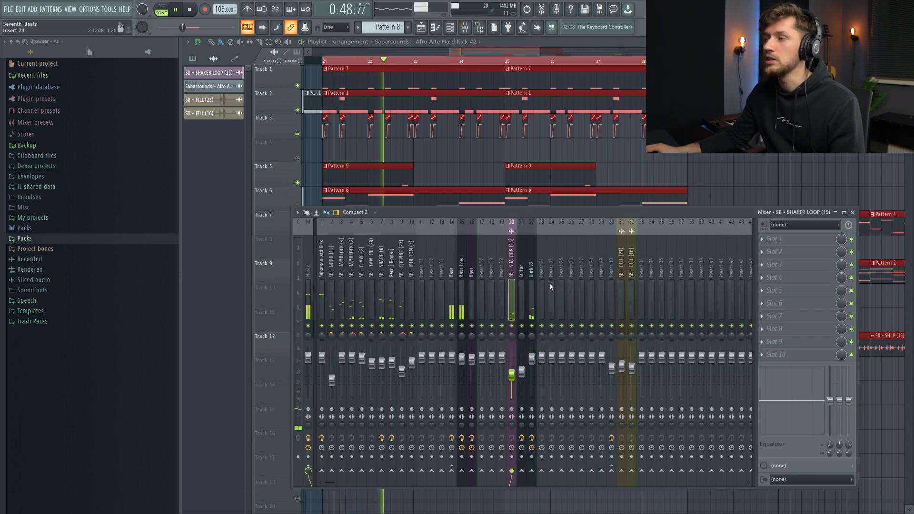
- Add Pro-Q 3 to the shaker loop track and cut about 2.9 dB with a bell in the upper treble
left_click(776, 240)
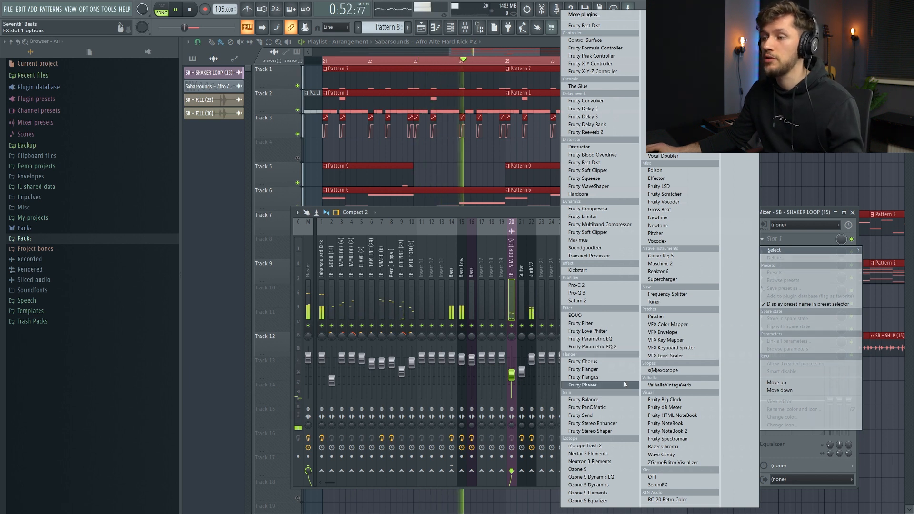
left_click(591, 293)
left_click_drag(420, 122, 429, 127)
left_click_drag(546, 202, 576, 217)
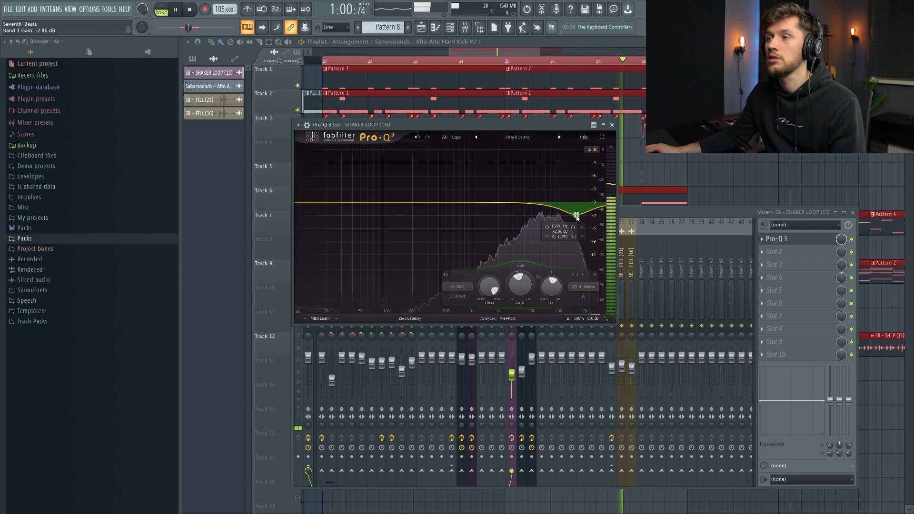
scroll(577, 217, "up", 1)
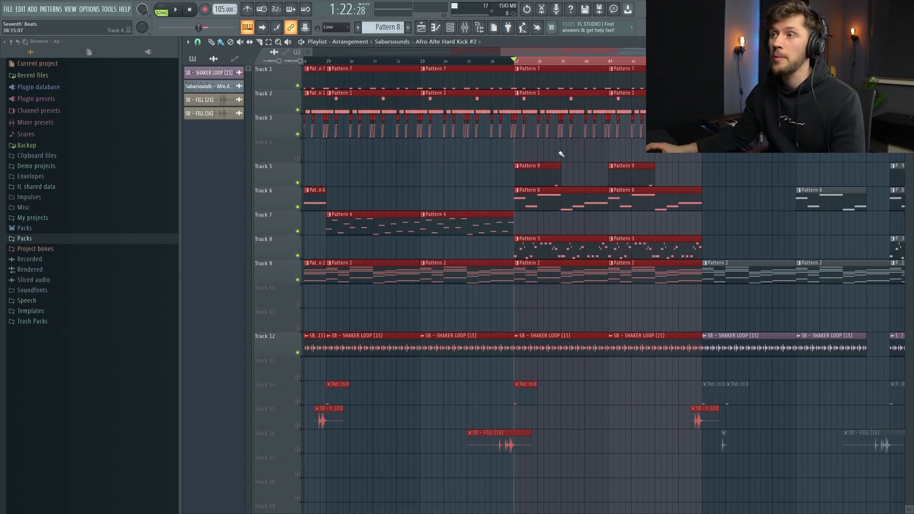
- Play the section from bar 37 and view the Guitar track's Fruity Delay 2 and ValhallaVintageVerb settings
key("space")
key("F9")
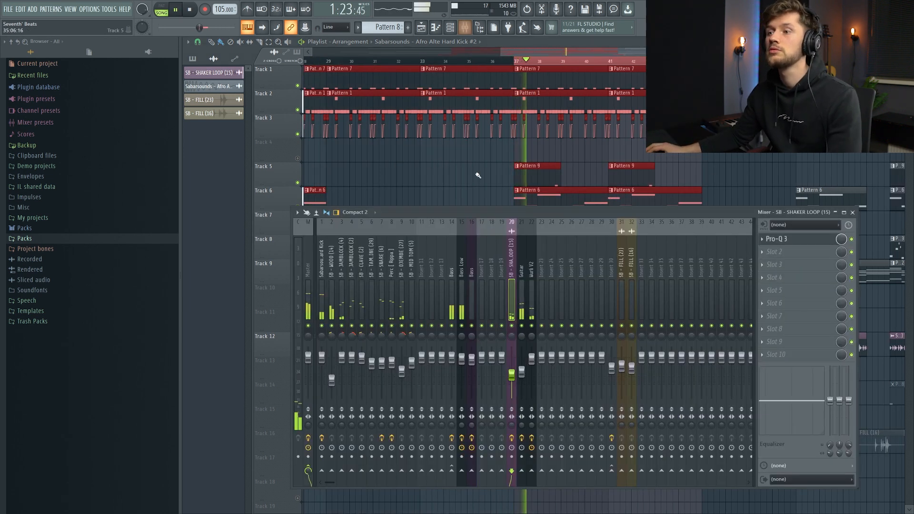
left_click(521, 266)
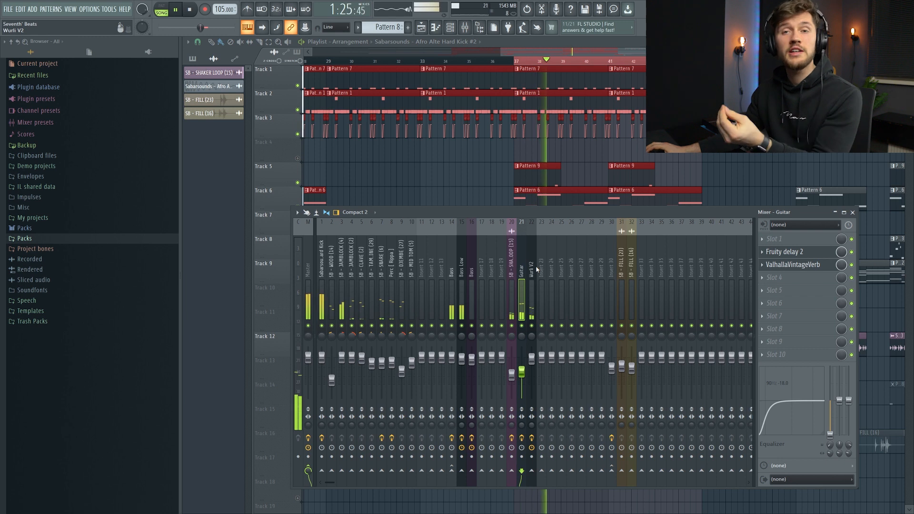
left_click(803, 252)
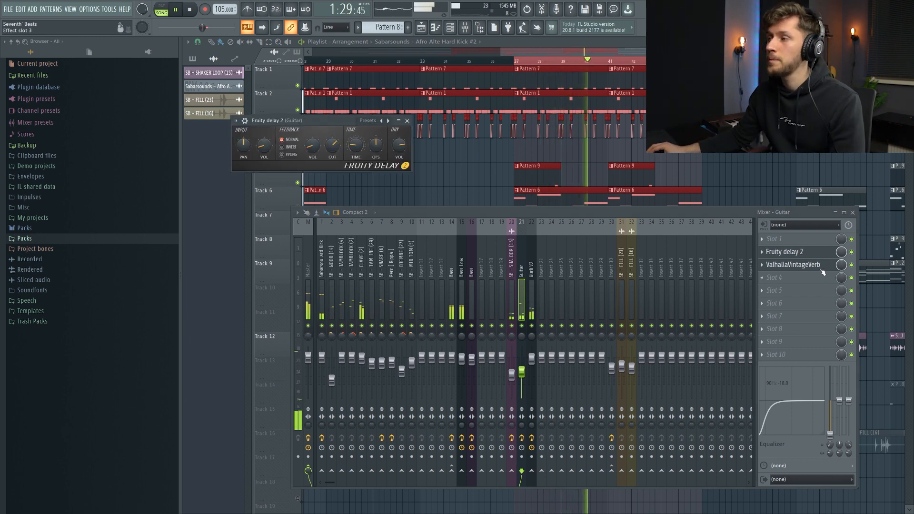
left_click(793, 265)
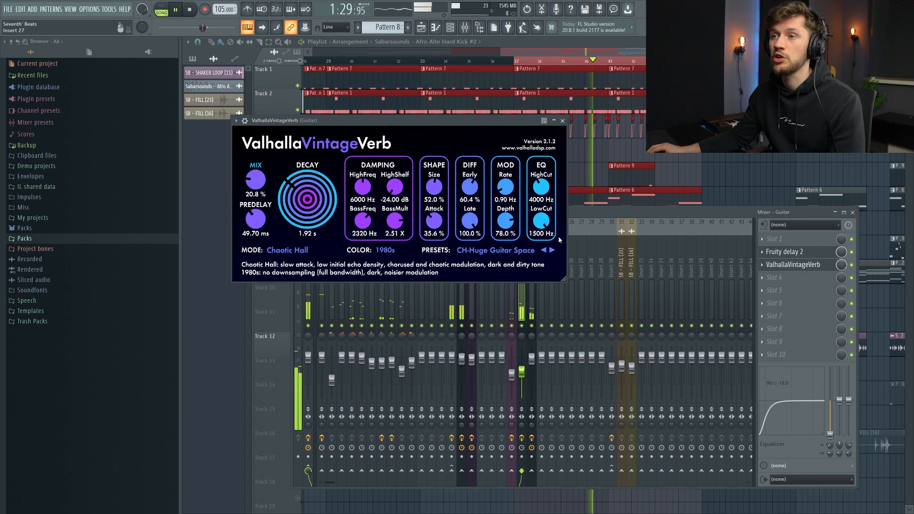
left_click(637, 217)
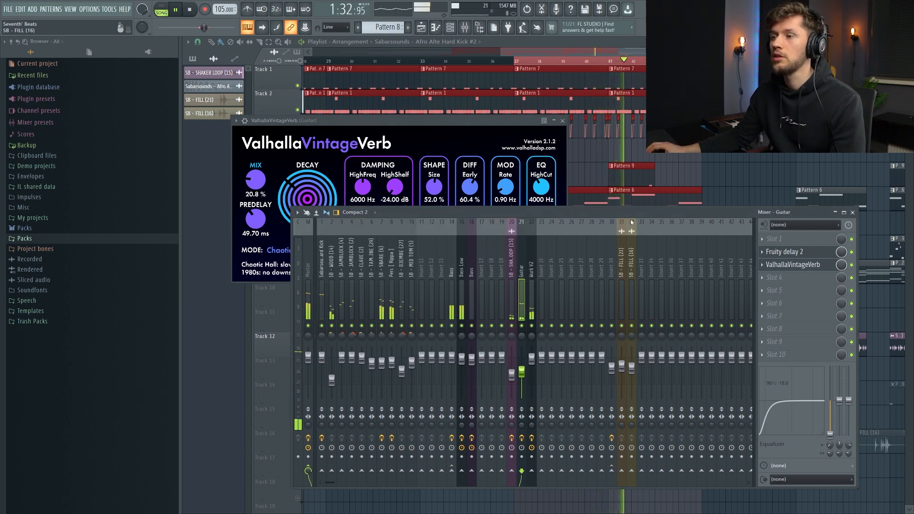
- Add The Glue compressor to the Guitar track's first effect slot, adjust its threshold, and set makeup to about 0.2 dB
key("space")
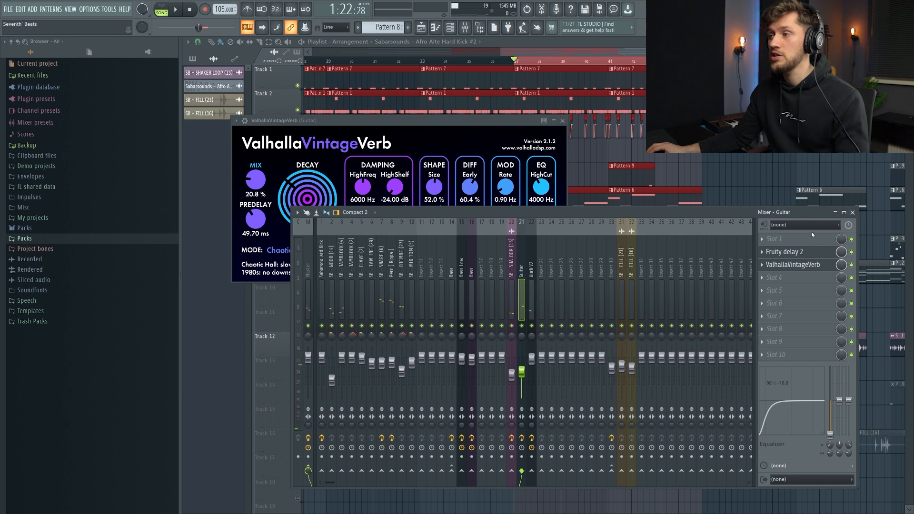
left_click(773, 240)
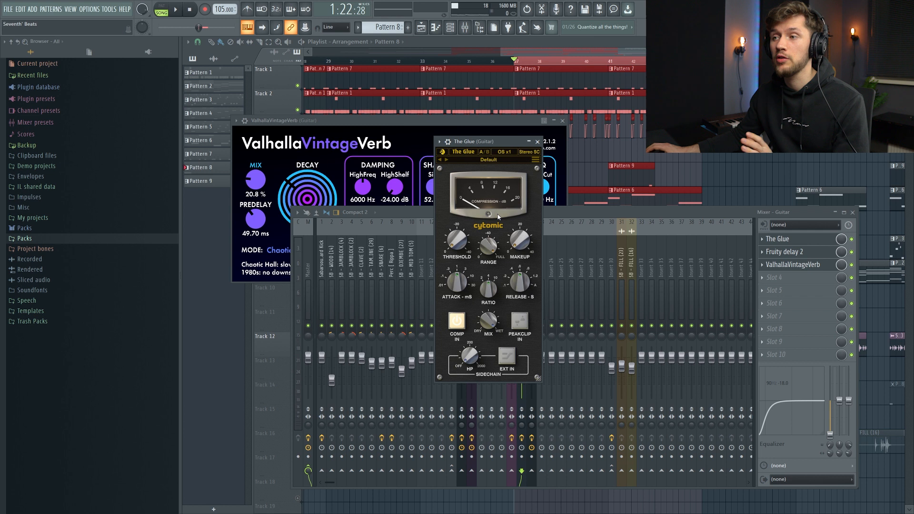
left_click(173, 10)
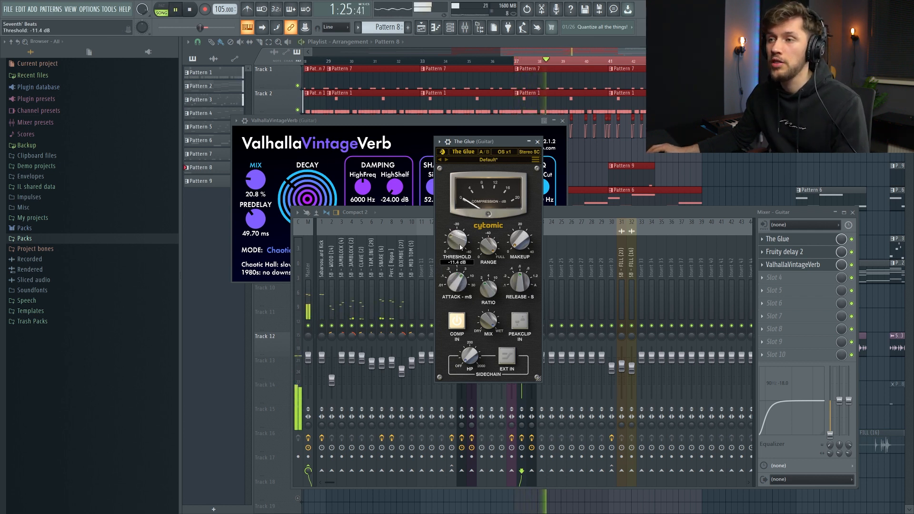
left_click_drag(456, 236, 456, 237)
left_click_drag(521, 281, 520, 238)
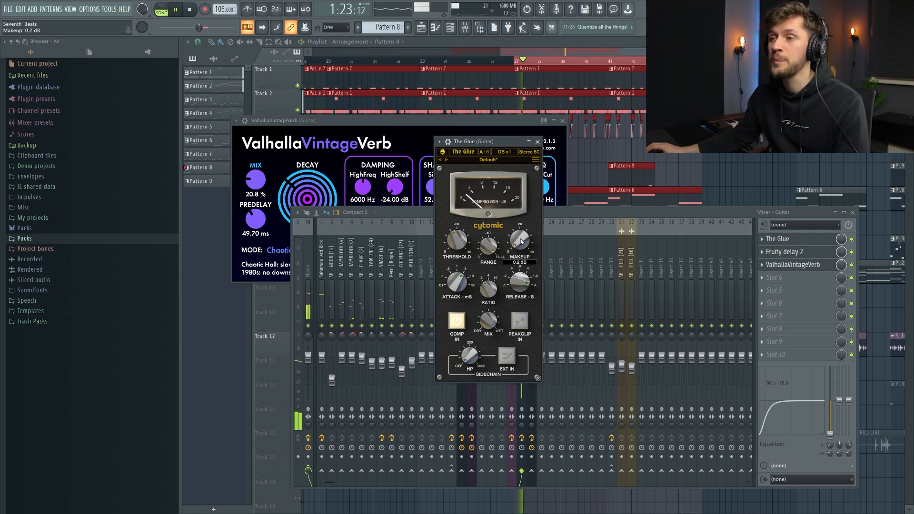
key("space")
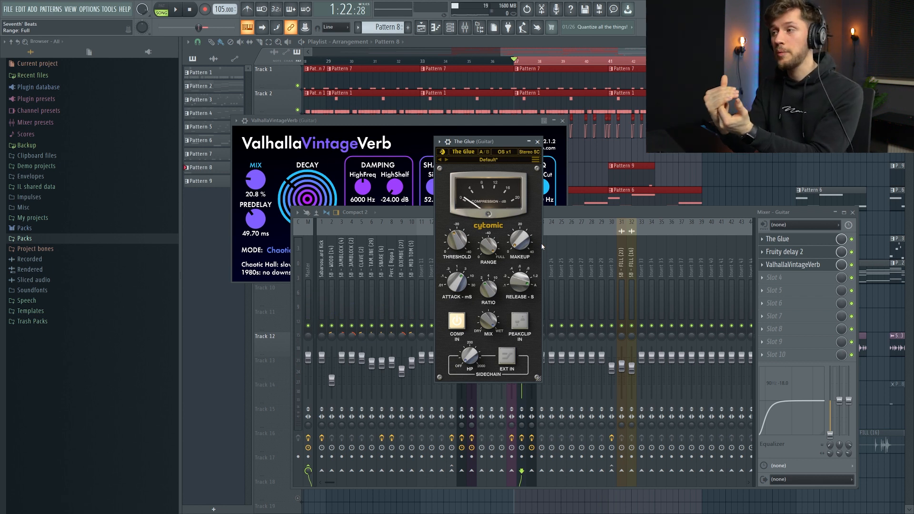
- Open the Guitar instrument from the Unsorted channel group and set Ample Guitar TC's stereo mic volume to 0.00
key("F6")
left_click(385, 230)
left_click(381, 258)
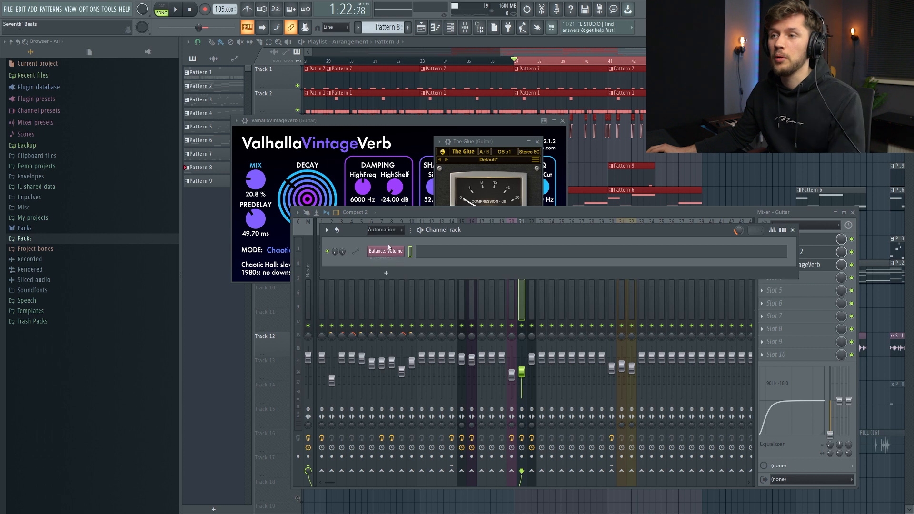
left_click(385, 229)
left_click(388, 267)
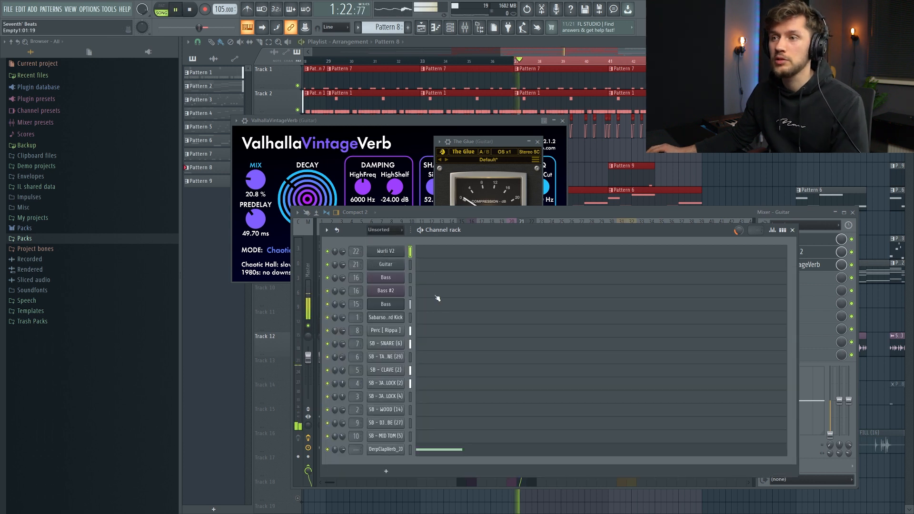
left_click(395, 265)
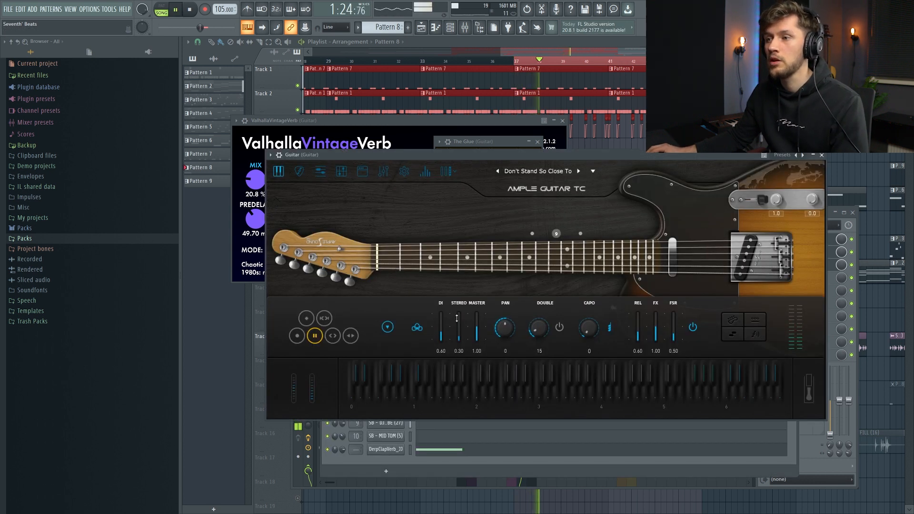
left_click_drag(460, 340, 459, 343)
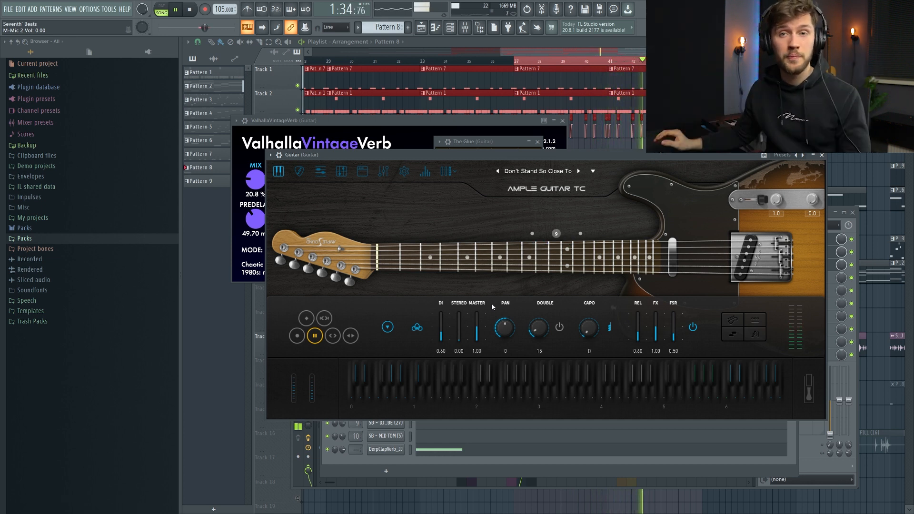
- Stop playback, unmute playlist Tracks 14 to 16, and route the DerpClapVerb_JJ sample to mixer track 11
key("F12")
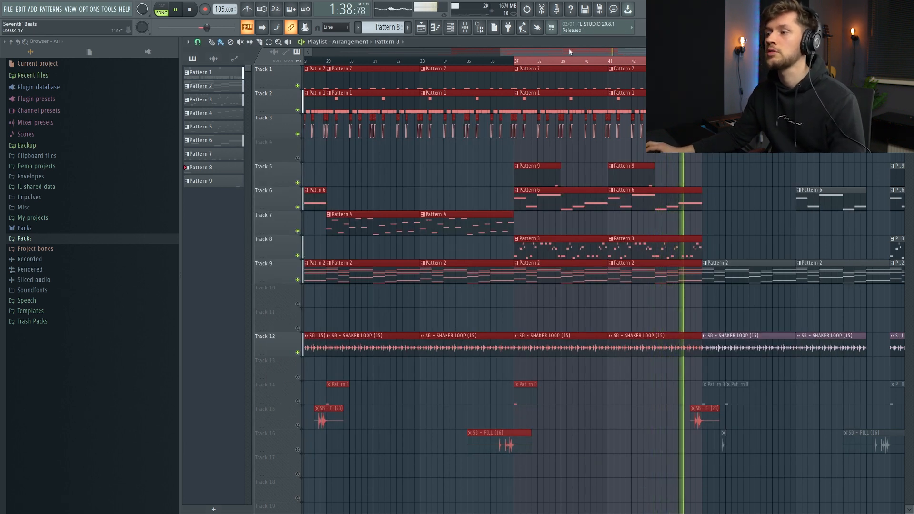
key("space")
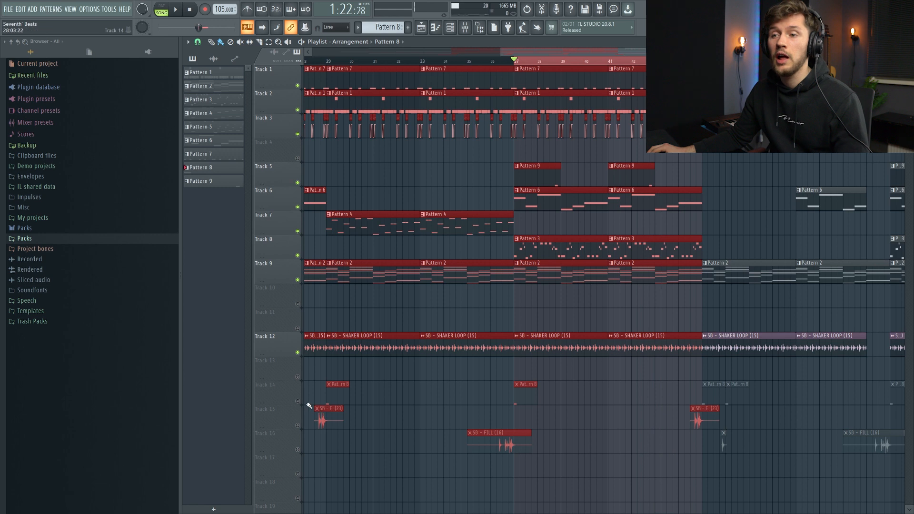
left_click_drag(299, 402, 297, 449)
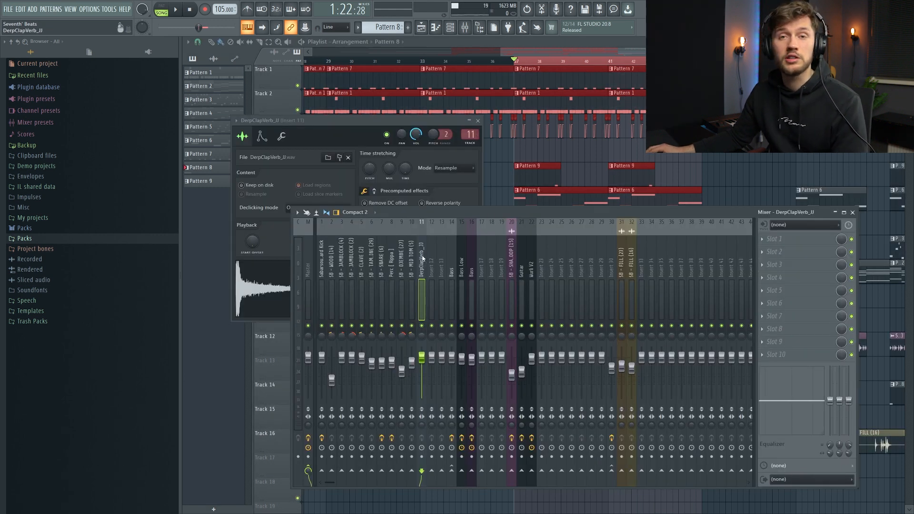
- Play the section from bar 37 and lower the DerpClapVerb_JJ mixer track to about -3.4 dB
key("space")
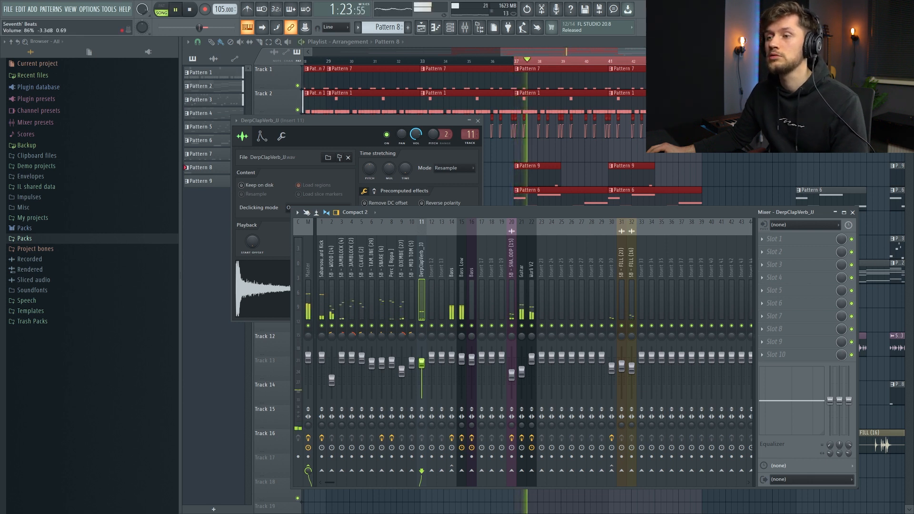
key("space")
key("space")
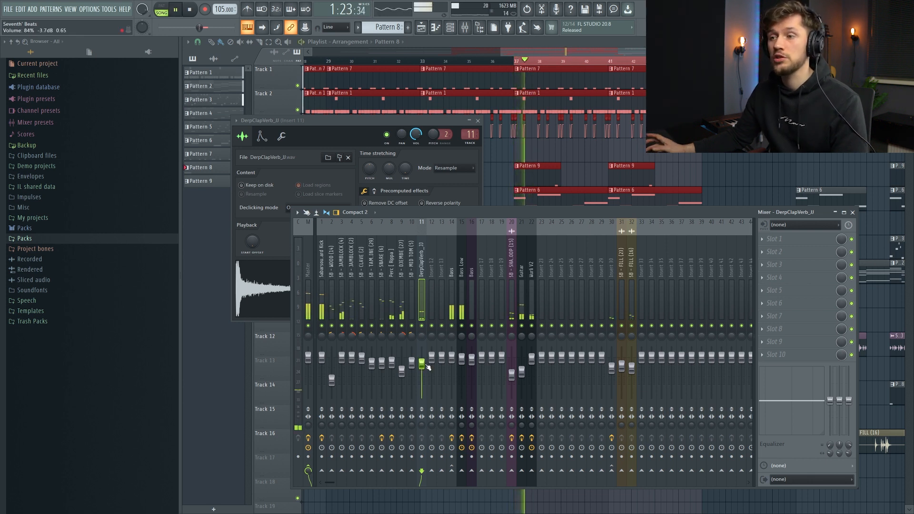
key("space")
key("space")
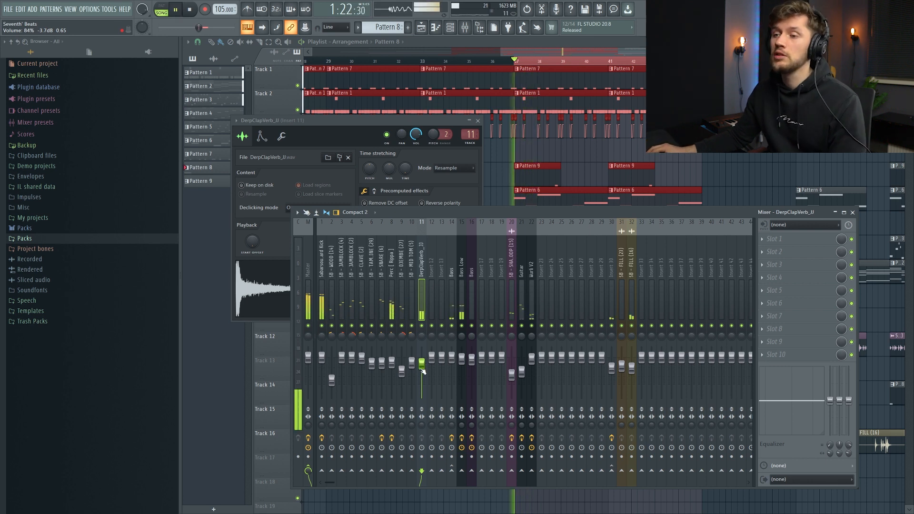
left_click_drag(423, 365, 422, 363)
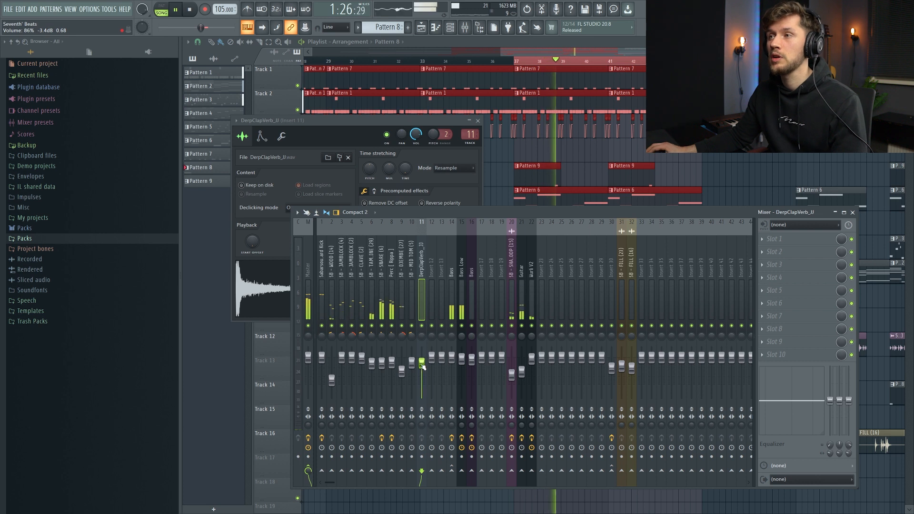
- Set the loop region to bars 36 and 37 around the SB - FILL (16) clip and play it with the mixer open
key("F12")
key("space")
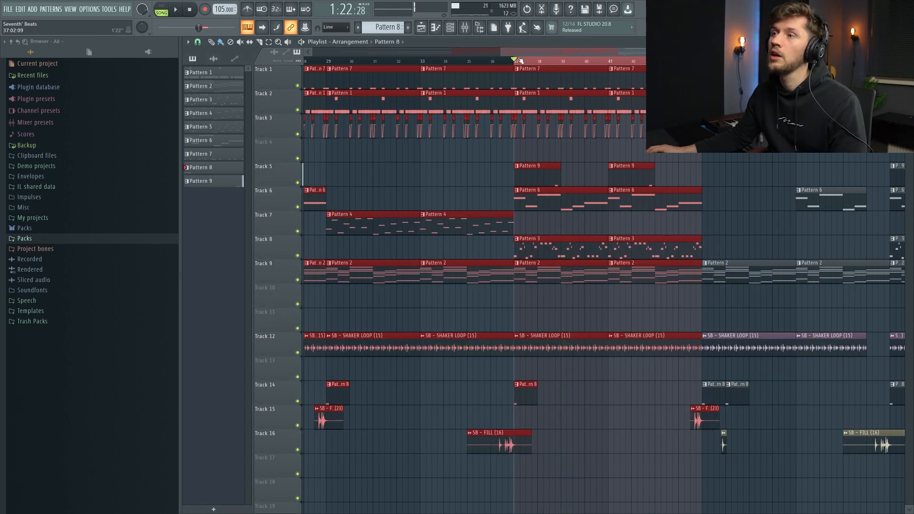
left_click_drag(514, 61, 490, 70)
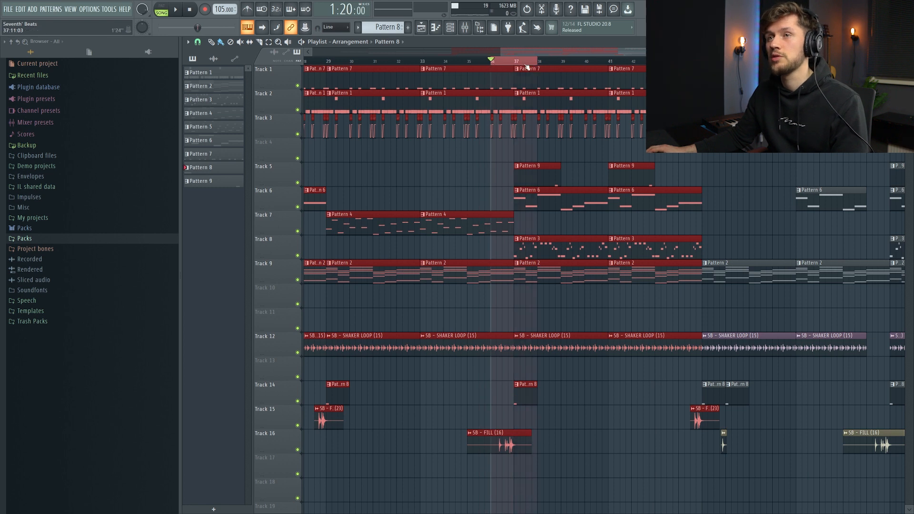
key("space")
key("F9")
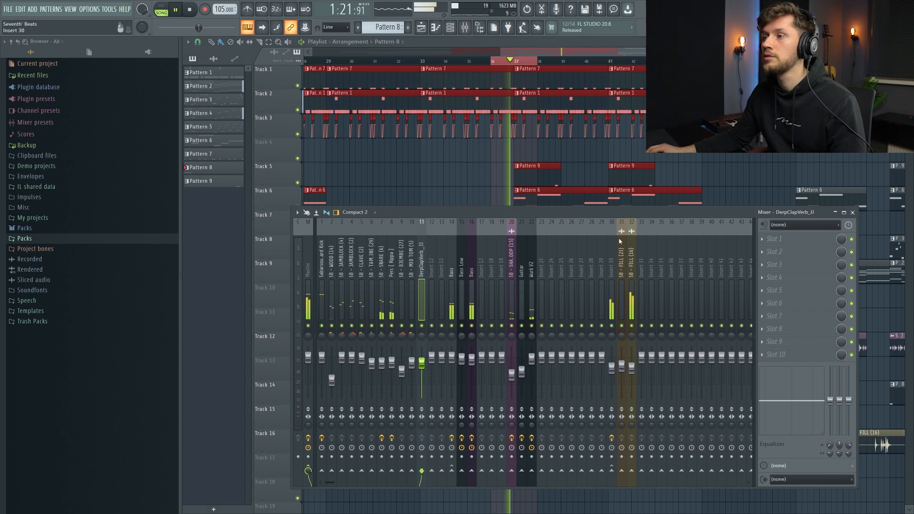
- Examine the EQ and routing of the SB - FILL (16) and SB - FILL (23) mixer tracks while auditioning the loop
left_click(611, 257)
key("space")
left_click(632, 286)
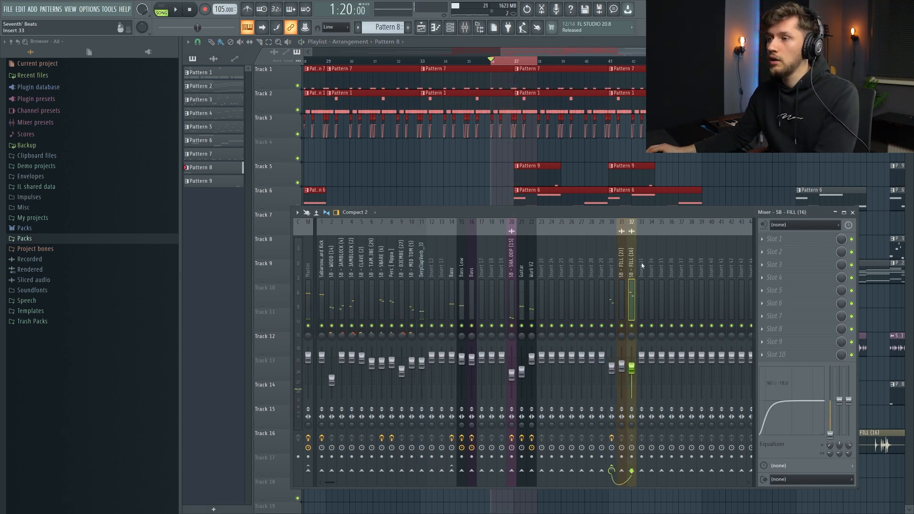
key("Left")
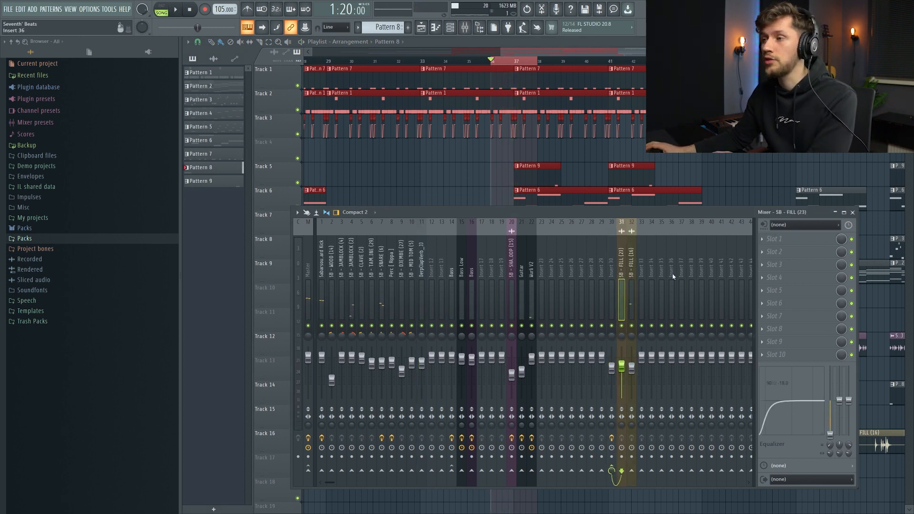
key("Right")
key("space")
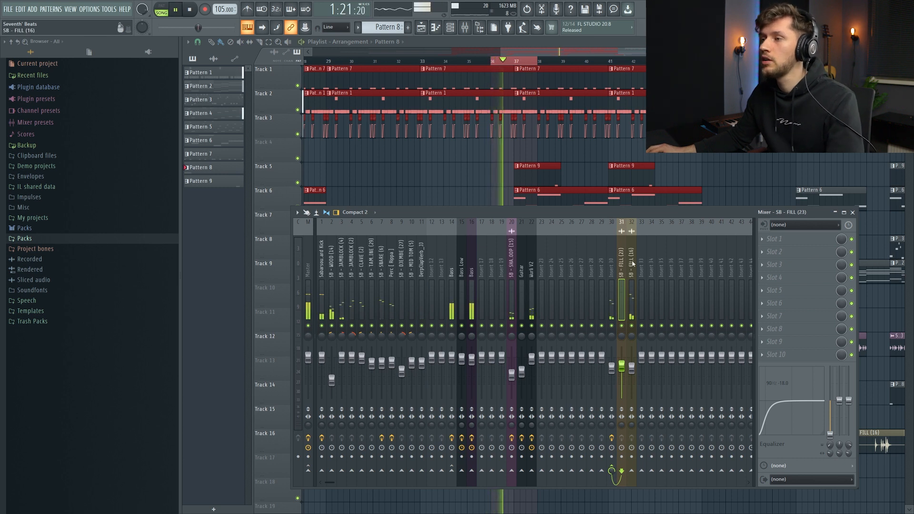
key("space")
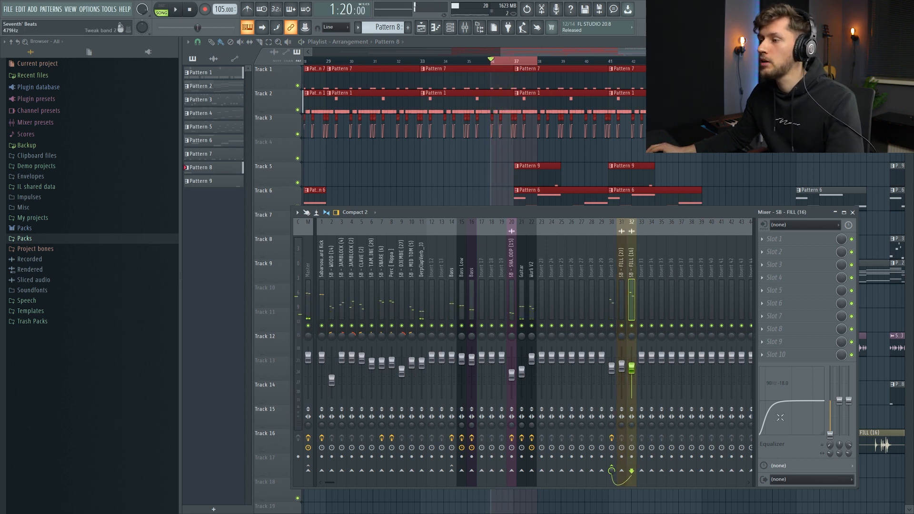
- View the ValhallaVintageVerb settings on Insert 30 while playing the loop
left_click(609, 278)
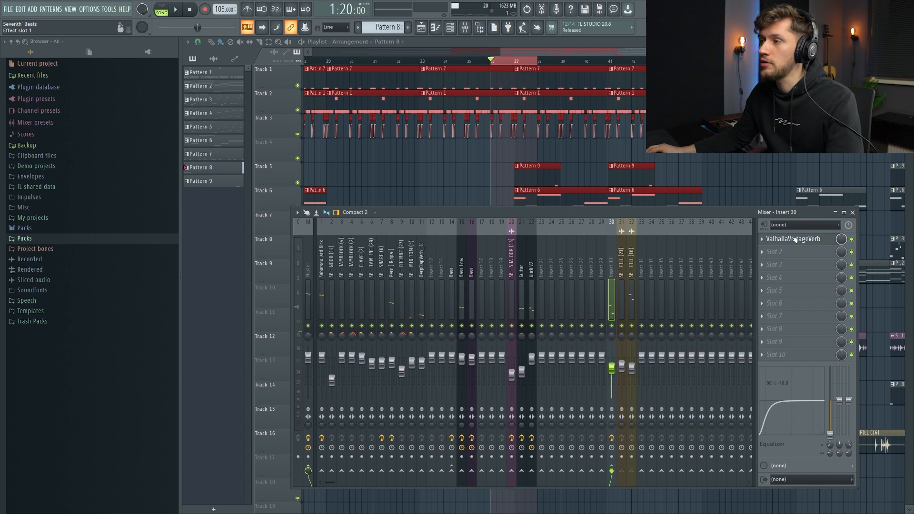
left_click(794, 239)
key("space")
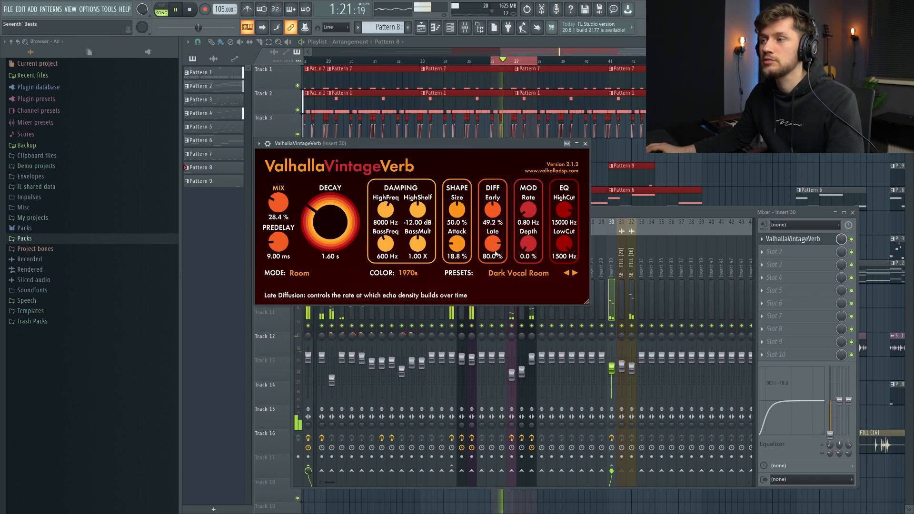
left_click(670, 236)
key("space")
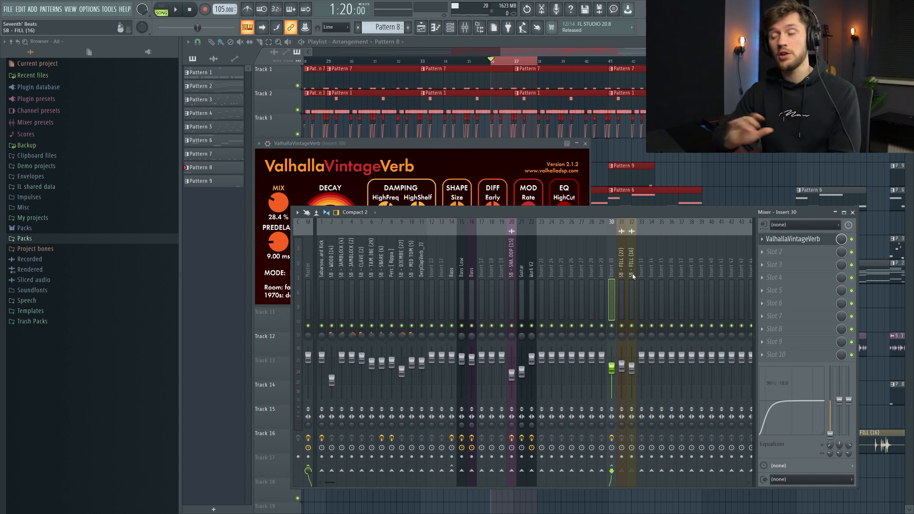
- Loop bars 44 and 45 and raise the SB - FILL (23) mixer track's volume while listening to the fill
left_click_drag(679, 61, 732, 61)
key("space")
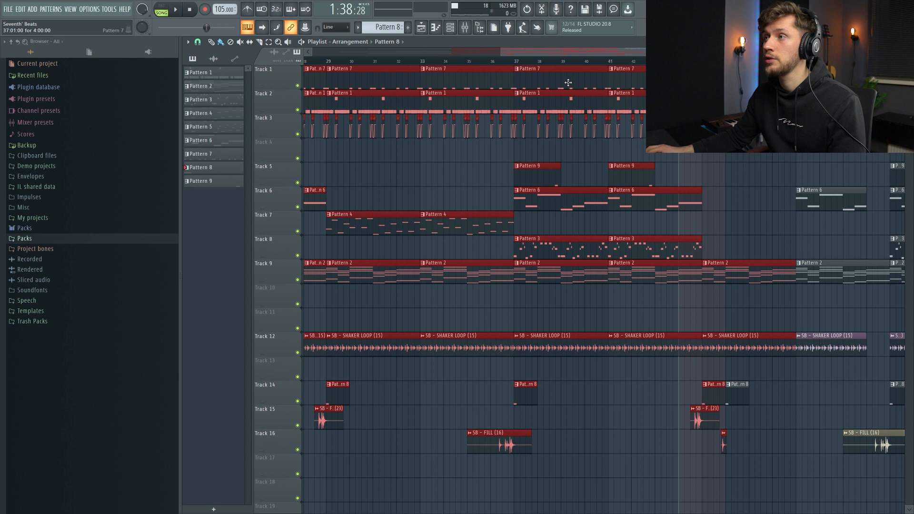
key("F9")
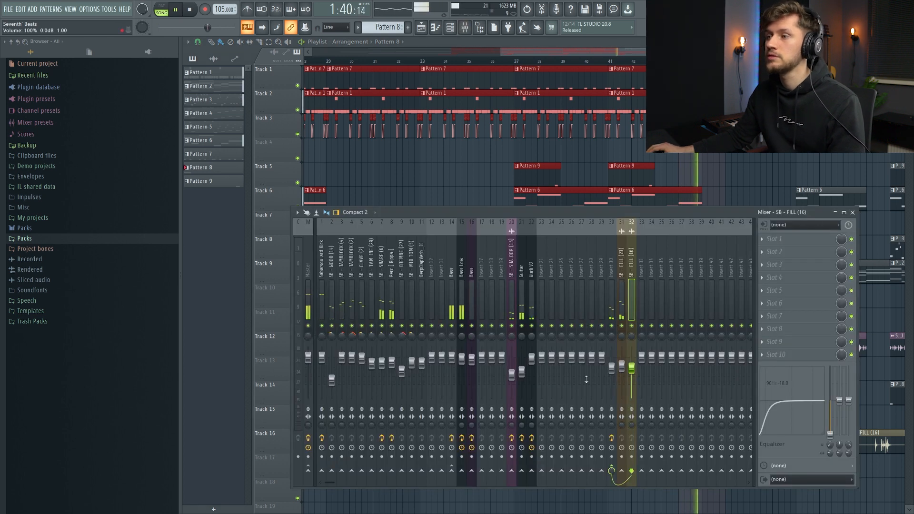
key("space")
left_click(621, 309)
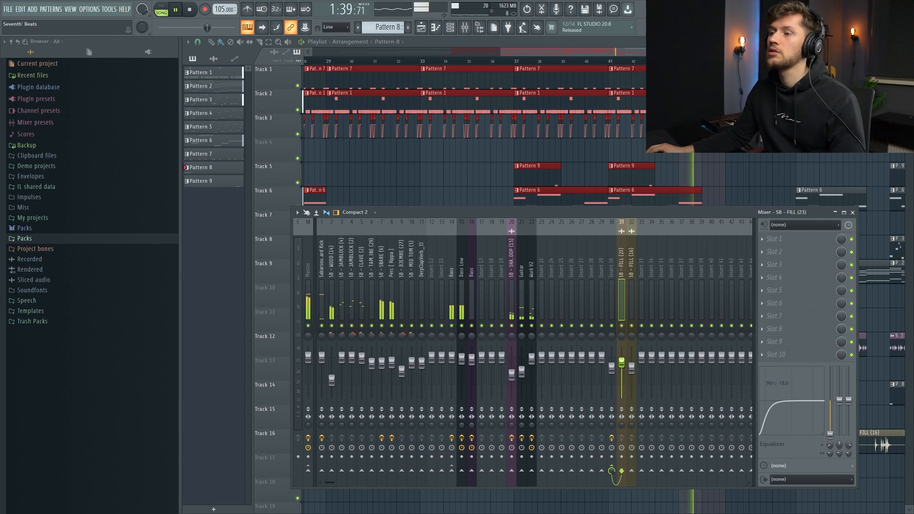
key("space")
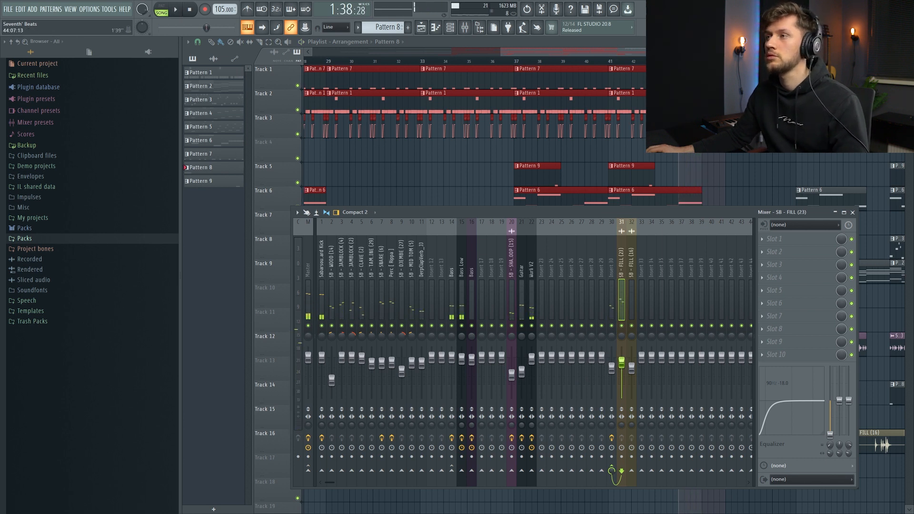
key("F9")
left_click(501, 61)
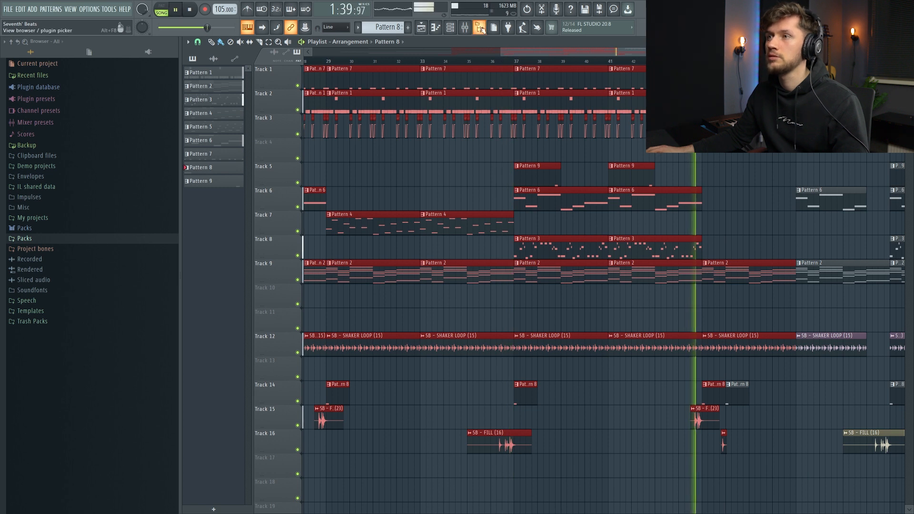
key("F9")
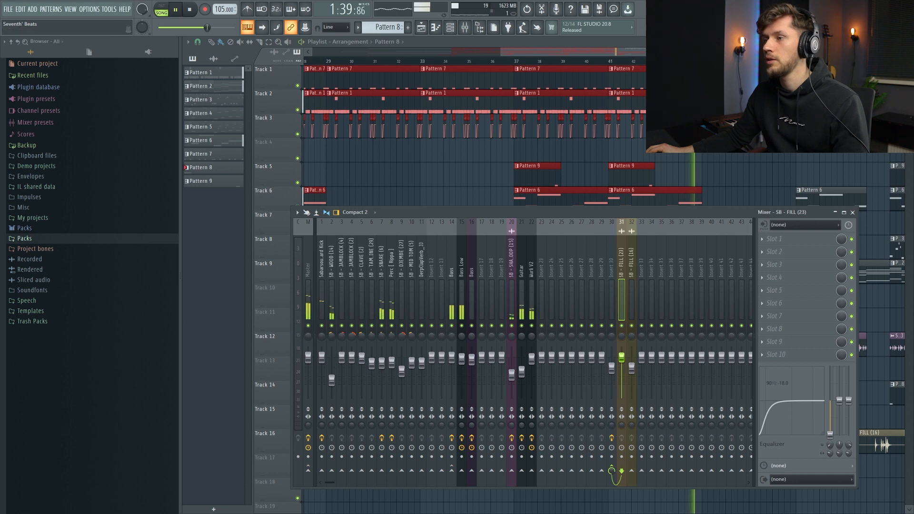
key("space")
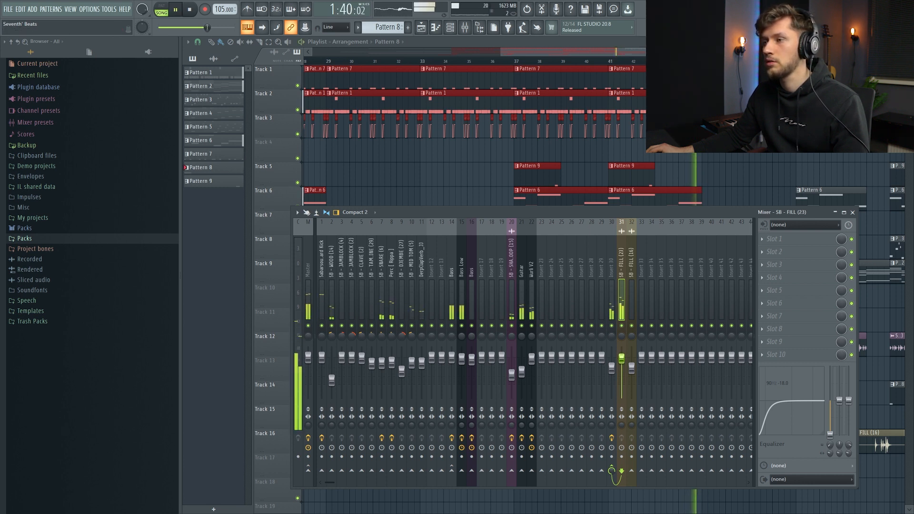
- Play from bar 36 and lower the SB - FILL (16) mixer track's volume to about -8.6 dB
key("space")
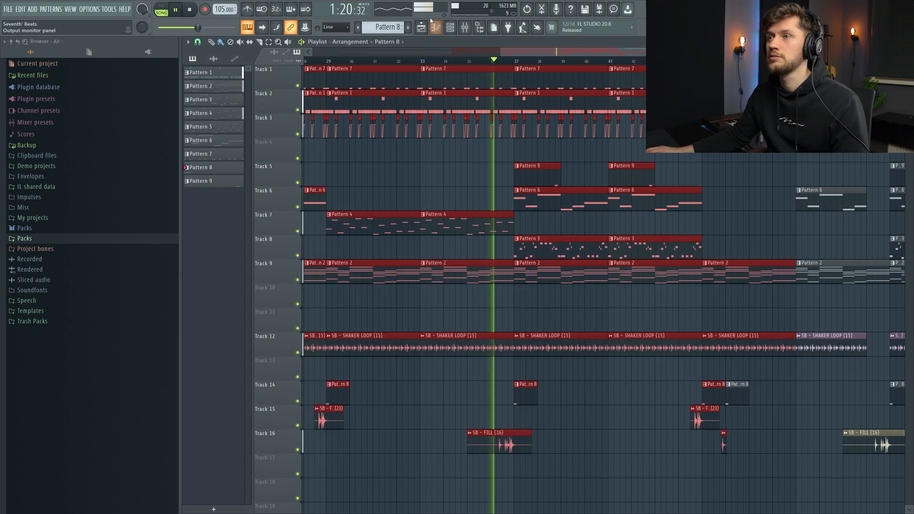
left_click(465, 27)
key("space")
left_click(634, 264)
key("space")
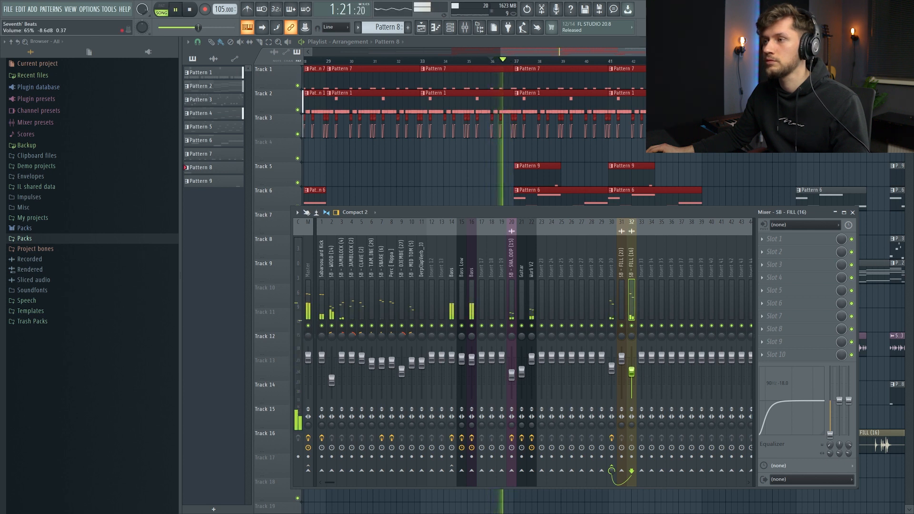
- Play the arrangement through bars 37 to 50 to check both fills in the mix, selecting the SB - FILL (23) mixer track
key("space")
key("space")
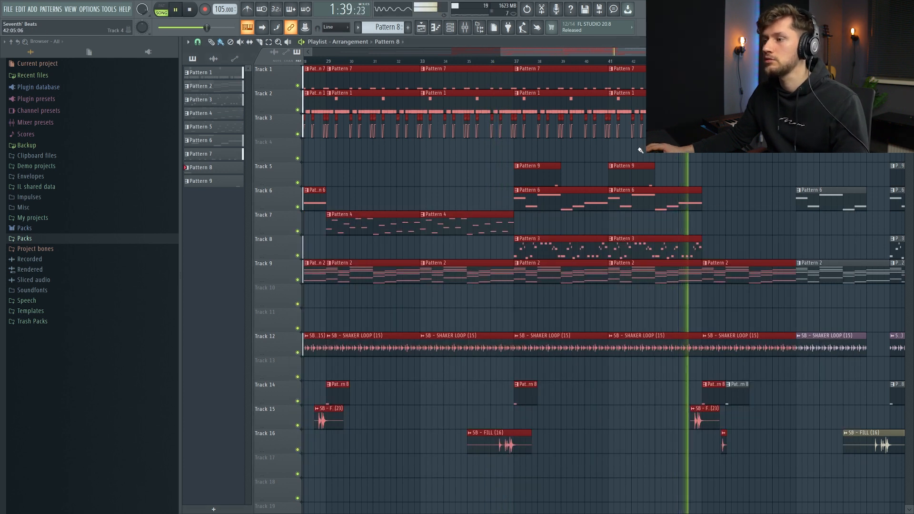
key("space")
key("space")
key("space")
key("F9")
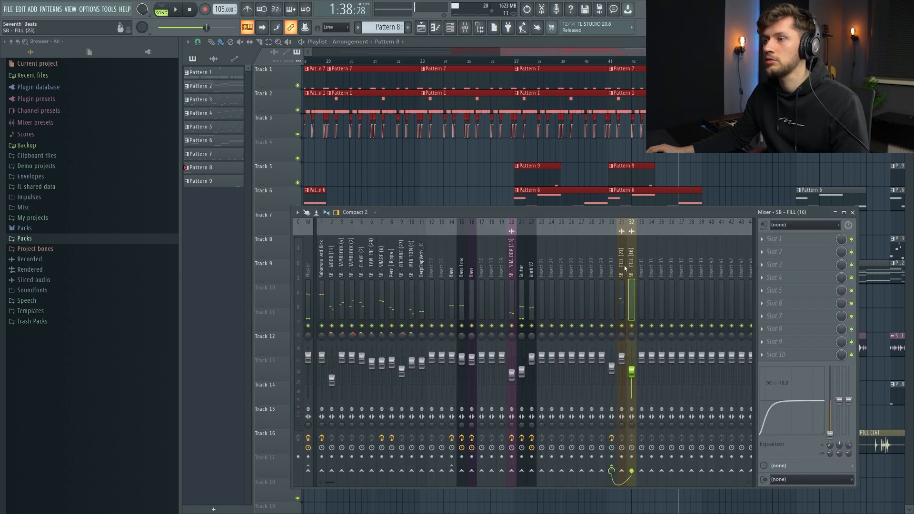
left_click(624, 268)
key("space")
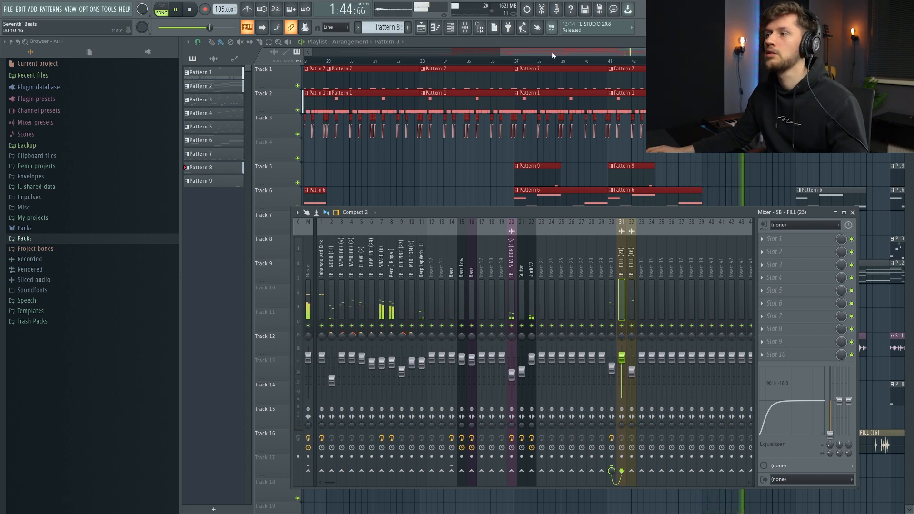
key("F9")
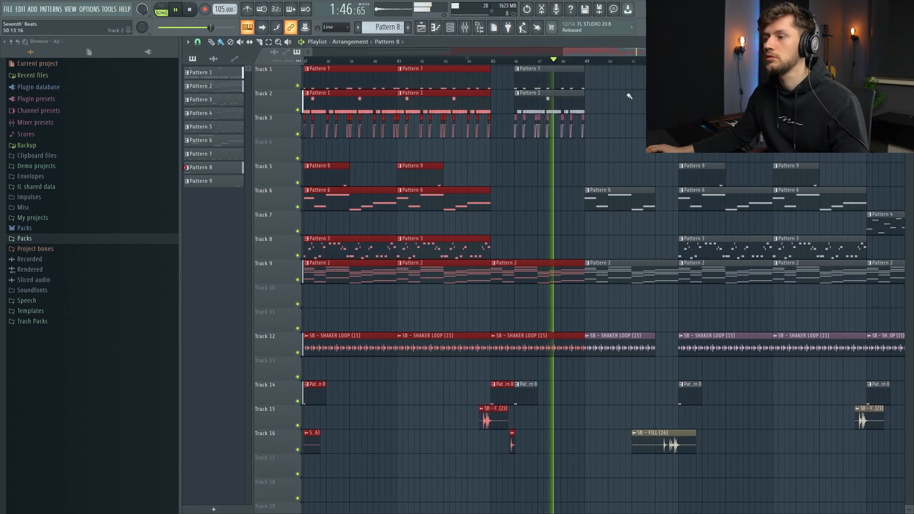
scroll(328, 63, "down", 5)
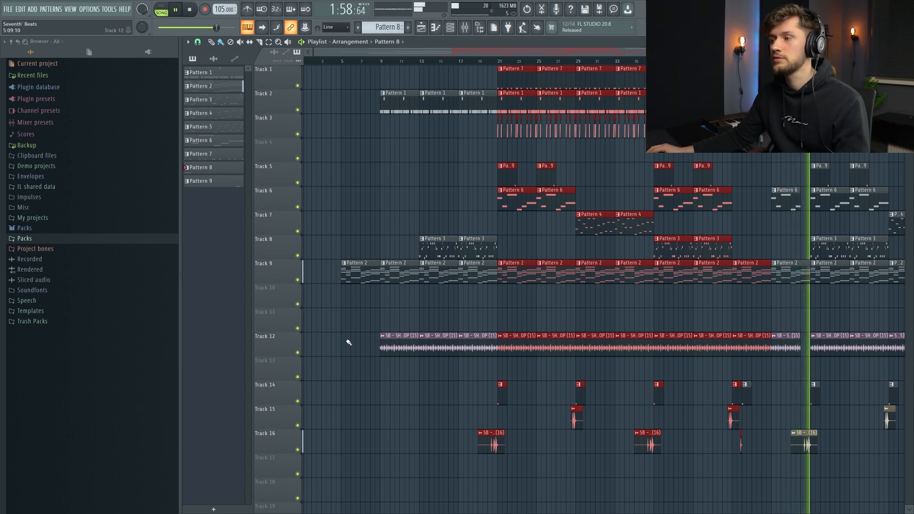
- Set the SB - SHAKER LOOP (15) sample's declicking mode to Transient (bleeding) and close its channel settings
double_click(291, 347)
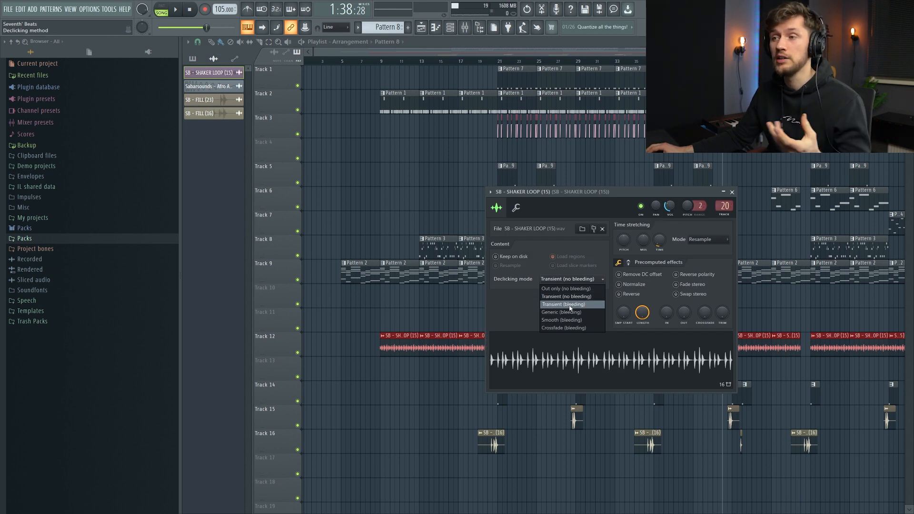
left_click(576, 304)
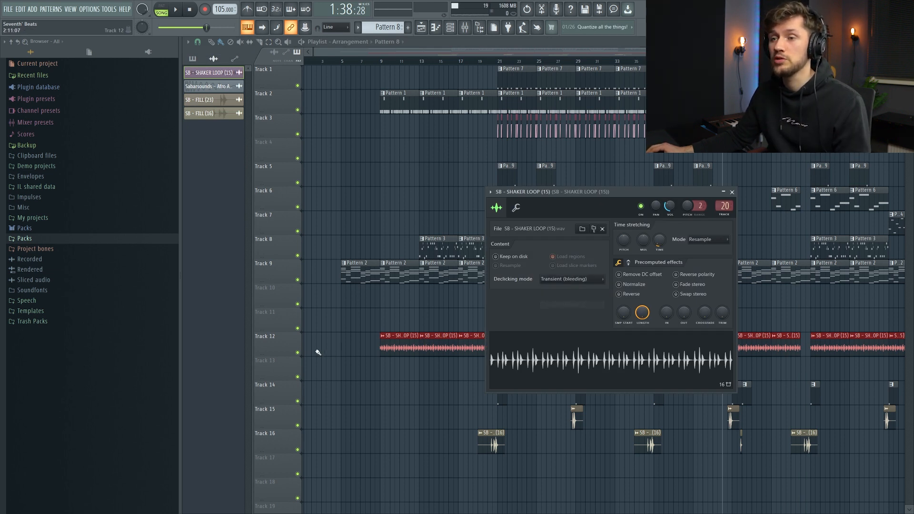
key("Escape")
- Examine the end of the shaker loop clip before the gap near bar 52 and listen to that transition
left_click_drag(627, 64, 310, 125)
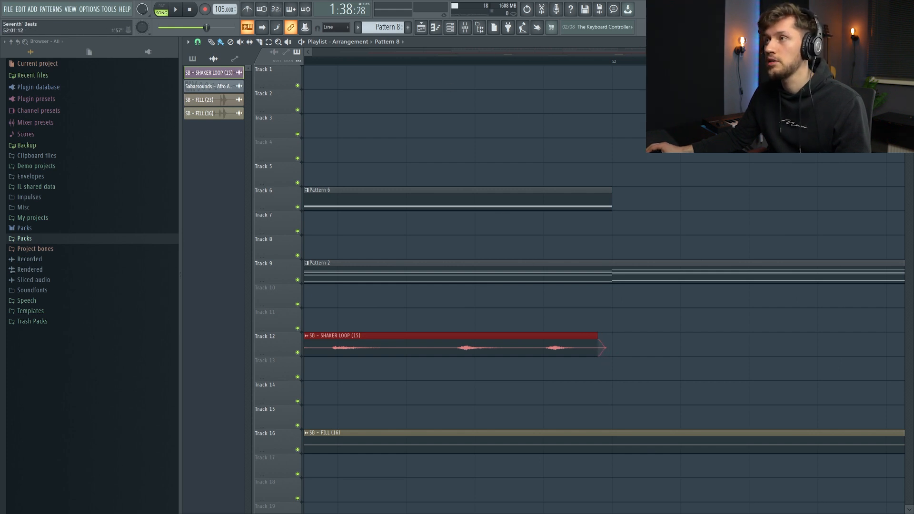
left_click_drag(656, 52, 635, 52)
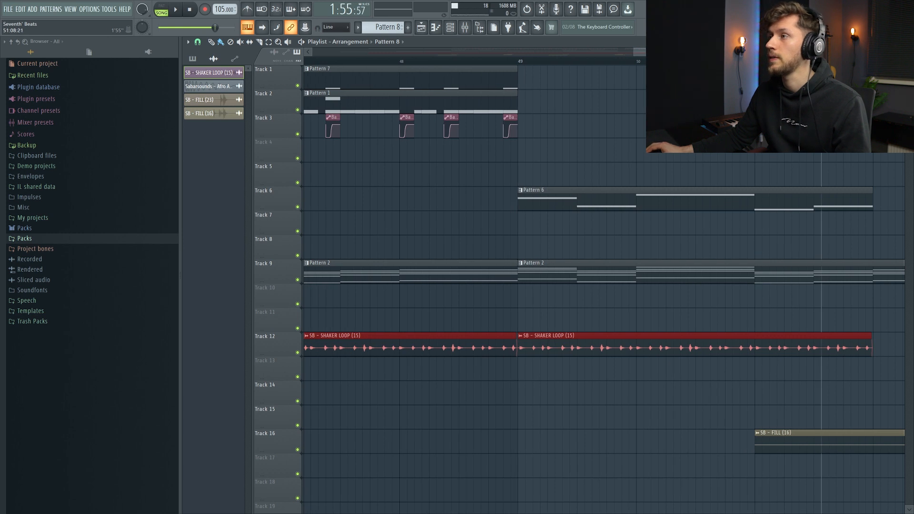
key("space")
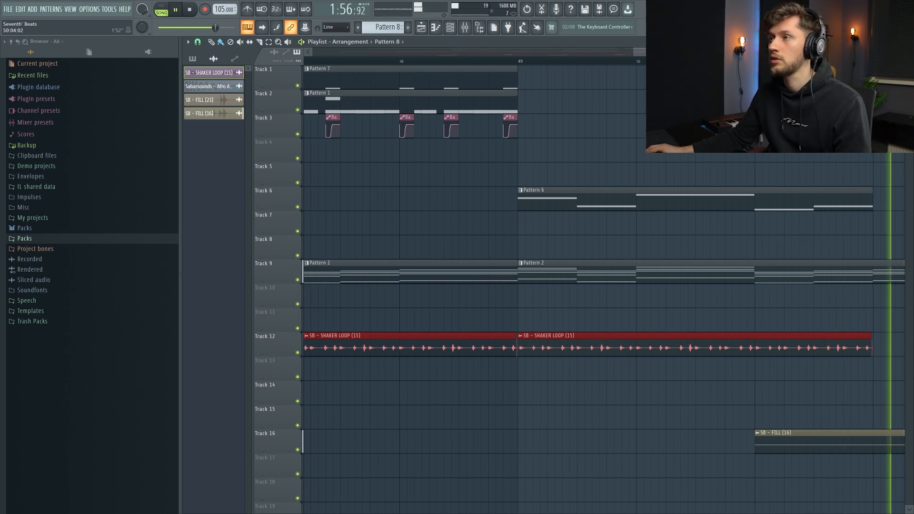
left_click_drag(668, 52, 749, 52)
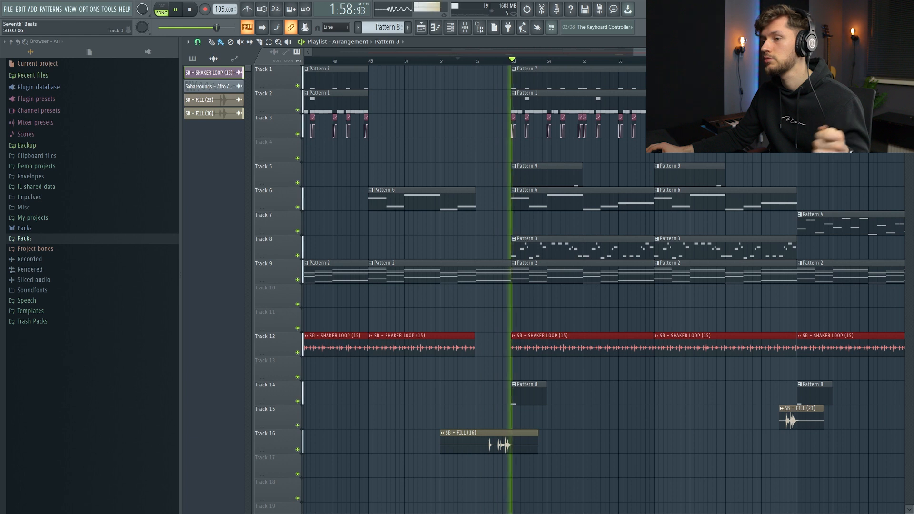
left_click_drag(661, 52, 333, 74)
left_click_drag(421, 53, 567, 58)
key("space")
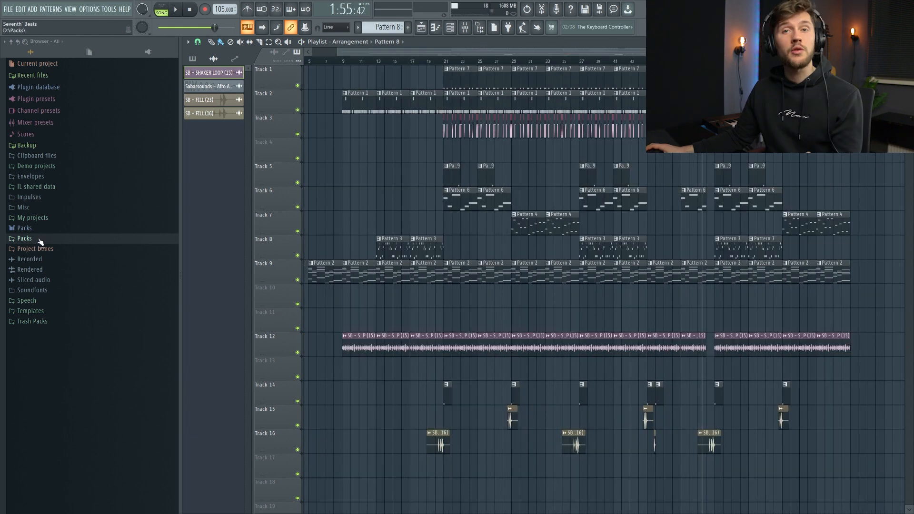
- Add the Seventh' Beats Tag sample from the TAGS pack to Track 18 at bar 5 and play the intro
left_click(40, 240)
left_click(49, 333)
left_click_drag(183, 390, 352, 419)
key("space")
scroll(480, 424, "up", 3)
scroll(500, 410, "down", 3)
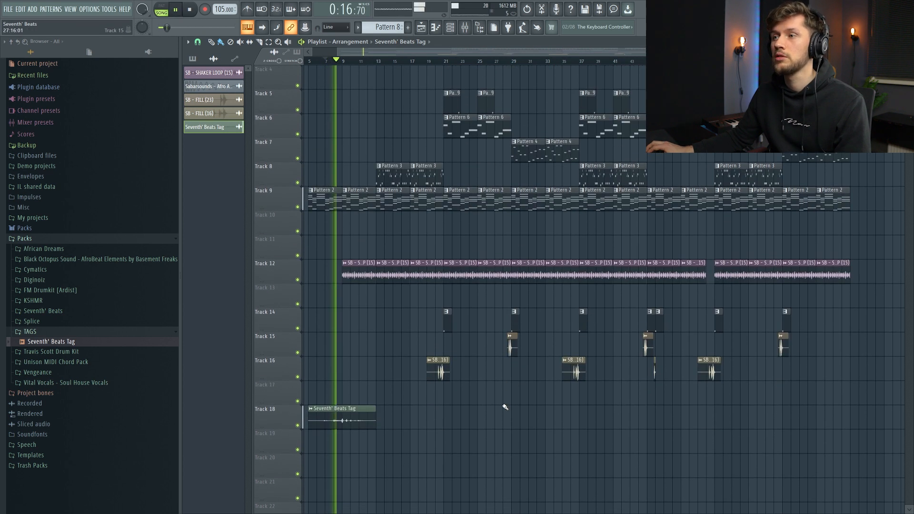
- Place more Seventh' Beats Tag clips on Track 18 at bars 29 and 45 and under the start of the last Pattern 4 pair
left_click(513, 414)
left_click(648, 418)
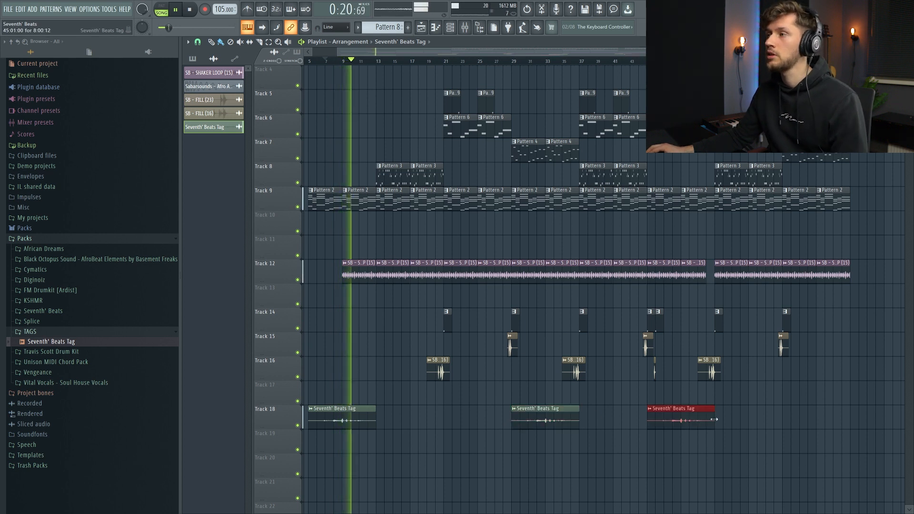
left_click(785, 413)
left_click(826, 365)
right_click(826, 364)
scroll(586, 350, "up", 3)
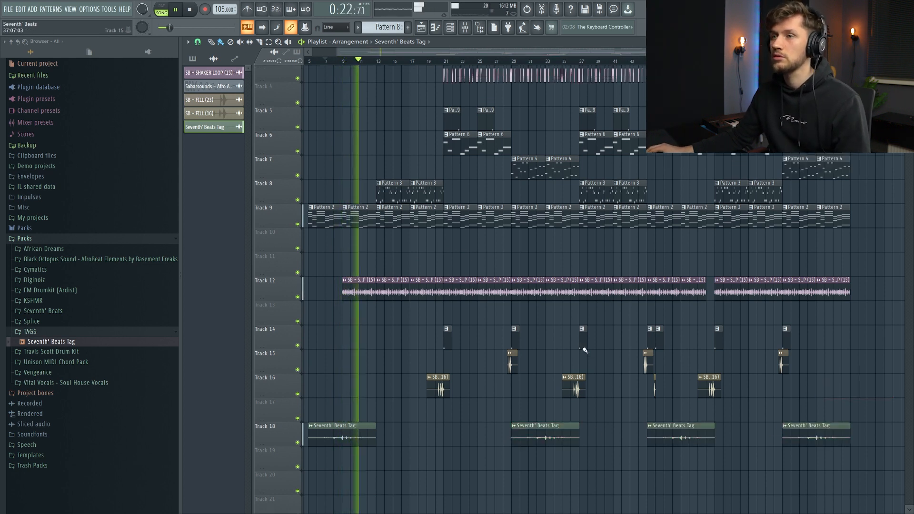
scroll(578, 353, "down", 3)
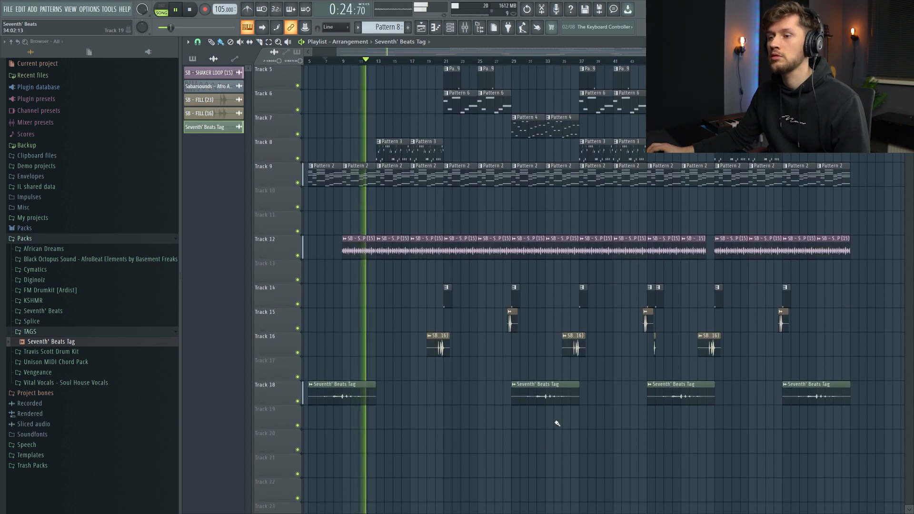
scroll(558, 421, "up", 4)
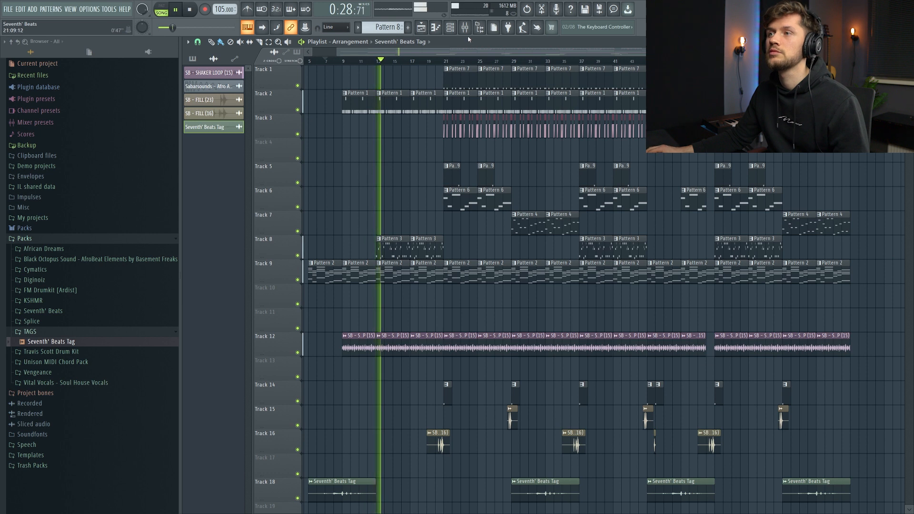
- Delete the Fruity Limiter from the Master track and move s(M)exoscope to effect slot 10
key("F9")
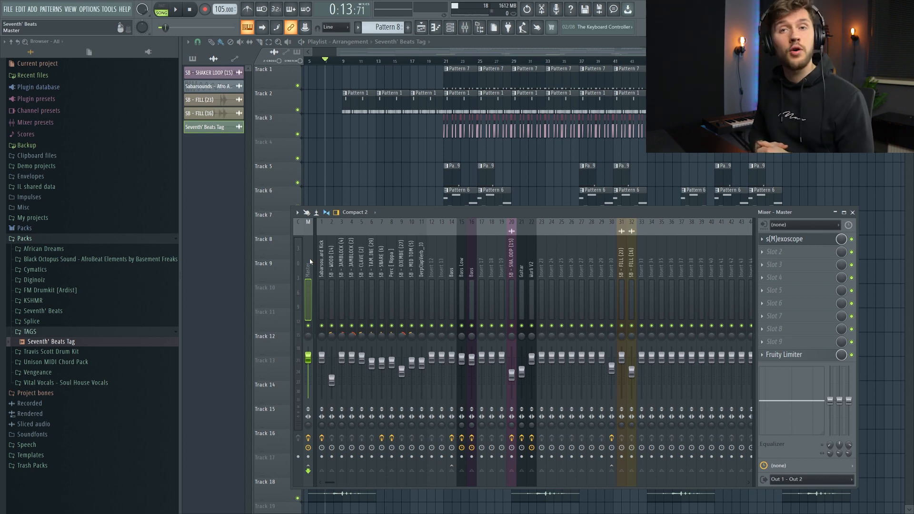
left_click(784, 354)
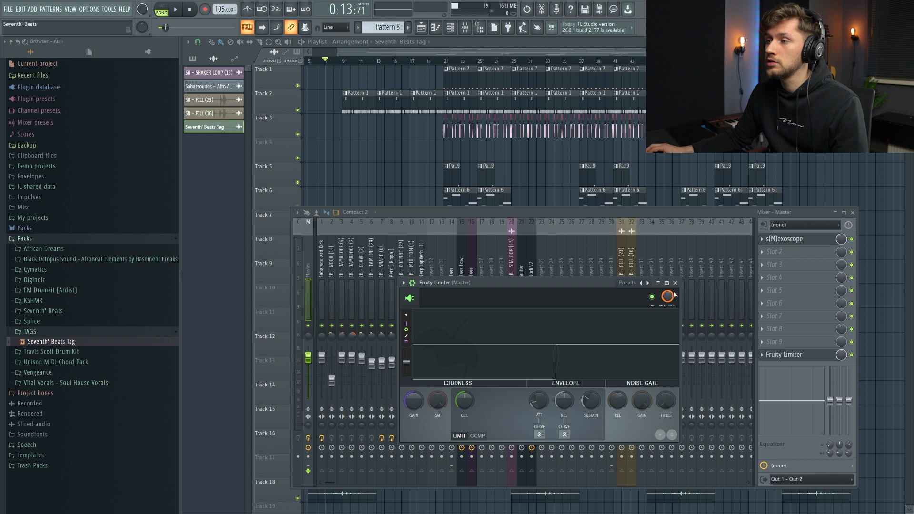
left_click(767, 358)
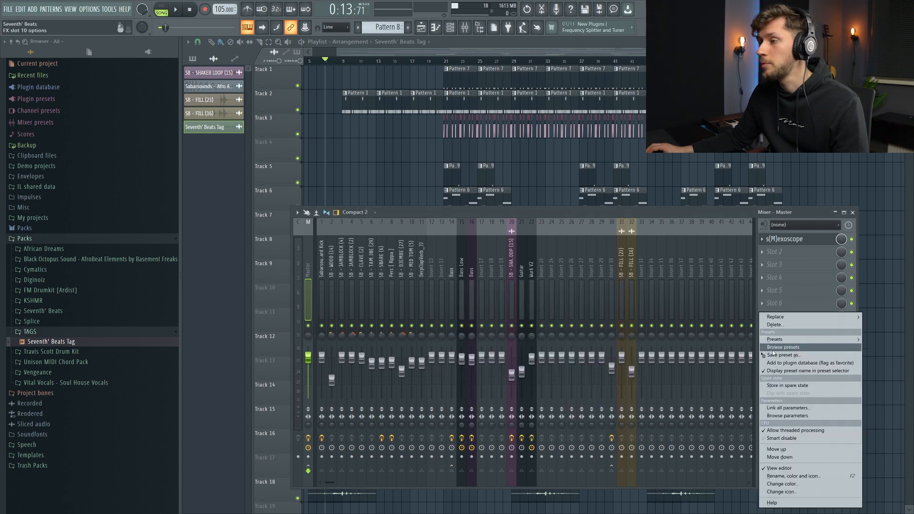
left_click(774, 324)
left_click_drag(779, 242, 781, 360)
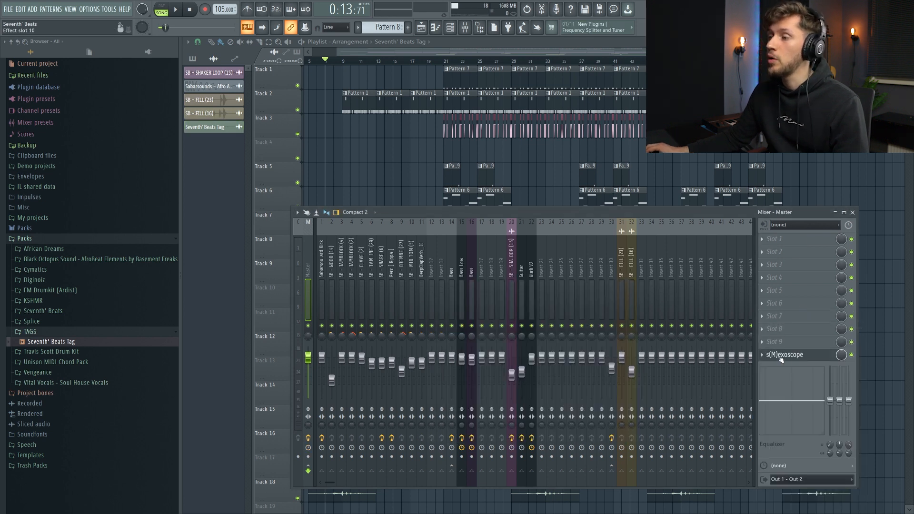
- Load The Glue into the Master's first effect slot and apply its Mastering preset "transparent final master"
left_click(764, 242)
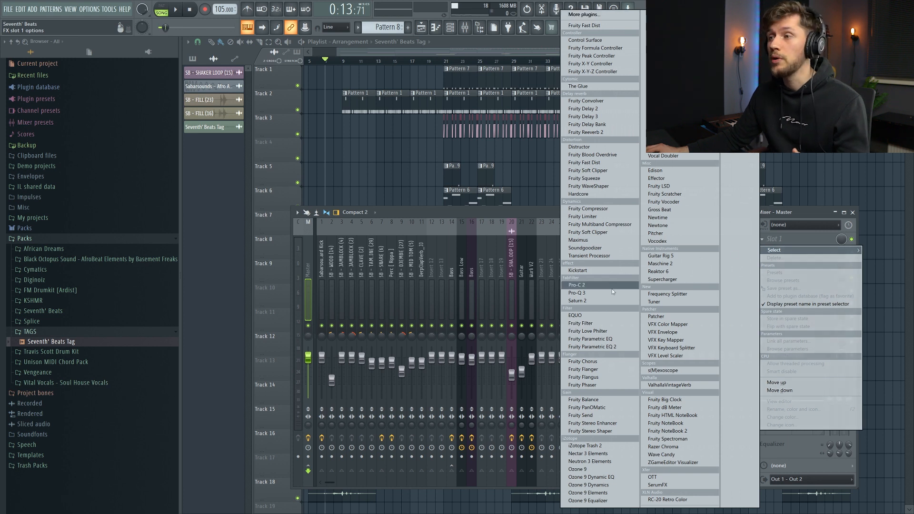
left_click(584, 86)
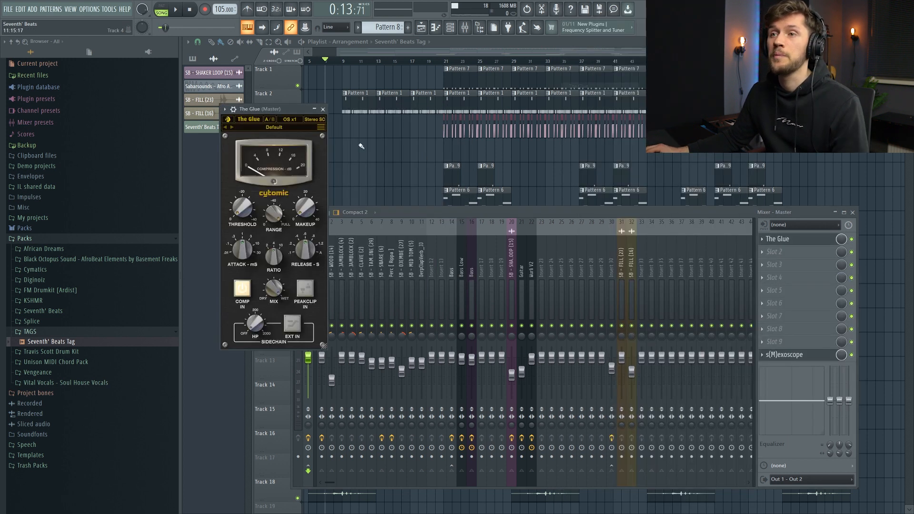
left_click_drag(263, 109, 436, 148)
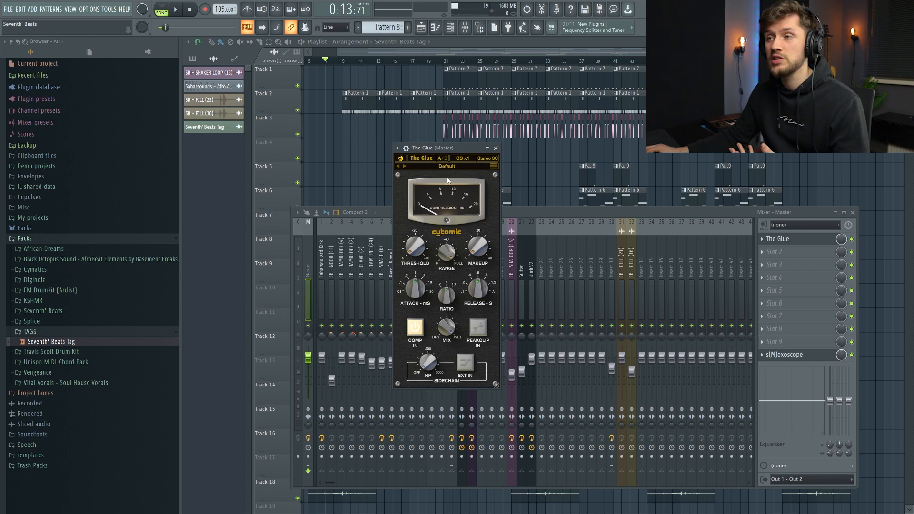
left_click(447, 167)
mouse_move(466, 176)
mouse_move(550, 266)
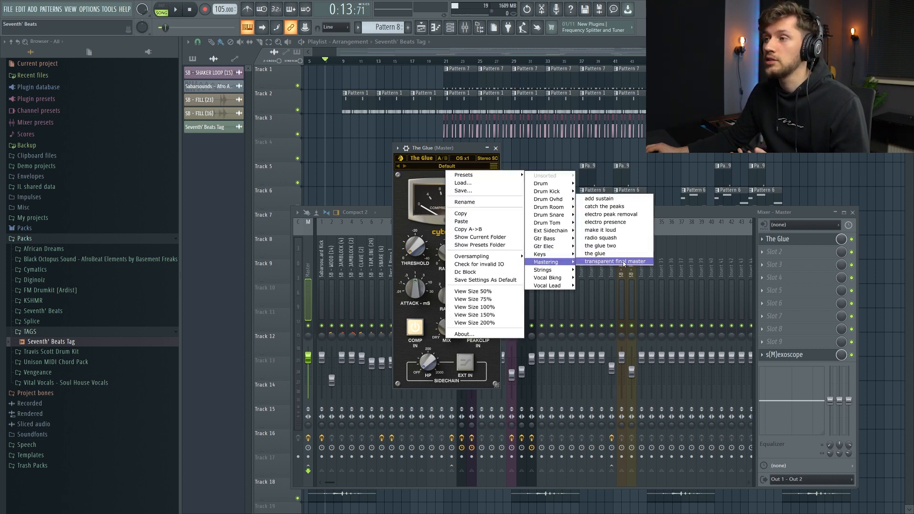
left_click(624, 262)
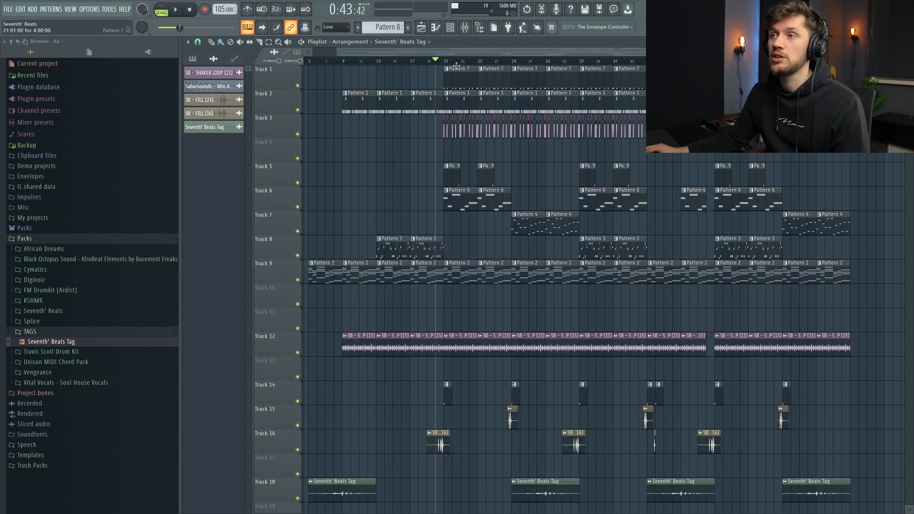
- Play from just before bar 21 and adjust The Glue's threshold on the Master by ear, trying -6.4 dB
left_click(465, 28)
key("space")
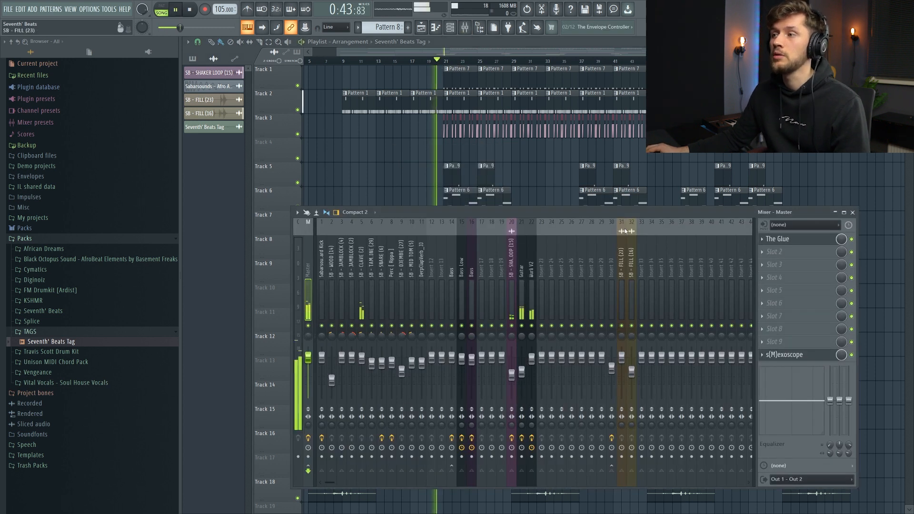
left_click(786, 241)
mouse_move(421, 239)
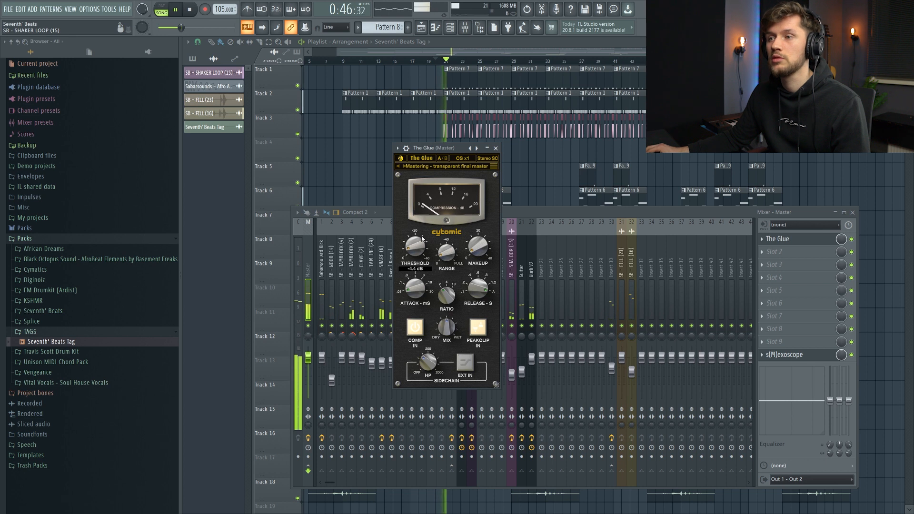
left_click_drag(414, 251, 413, 249)
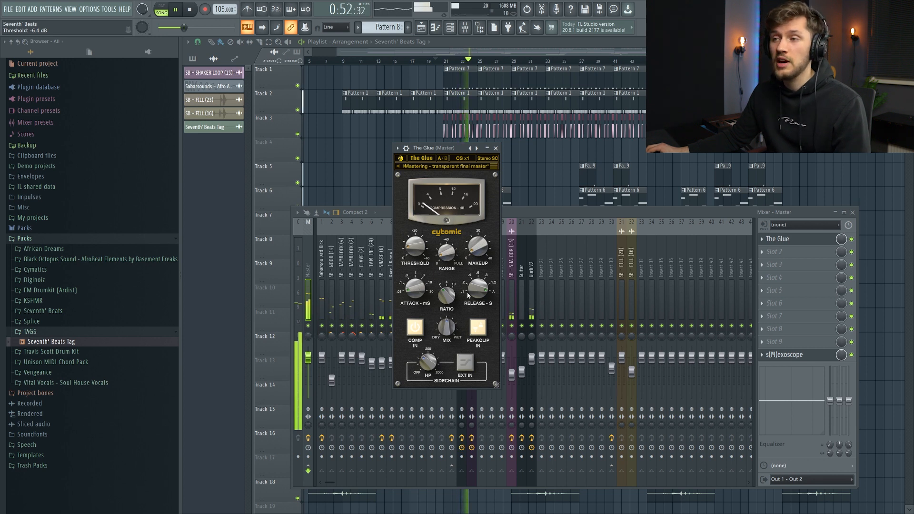
mouse_move(417, 253)
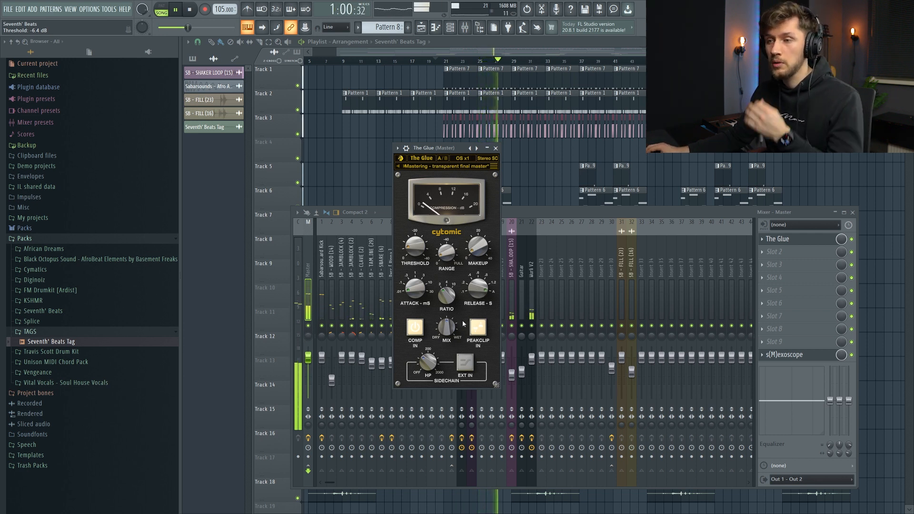
left_click_drag(413, 248, 410, 241)
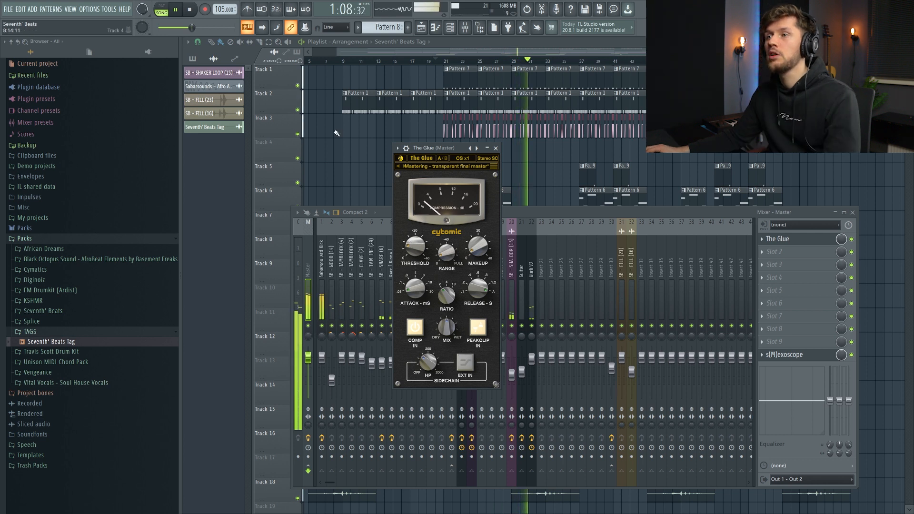
key("space")
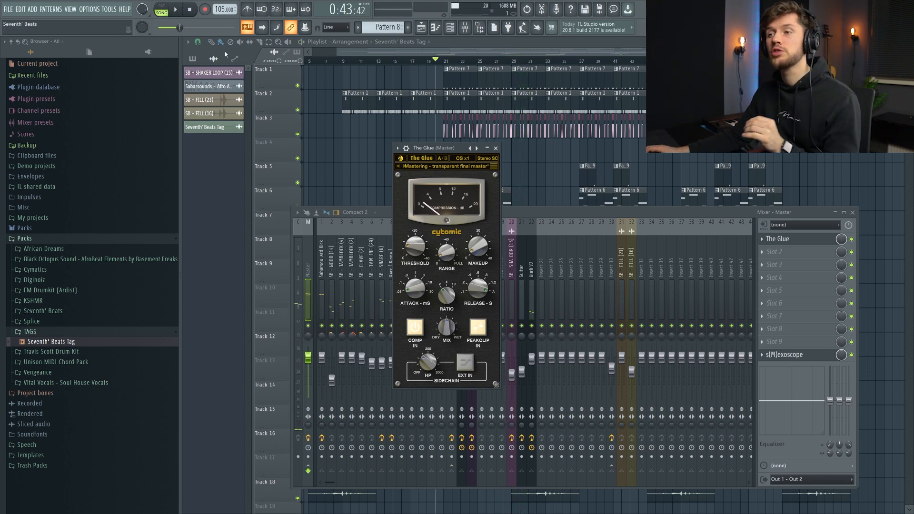
- Load FabFilter Saturn 2 into the Master's second effect slot
left_click(764, 253)
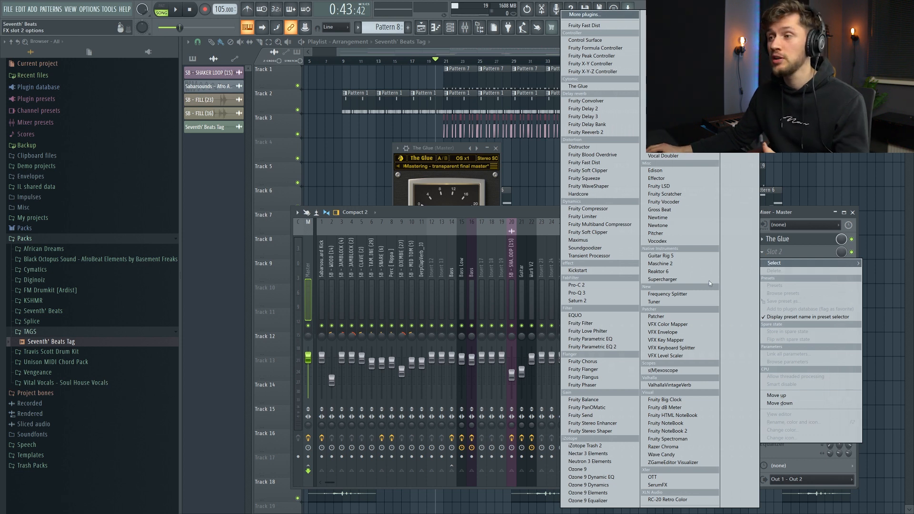
left_click(580, 302)
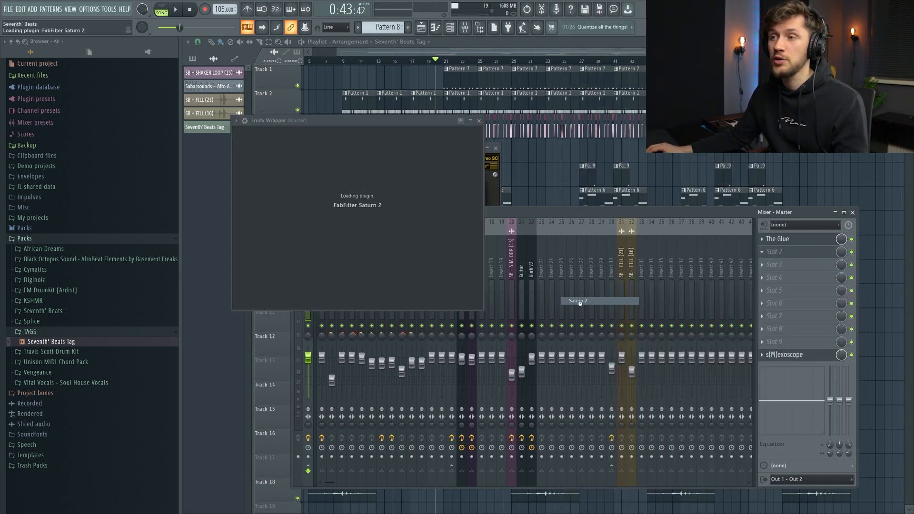
left_click_drag(324, 118, 427, 153)
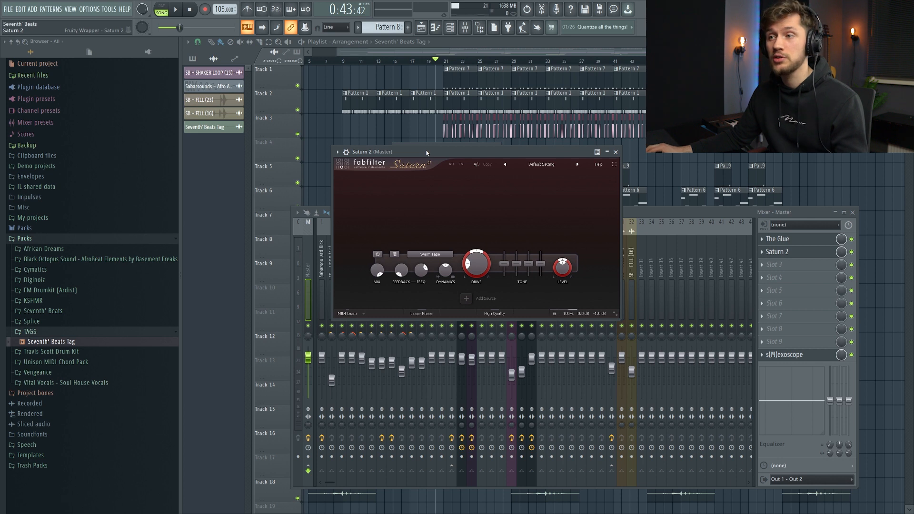
- Change Saturn 2's saturation style to Clean Tube, lower its drive and start playback
left_click(416, 253)
mouse_move(442, 263)
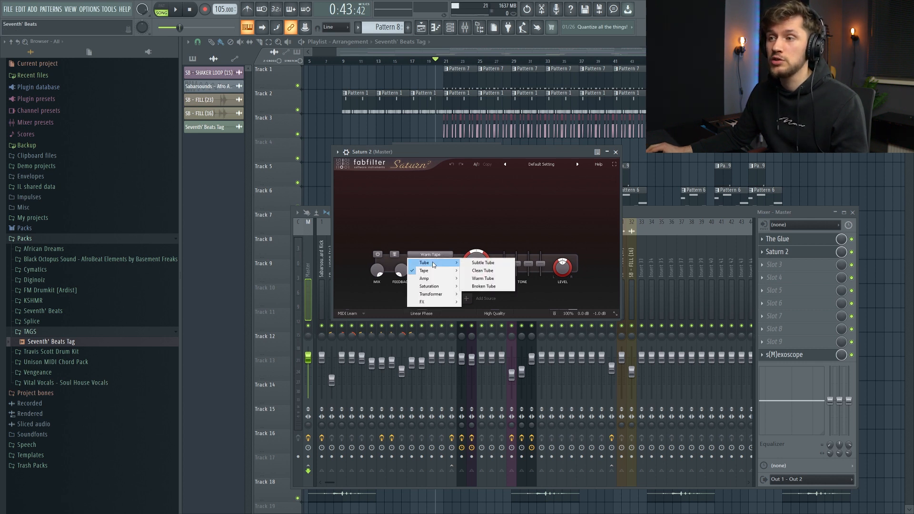
left_click(493, 271)
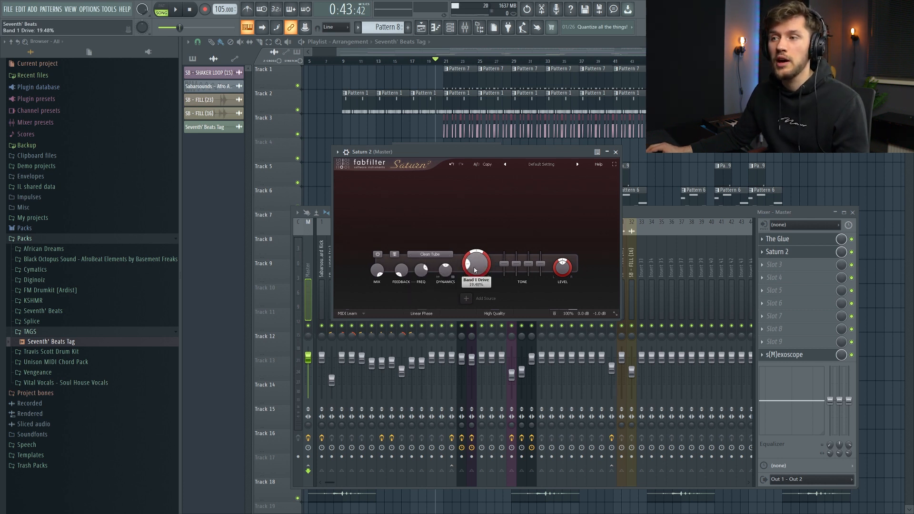
left_click_drag(478, 284, 477, 272)
key("space")
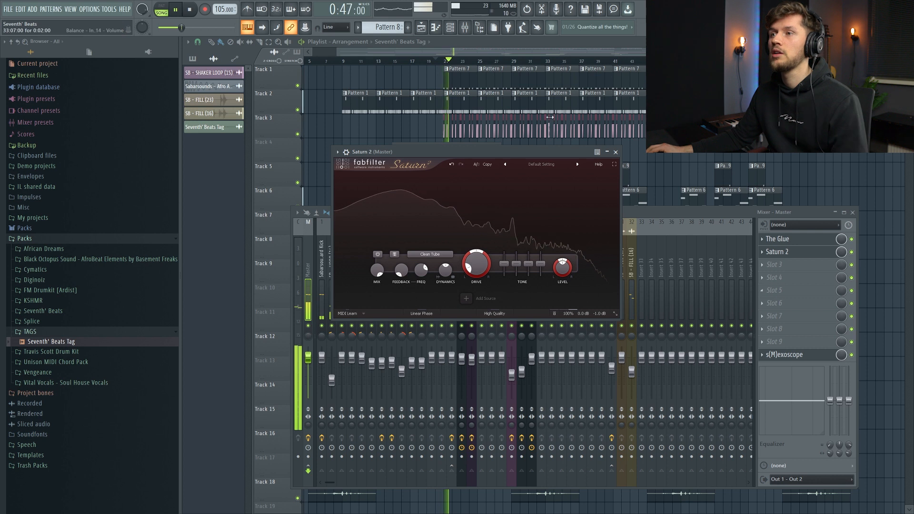
- Open s(M)exoscope from the Master's effects and arrange it beside Saturn 2, with the mixer moved below them
left_click(795, 355)
left_click_drag(552, 247, 579, 291)
left_click_drag(489, 153, 461, 88)
left_click_drag(595, 289, 712, 91)
left_click_drag(712, 213, 692, 314)
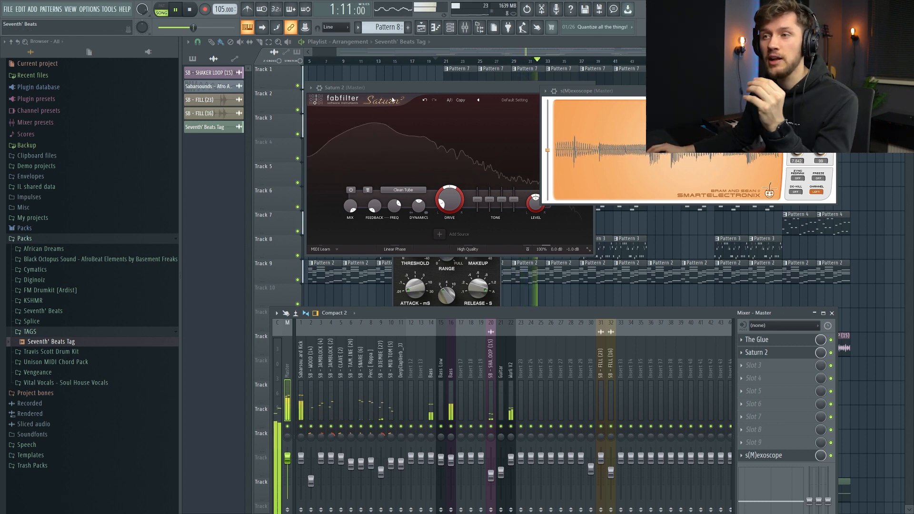
- Fine-tune Saturn 2's drive by ear during playback, then stop the song
left_click(416, 87)
mouse_move(448, 204)
left_mouse_down()
mouse_move(449, 128)
mouse_move(455, 213)
left_mouse_up()
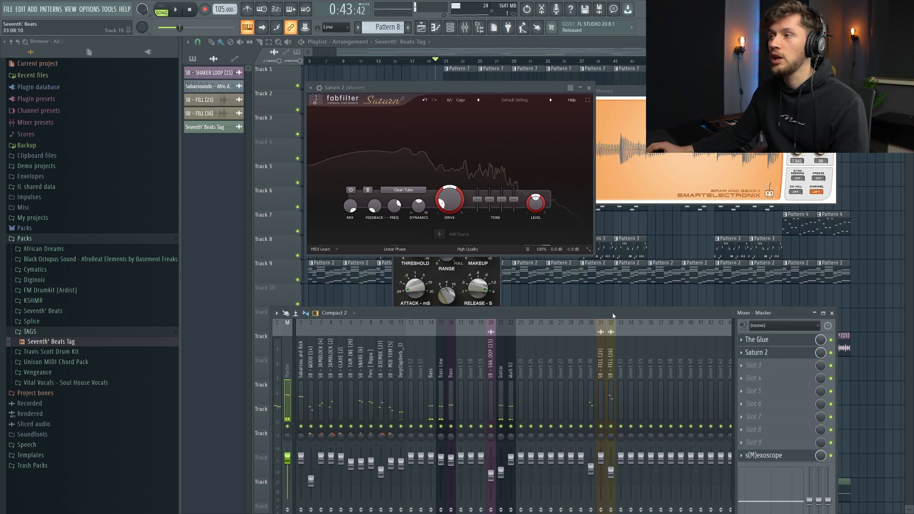
key("space")
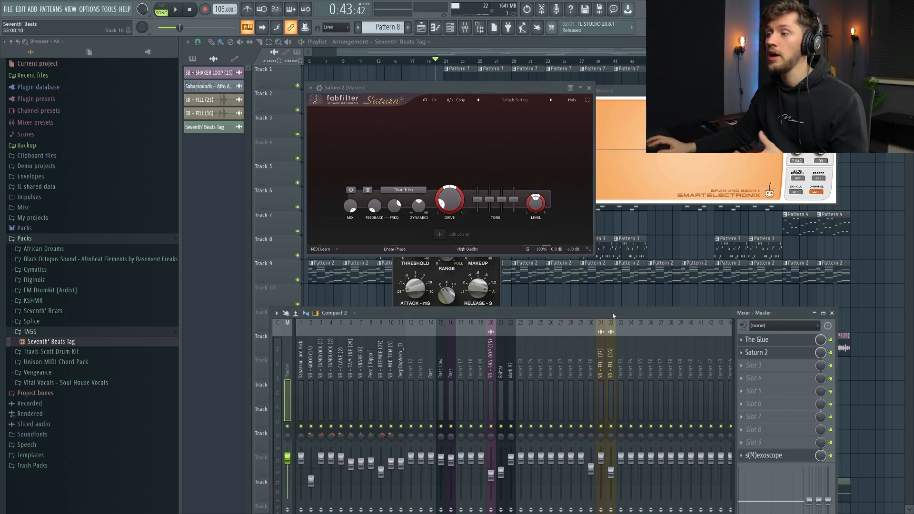
- Load a second instance of The Glue into the Master's effect slot 3 and apply the Mastering preset "transparent final master"
left_click(745, 365)
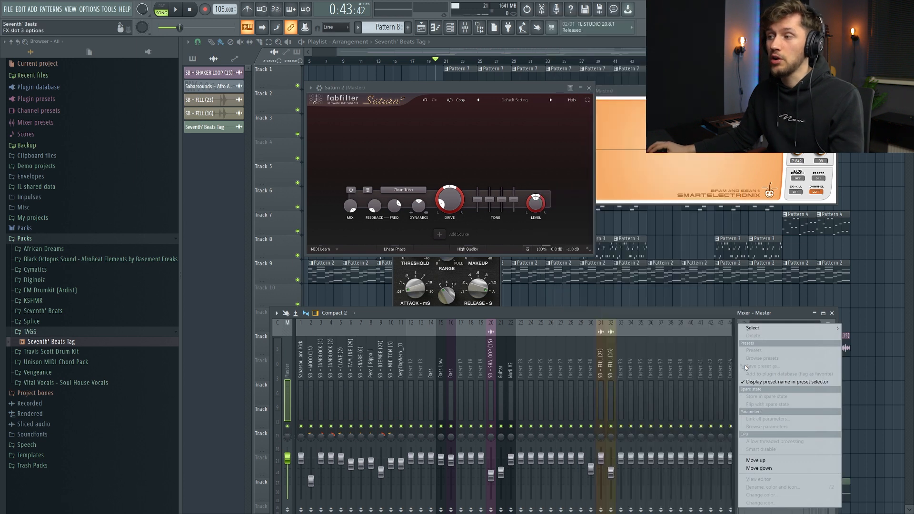
mouse_move(752, 328)
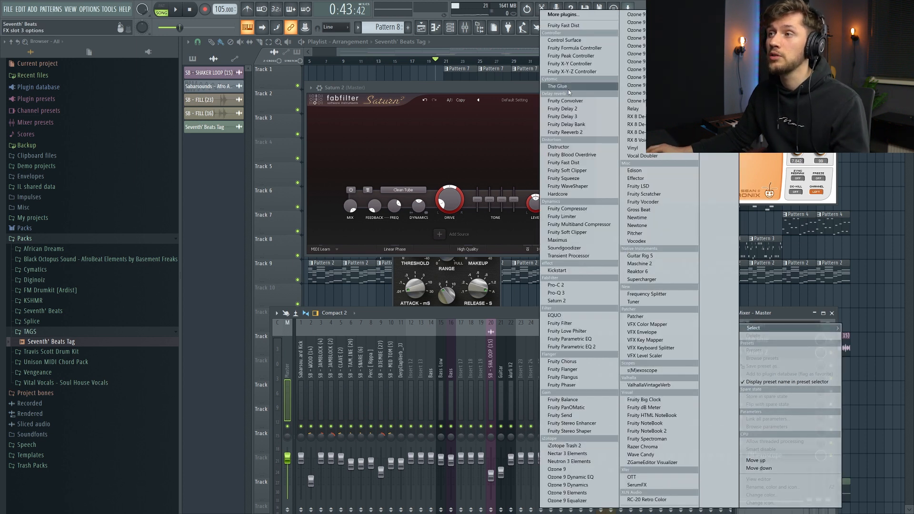
left_click(569, 91)
left_click_drag(313, 132, 448, 156)
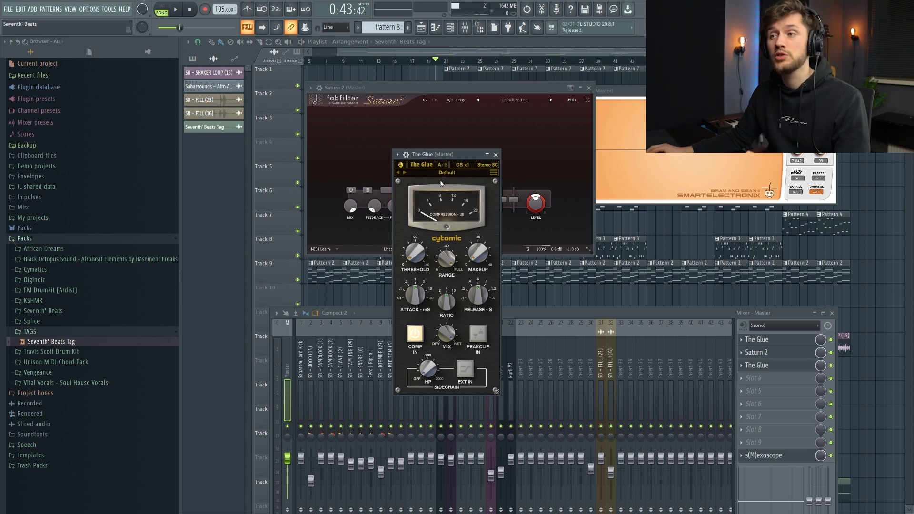
left_click(449, 175)
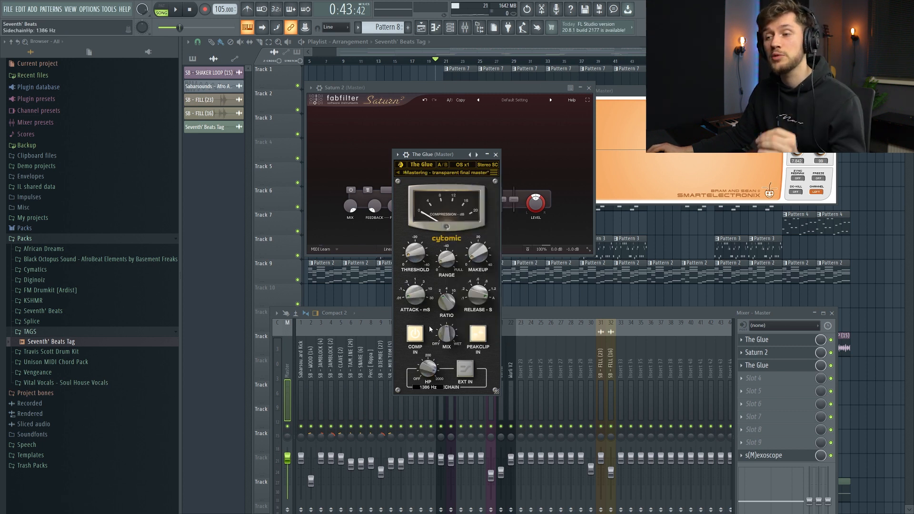
- Set the second Glue's threshold to about -9.8 dB and adjust its makeup gain by ear during playback
left_click_drag(430, 325, 430, 329)
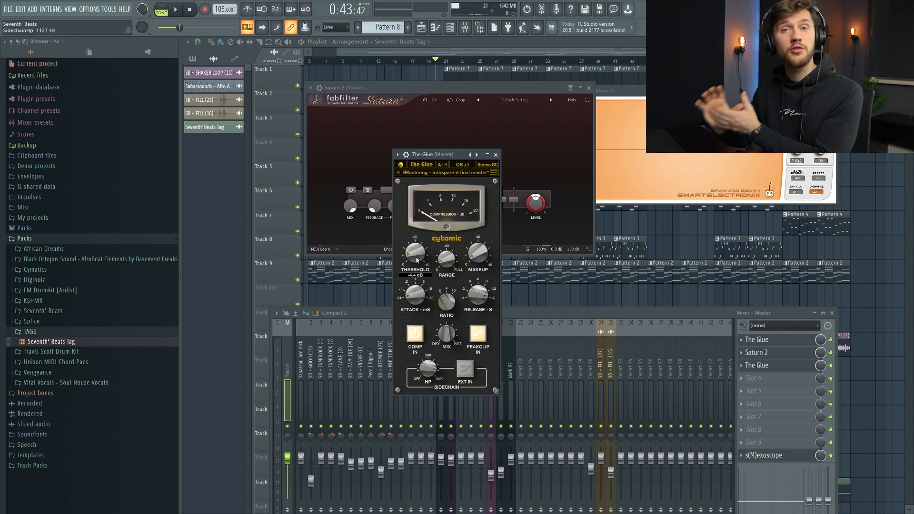
key("space")
left_click_drag(417, 259, 417, 254)
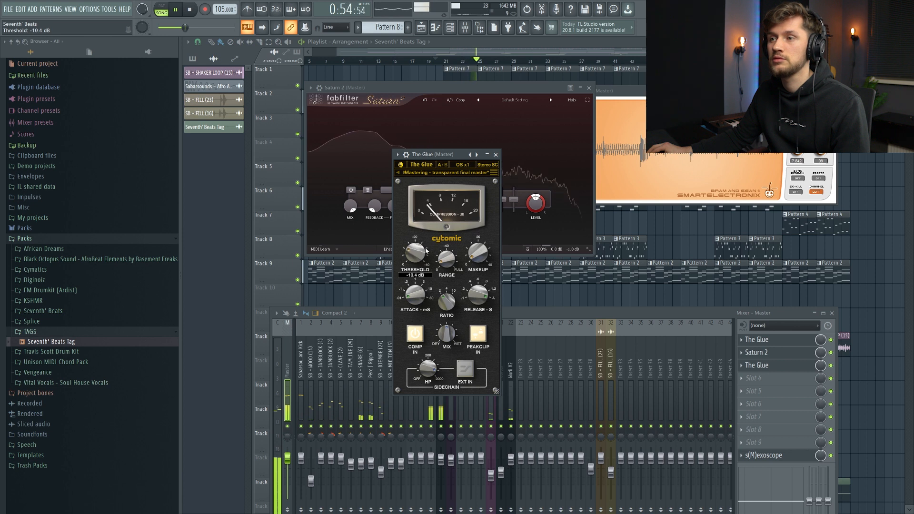
scroll(426, 251, "up", 2)
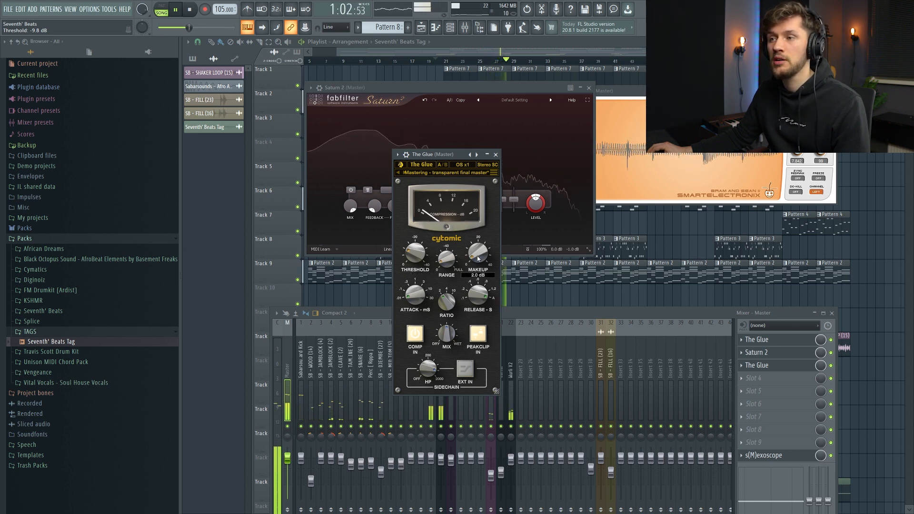
mouse_move(480, 260)
left_mouse_down()
mouse_move(480, 248)
mouse_move(479, 257)
left_mouse_up()
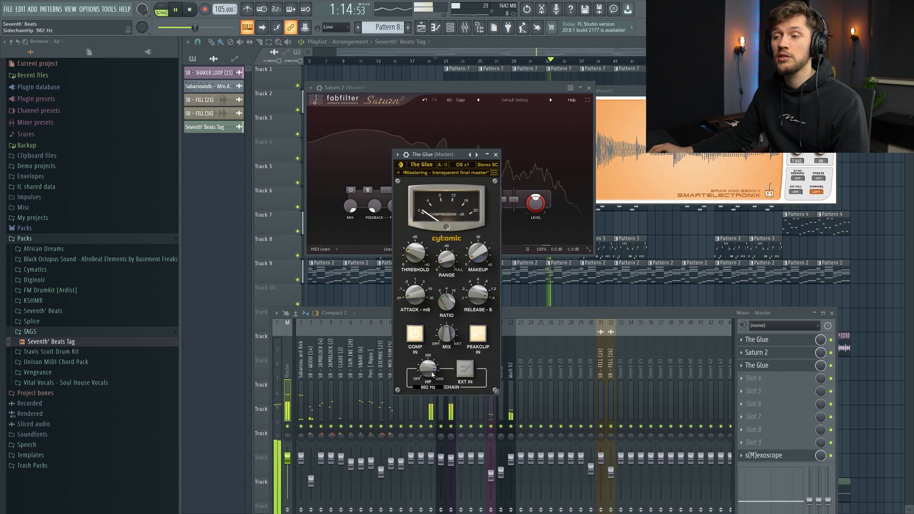
- Lower the second Glue's sidechain high-pass frequency to about 780 Hz and stop playback
left_click_drag(432, 441, 423, 380)
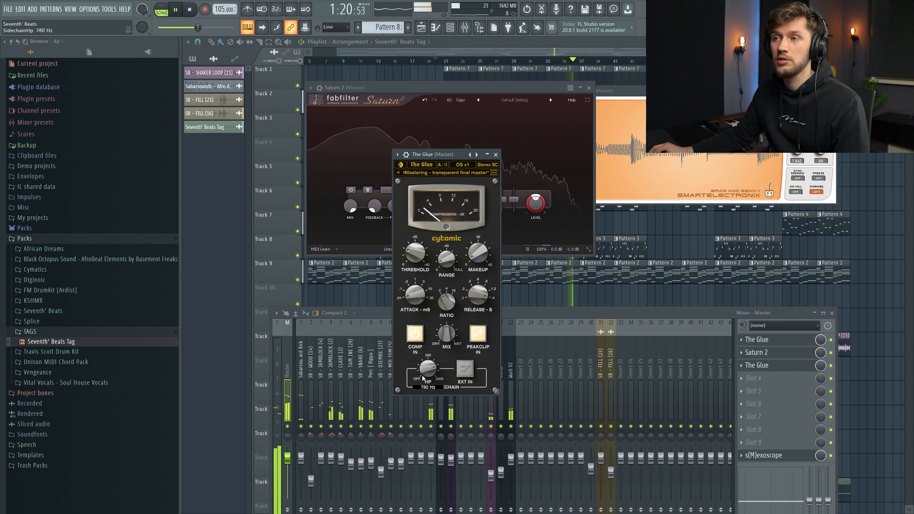
left_click_drag(423, 377, 423, 377)
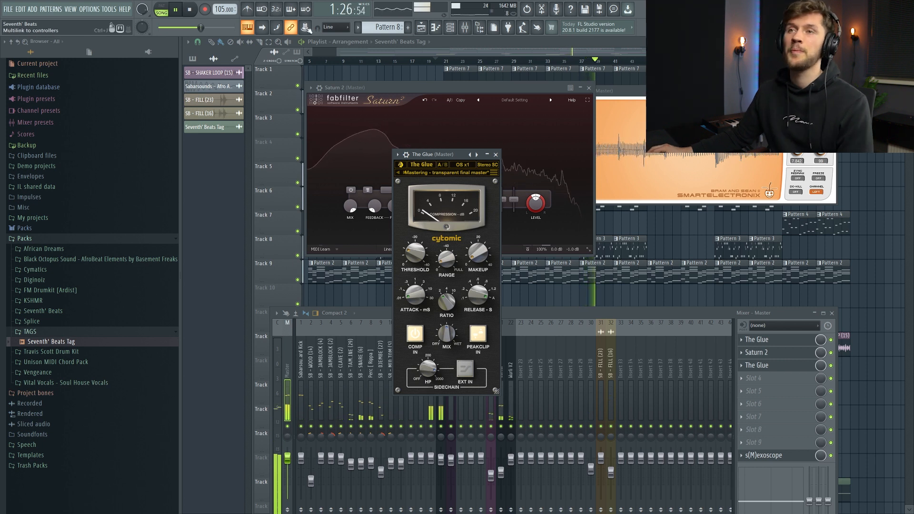
key("space")
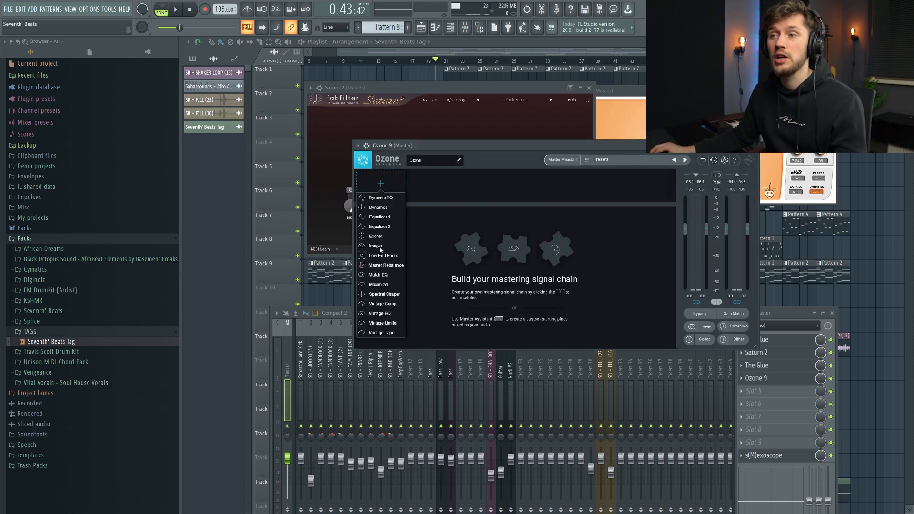
- Add the Imager module to Ozone 9 in the Master's slot 4 and loop playback of the arrangement from bar 29
left_click(376, 246)
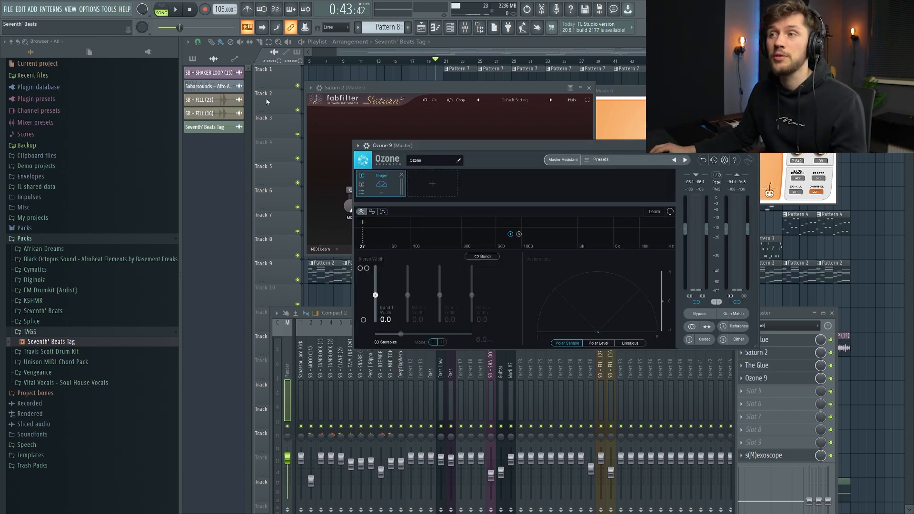
left_click(457, 52)
left_click_drag(445, 62, 527, 62)
key("space")
key("F9")
left_click_drag(699, 313, 709, 221)
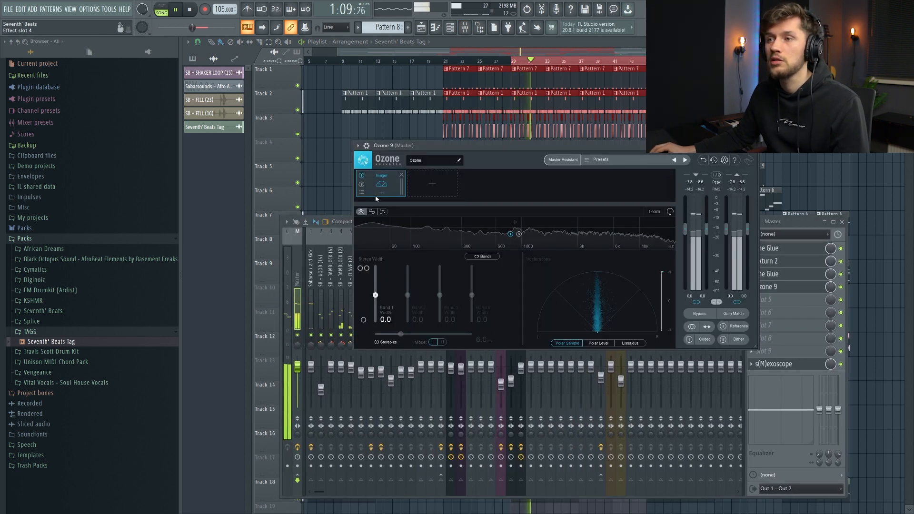
- Apply the "Modern Width" preset to Ozone 9's Imager module
left_click(376, 194)
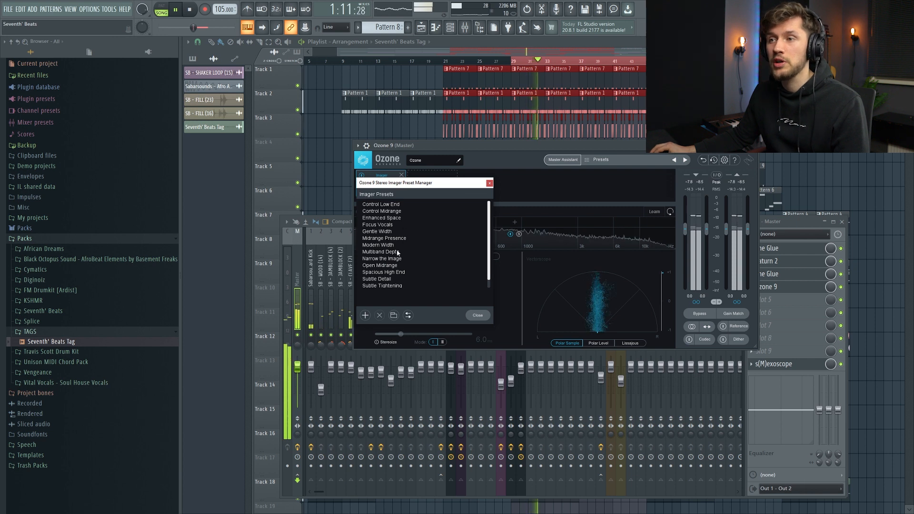
left_click(381, 246)
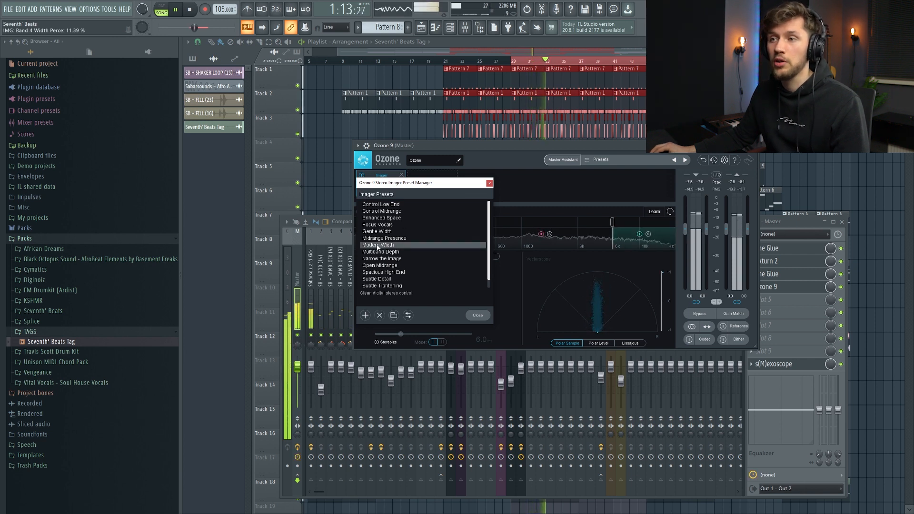
left_click(488, 184)
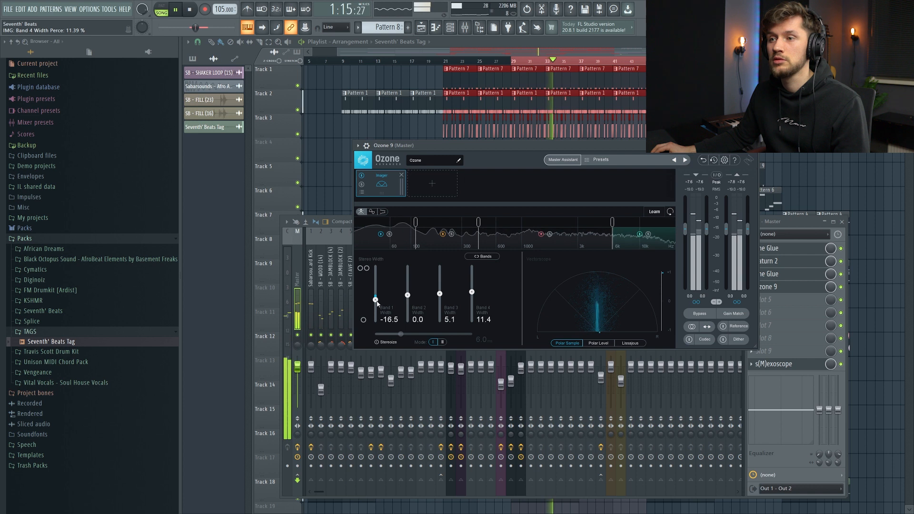
- Set the Imager's stereo width to -100 for band 1, 19.0 for band 3 and 49.4 for band 4, then stop playback
left_click_drag(375, 300, 375, 326)
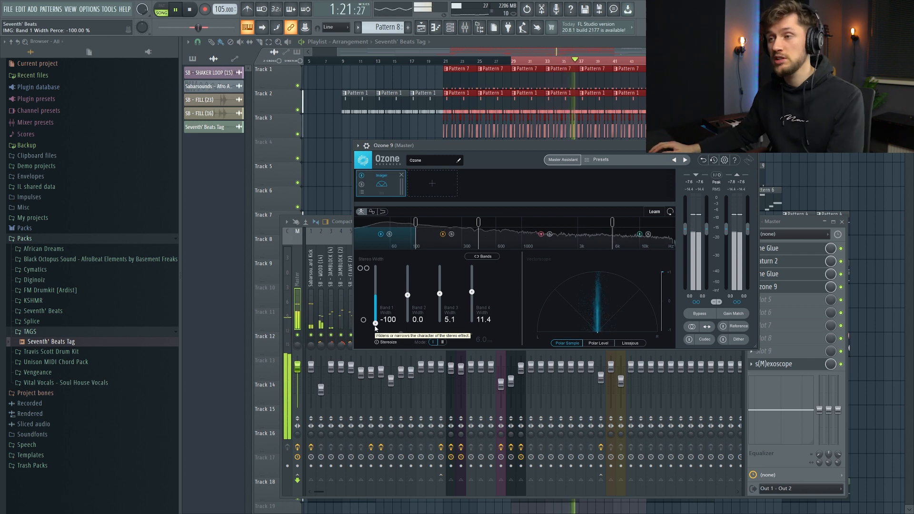
left_click_drag(439, 295, 476, 283)
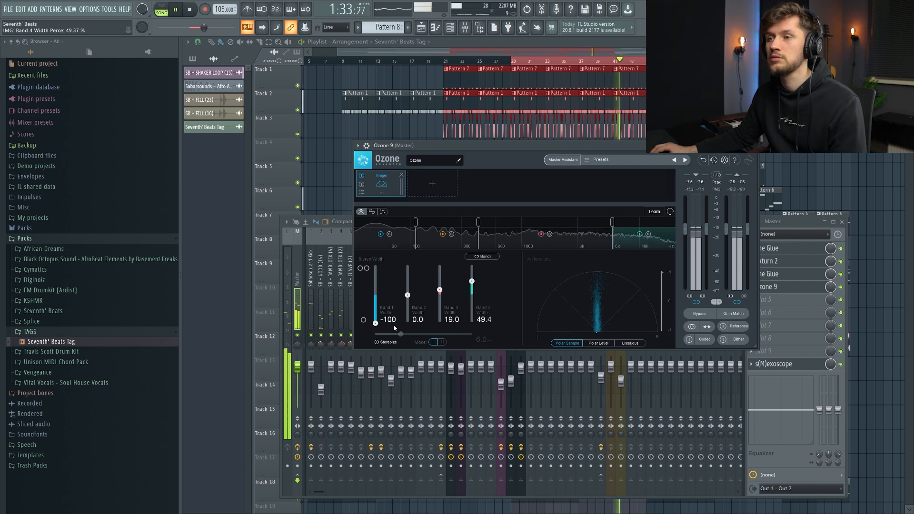
left_click(190, 12)
- Add an Exciter module after the Imager, apply its "Gentle Tape" preset and play the loop
left_click(431, 184)
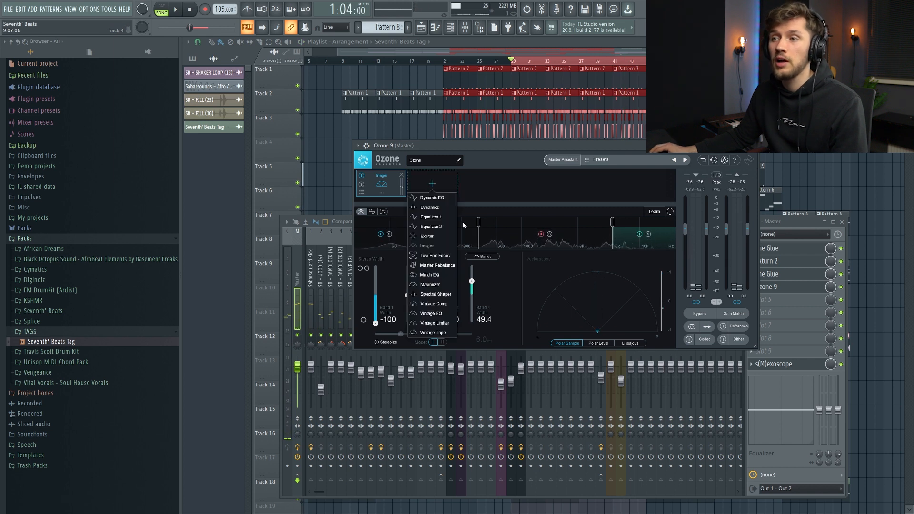
left_click(428, 236)
left_click(413, 192)
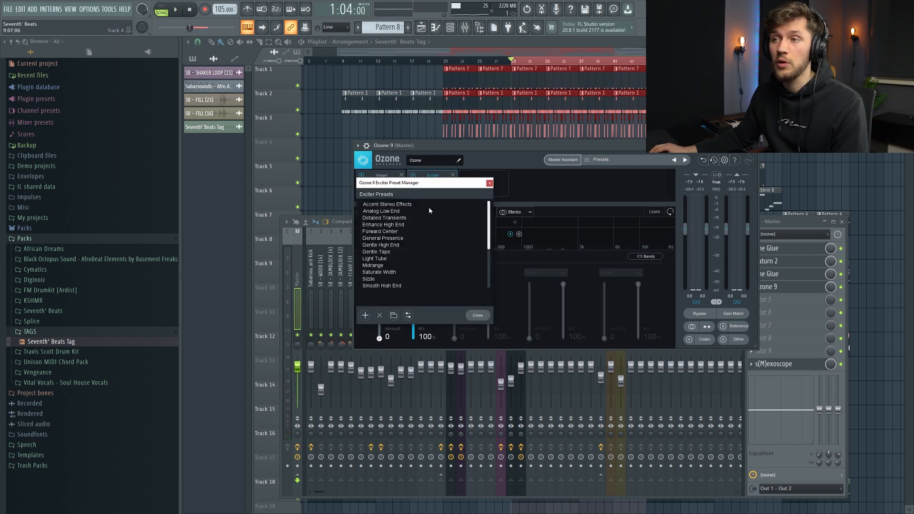
left_click(383, 245)
left_click(376, 251)
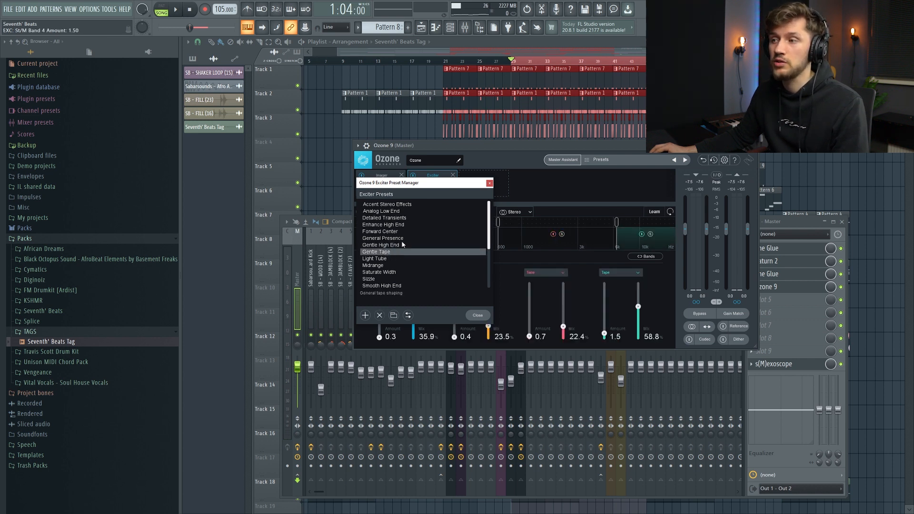
left_click(490, 184)
left_click(174, 8)
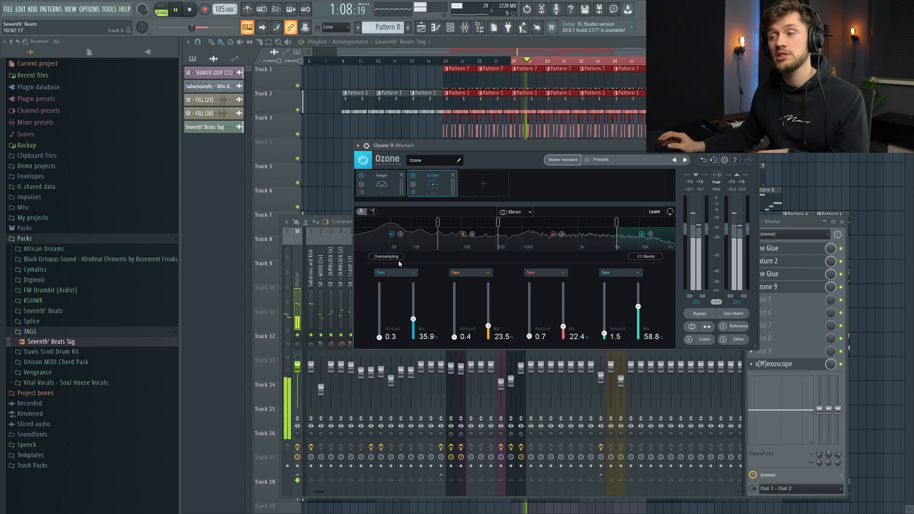
- Add a Maximizer module after the Exciter in Ozone 9 and restart the loop
left_click(486, 185)
left_click(176, 13)
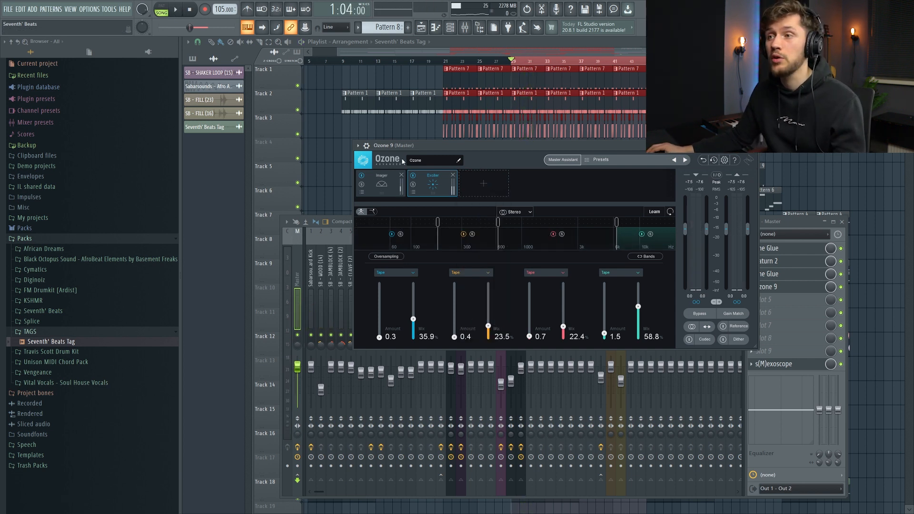
left_click(483, 184)
left_click(482, 284)
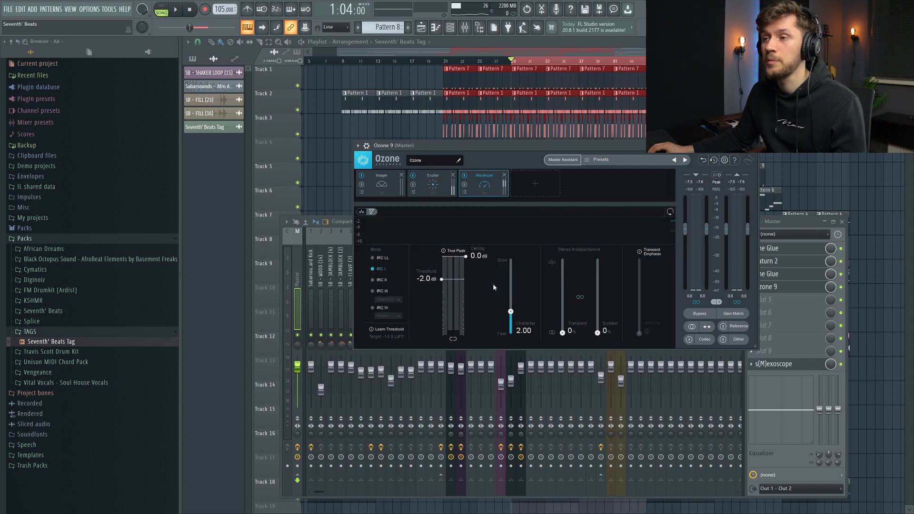
left_click(177, 10)
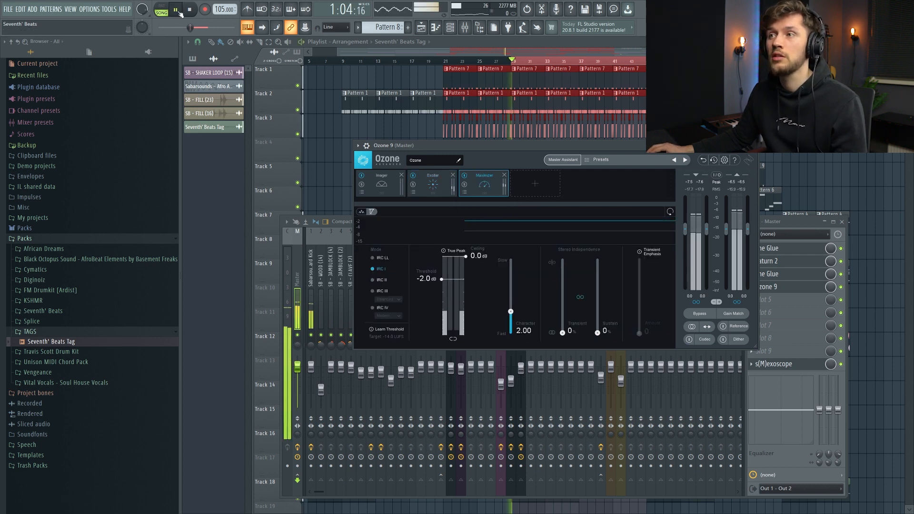
- Set the Maximizer to IRC IV with the Modern style, enable True Peak and set the ceiling to -1.0 dB
left_click(380, 309)
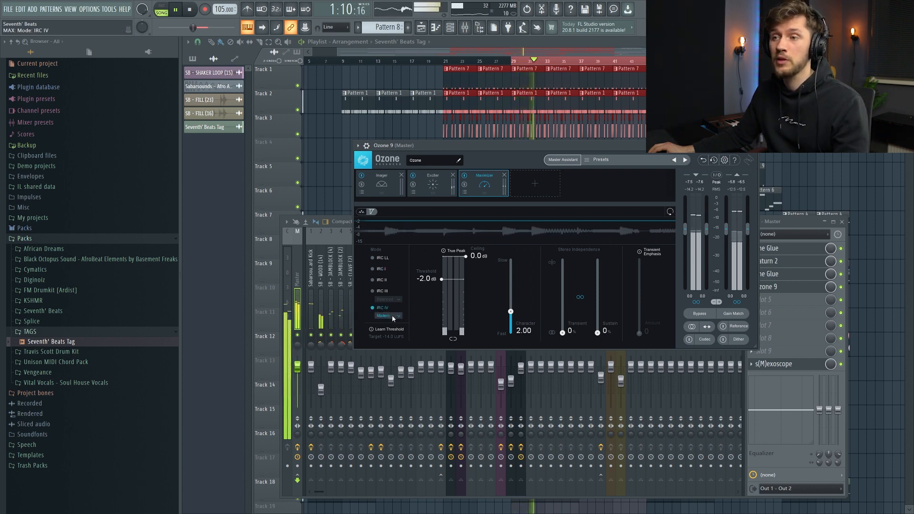
left_click(392, 315)
left_click(410, 334)
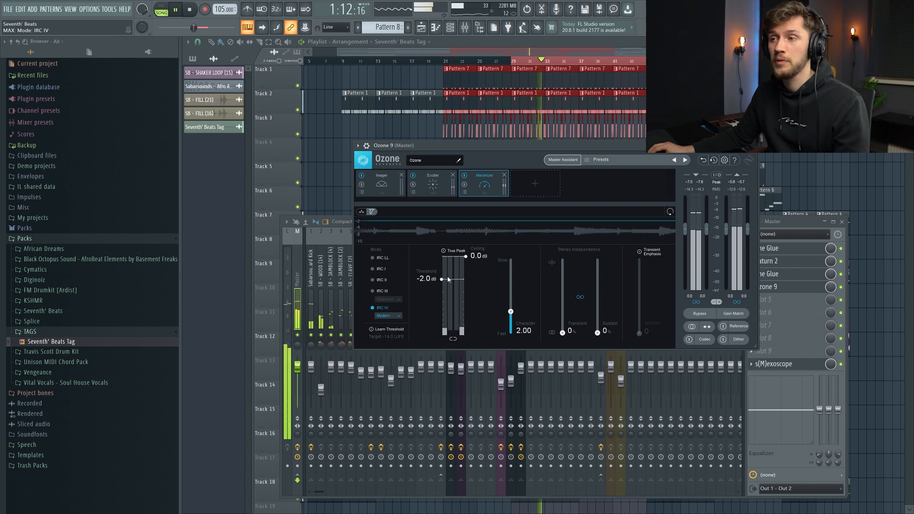
left_click(446, 254)
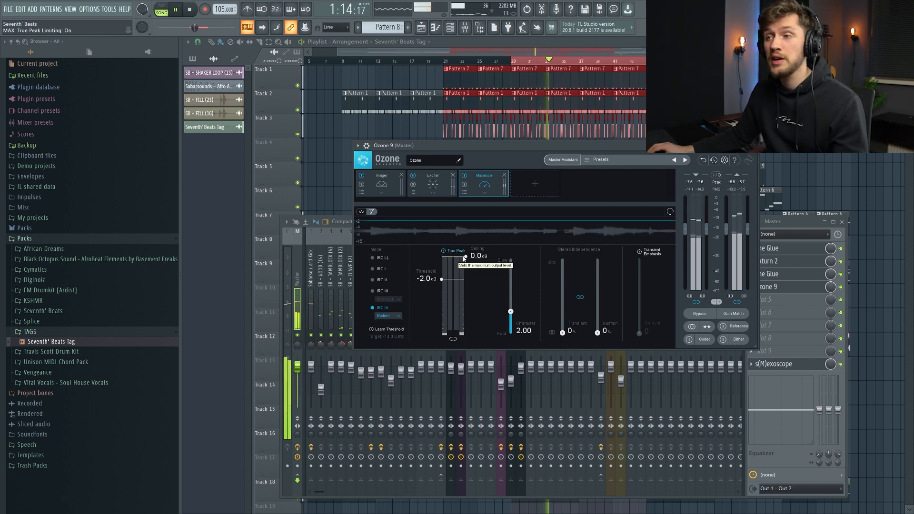
left_click_drag(465, 257, 465, 271)
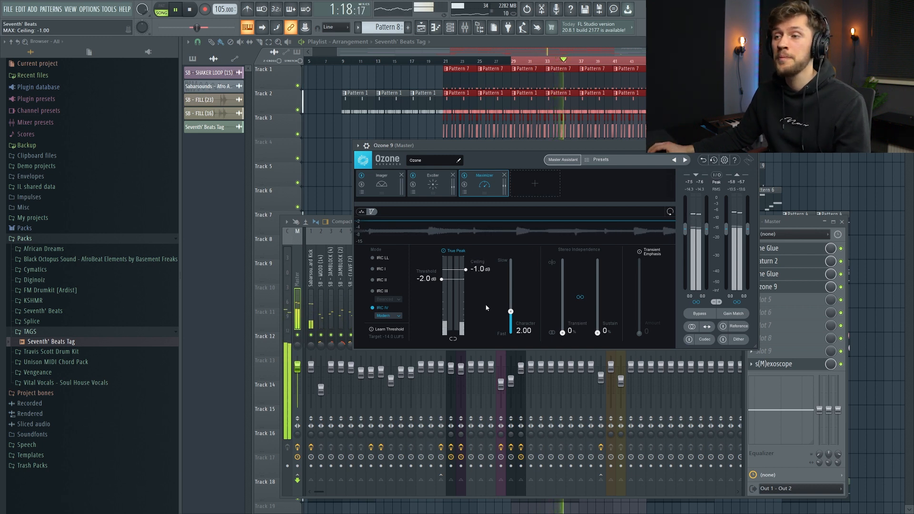
- Stop playback, solo Track 1 in the playlist and show the Master track's s(M)exoscope above the mixer
key("space")
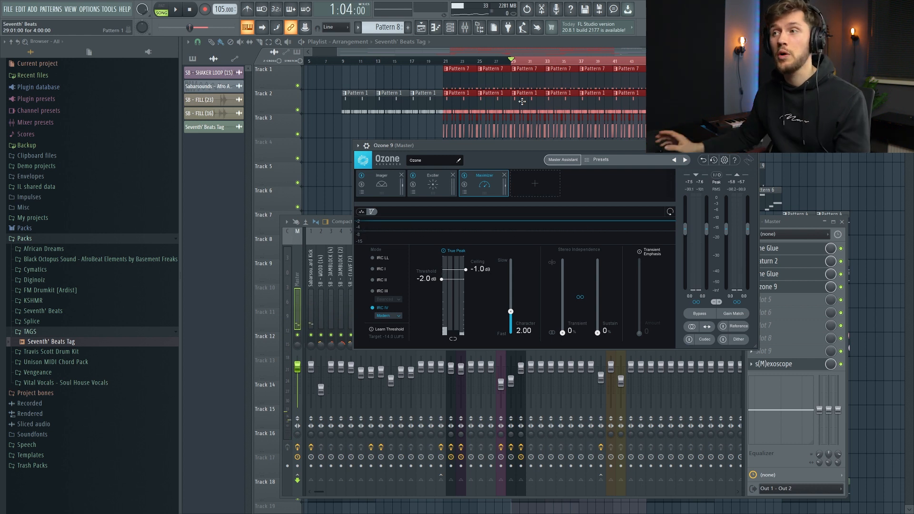
right_click(297, 86)
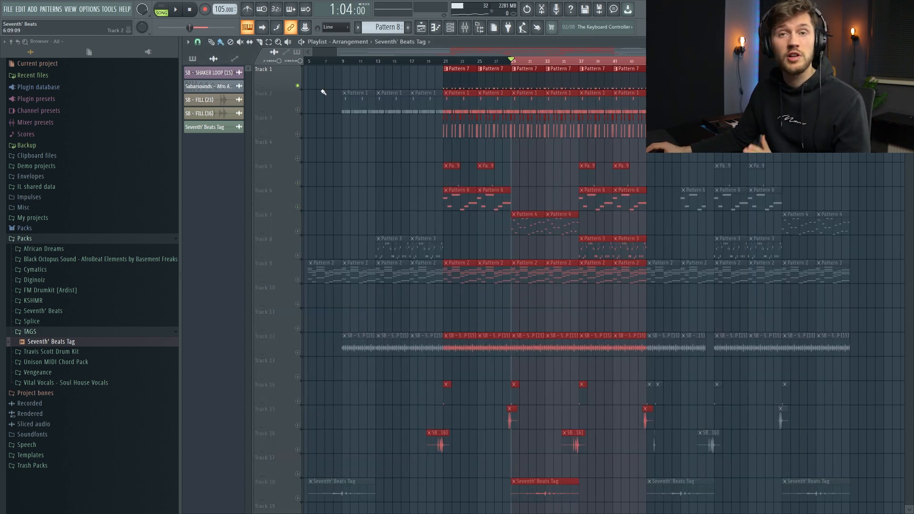
left_click(479, 27)
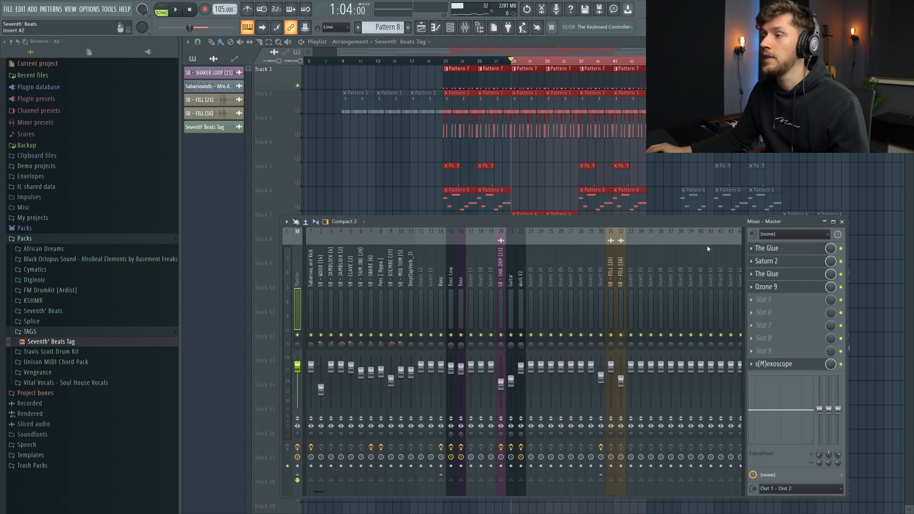
left_click(784, 365)
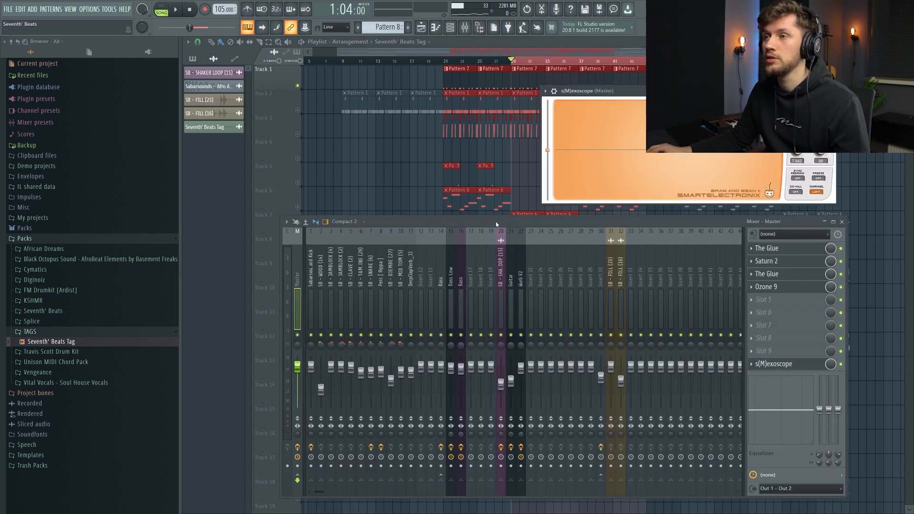
left_click_drag(613, 95, 377, 75)
left_click_drag(488, 222, 497, 298)
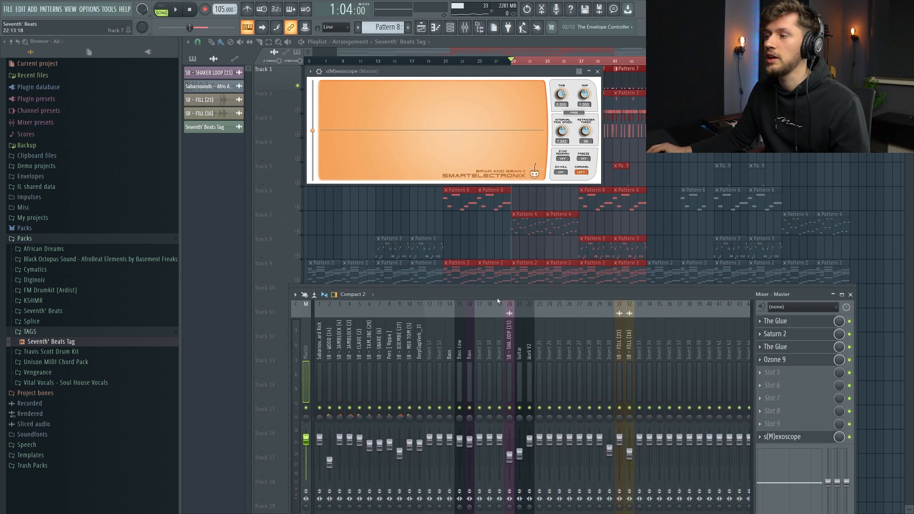
- Play the soloed track and set Ozone 9's Maximizer threshold to -11.9 dB and character to 4.95, stopping playback at the end
left_click(781, 363)
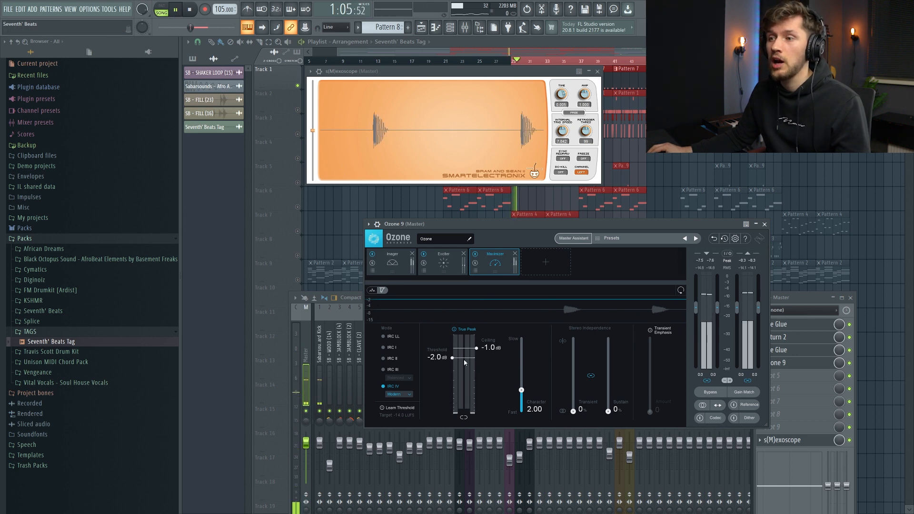
left_click_drag(465, 361, 464, 399)
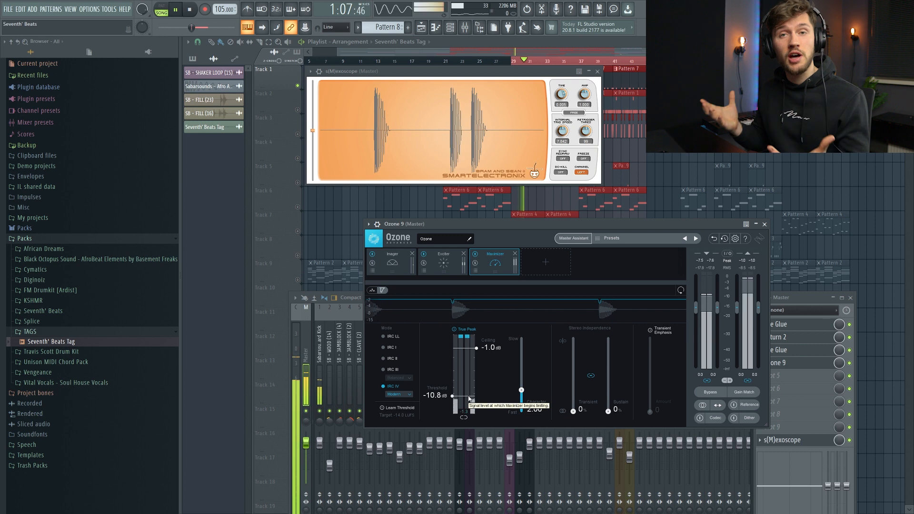
left_click_drag(521, 389, 521, 366)
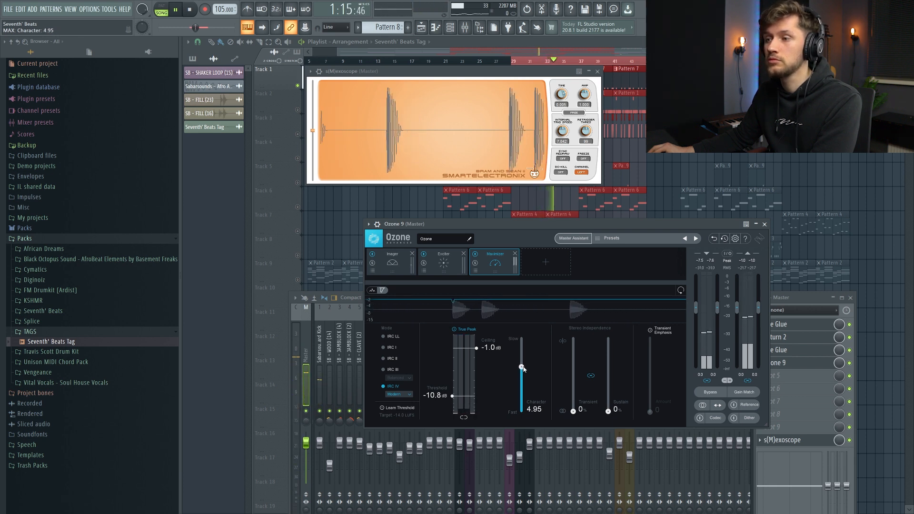
left_click_drag(464, 396, 463, 402)
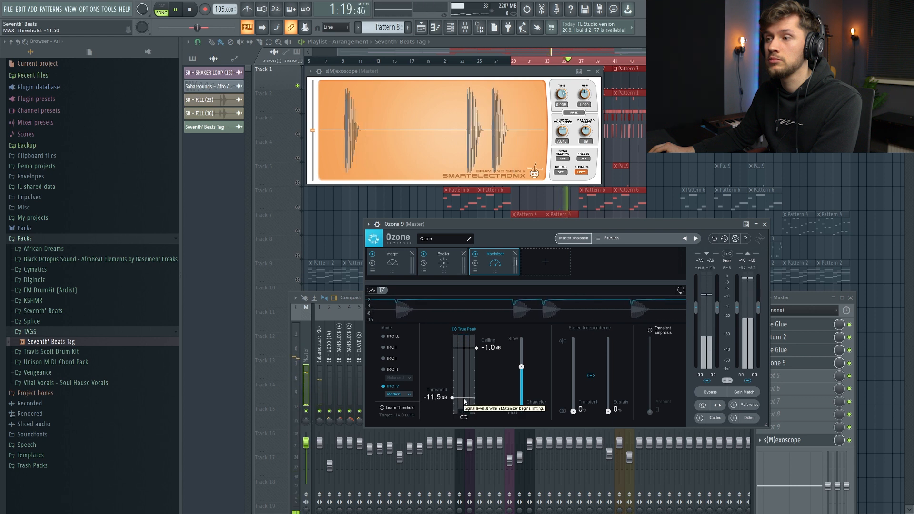
left_click_drag(465, 401, 466, 402)
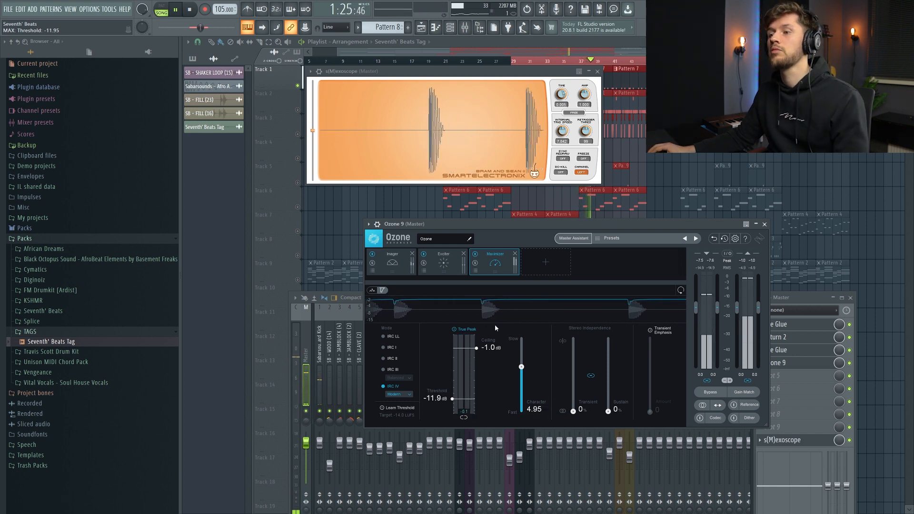
key("space")
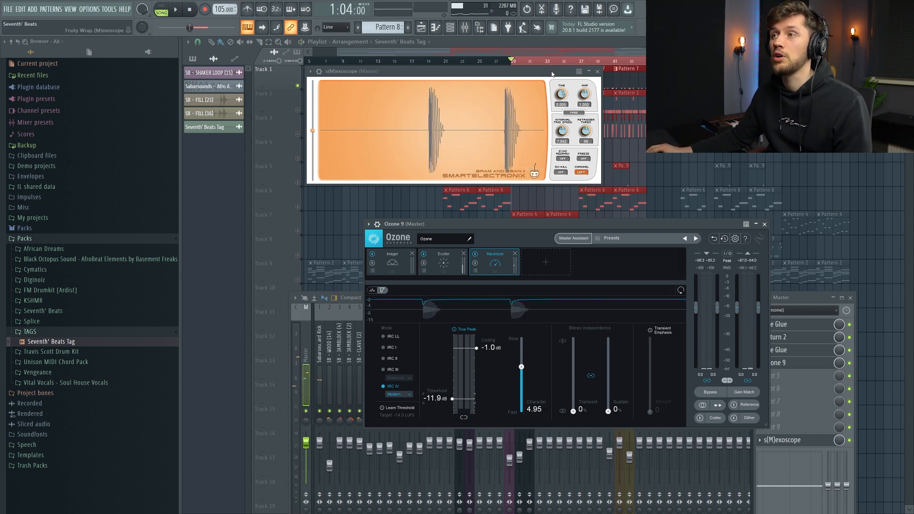
- Restore all playlist tracks from solo, clear the loop selection and play the arrangement from just before bar 21
key("F12")
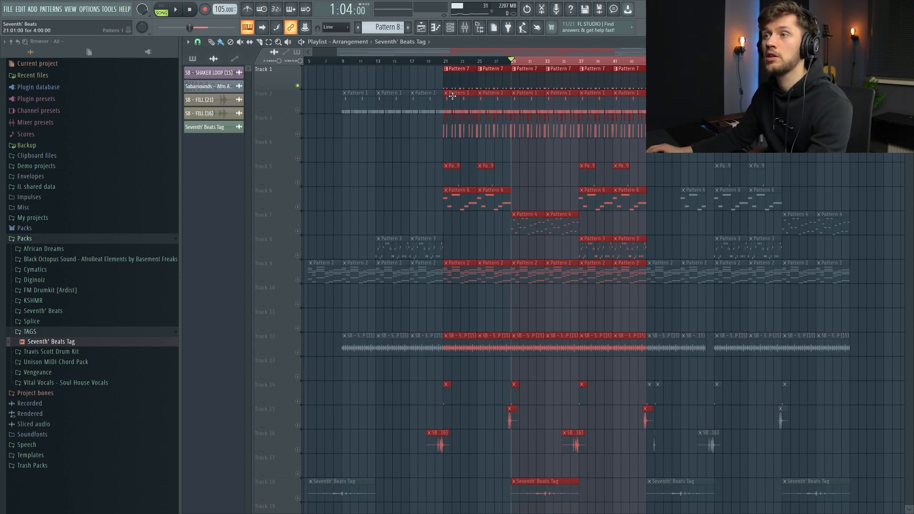
right_click(298, 86)
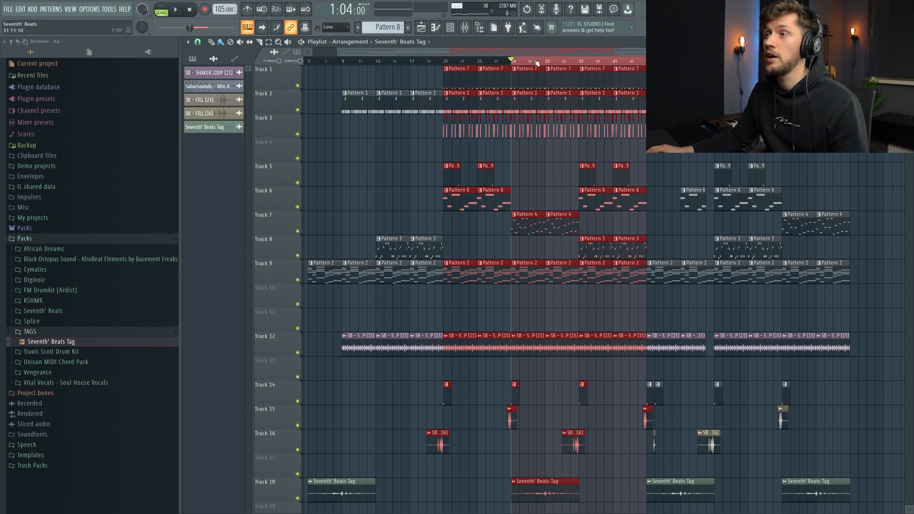
left_click_drag(630, 61, 635, 67)
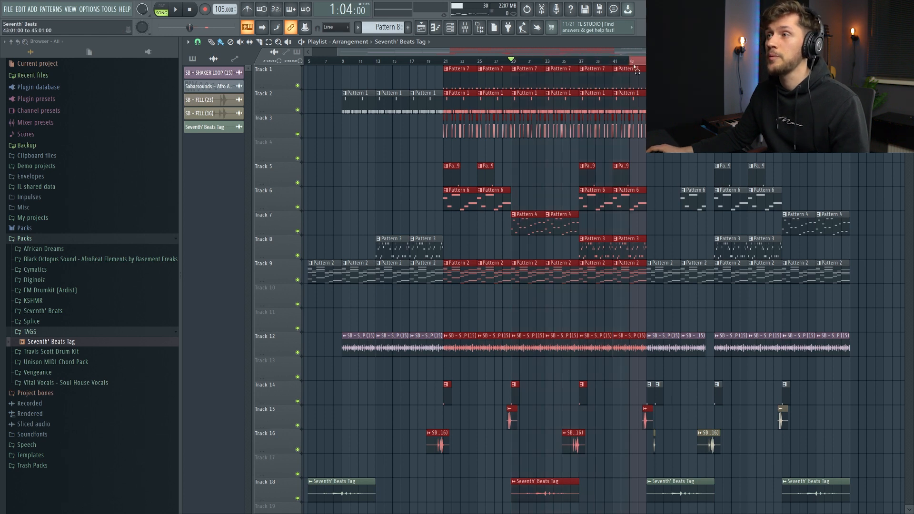
left_click(437, 61)
key("space")
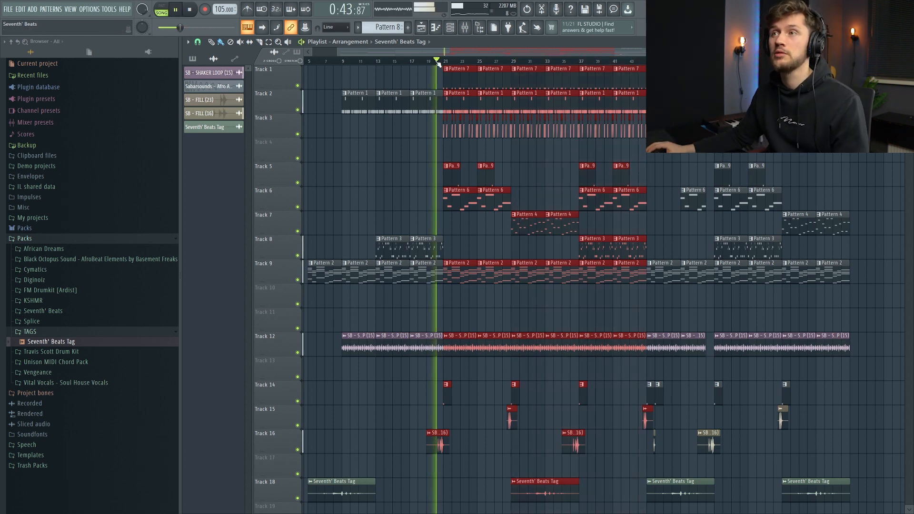
- Show the s(M)exoscope and Ozone 9 together for the full mix, adjust the Maximizer threshold to -11.9 dB and stop playback
left_click(469, 31)
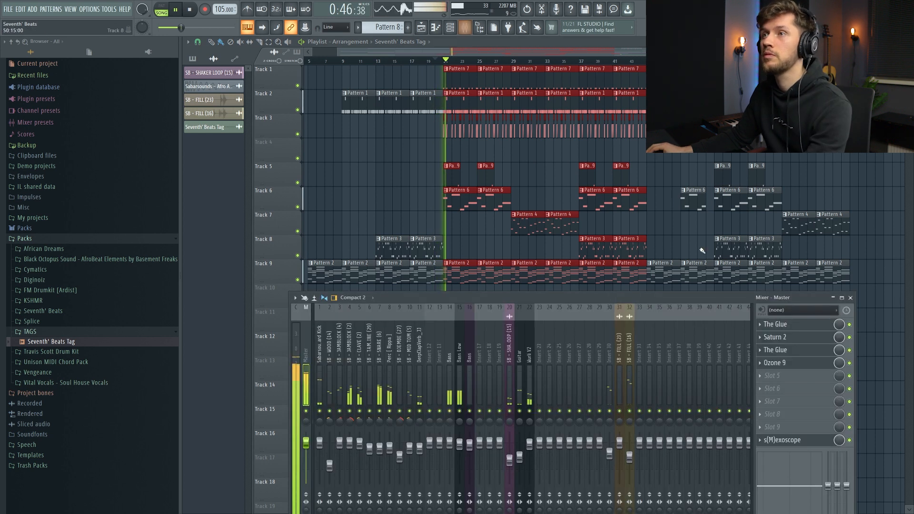
left_click(791, 441)
left_click_drag(425, 73, 484, 182)
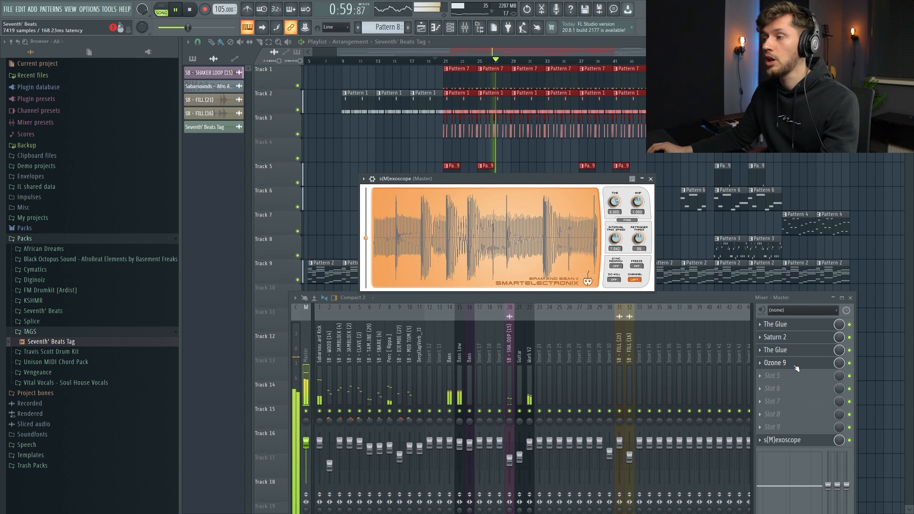
left_click_drag(530, 180, 477, 113)
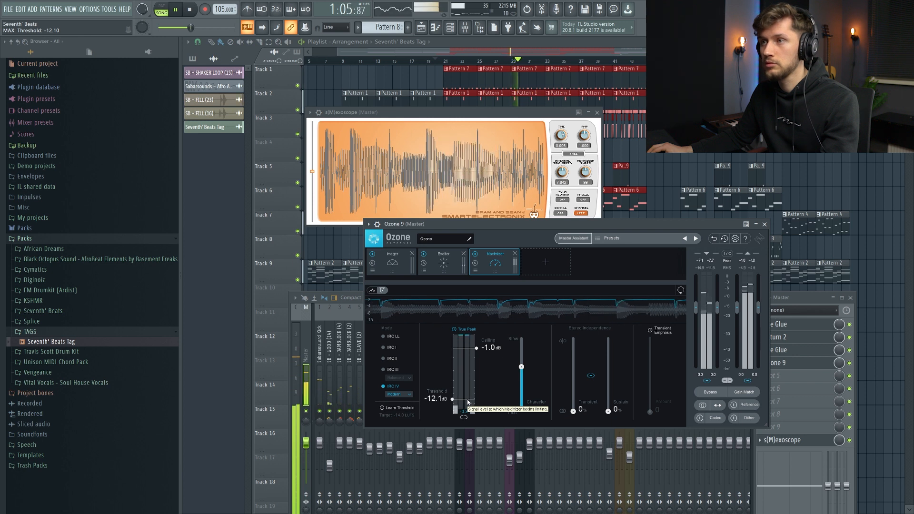
left_click_drag(467, 400, 468, 398)
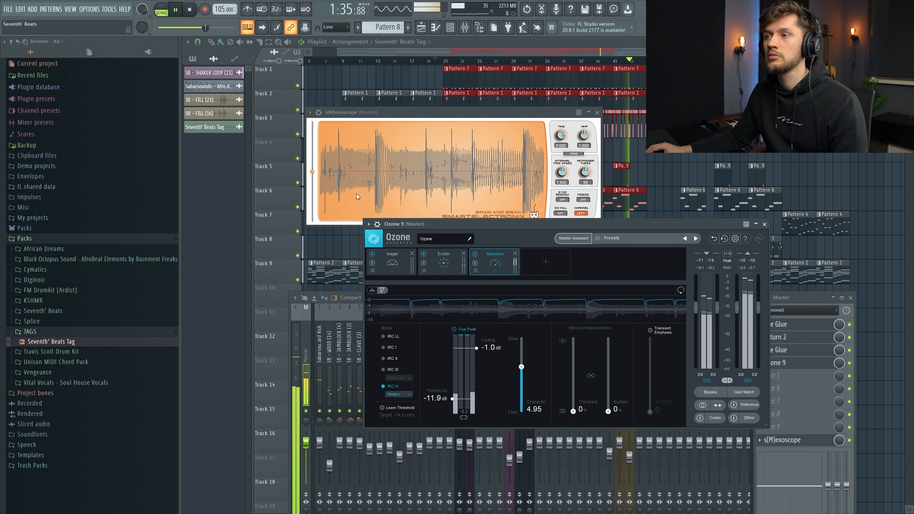
left_click(191, 10)
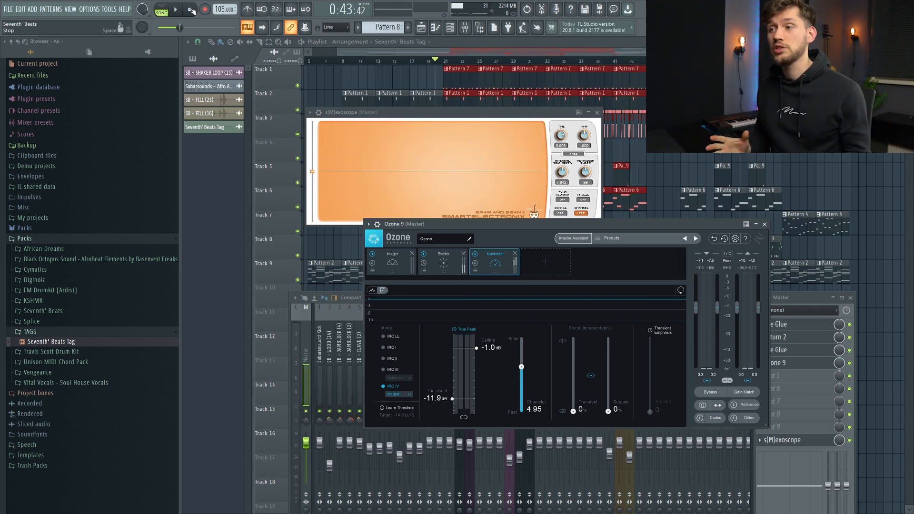